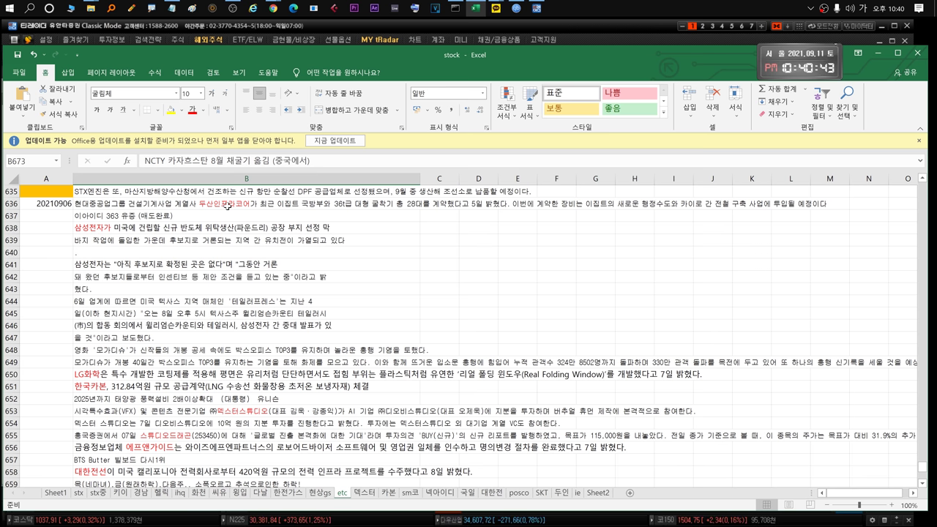
Step: Review the 20210906 news notes in B636 to B646, covering 두산인프라코어, 이아이디 and 삼성전자's US foundry site
left_click(229, 206)
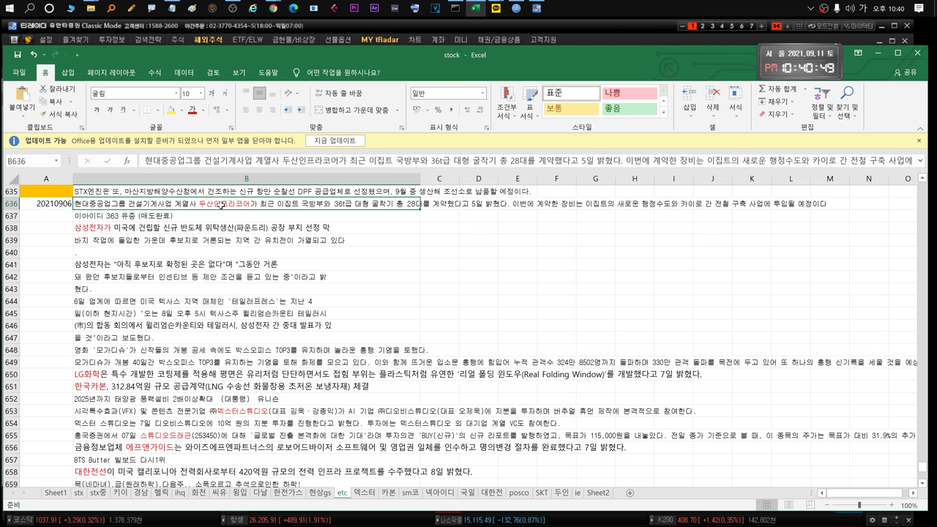
left_click(147, 215)
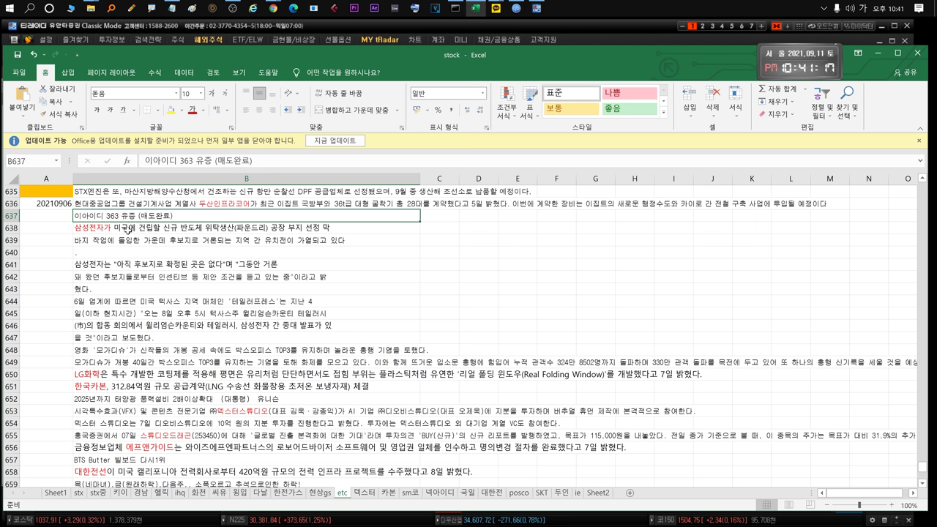
left_click(128, 228)
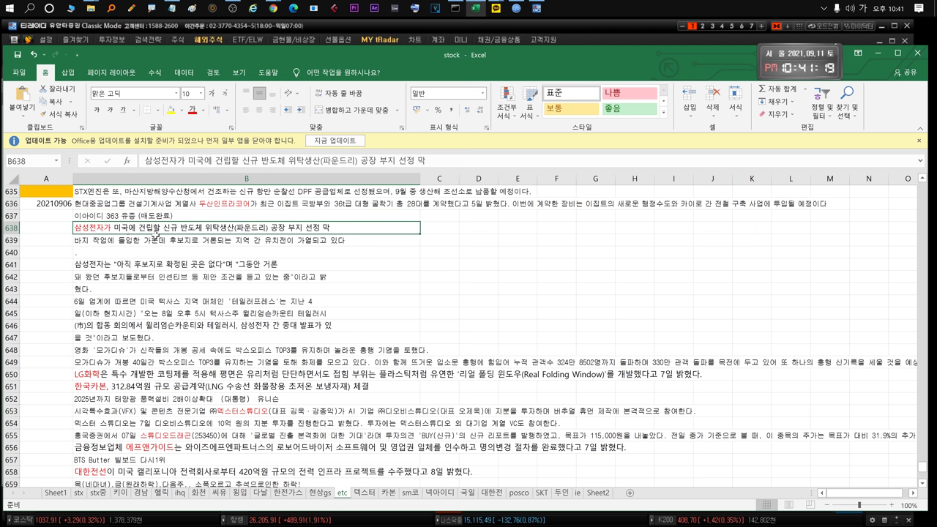
left_click(194, 242)
left_click(232, 233)
left_click(234, 239)
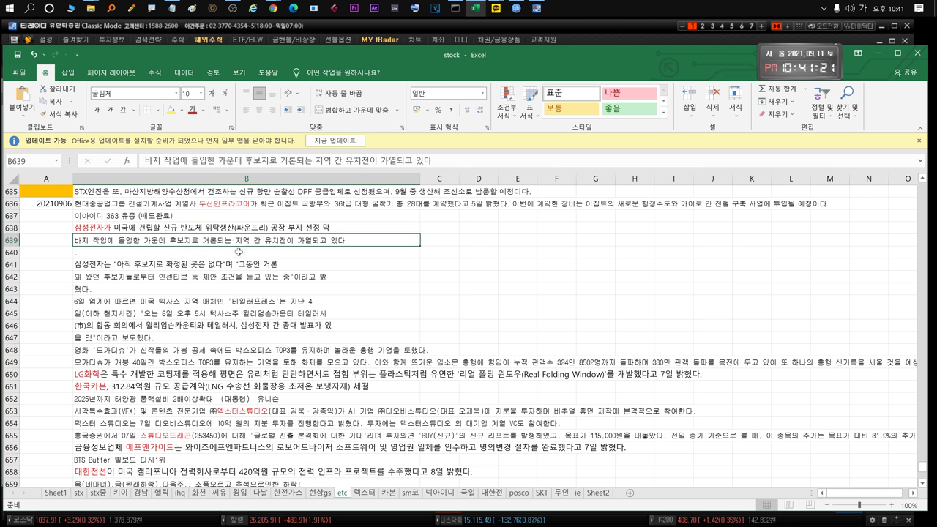
left_click(212, 231)
left_click(212, 237)
left_click(213, 233)
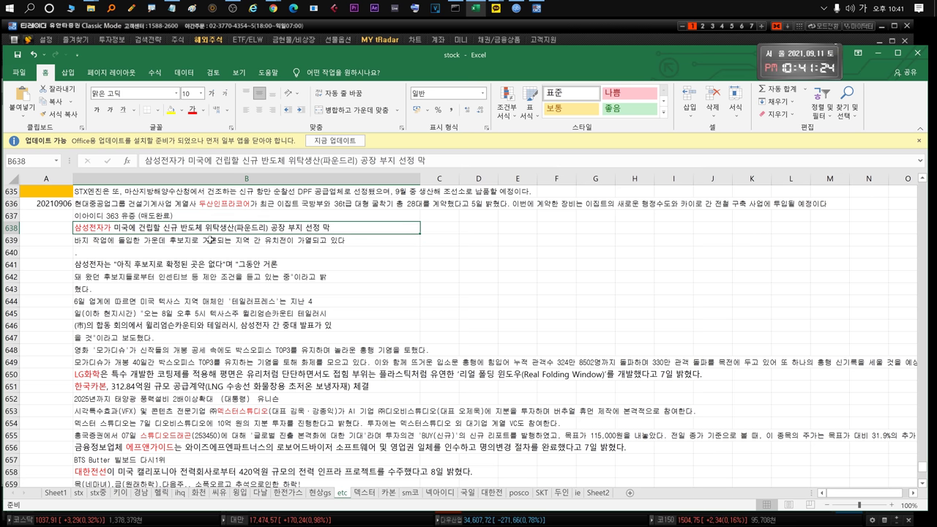
left_click(167, 265)
left_click(175, 290)
left_click(174, 327)
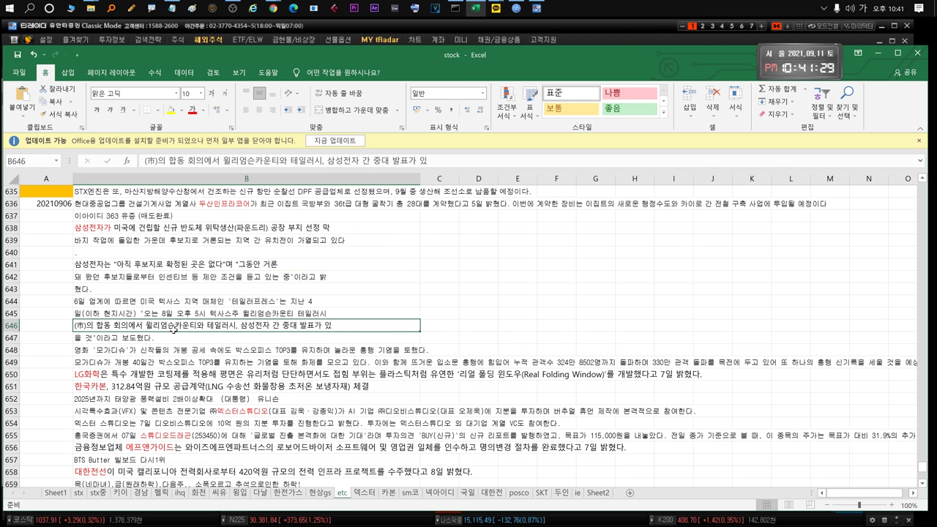
Step: Review the notes in B648 to B651 on the film 모가디슈, LG화학's folding window and 한국카본's supply contract
left_click(161, 347)
scroll(312, 345, "down", 1)
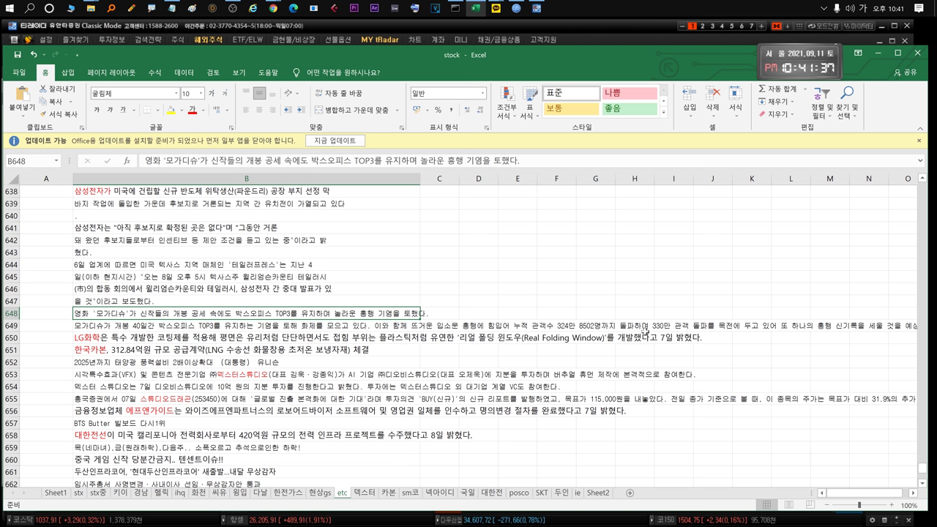
scroll(249, 338, "down", 2)
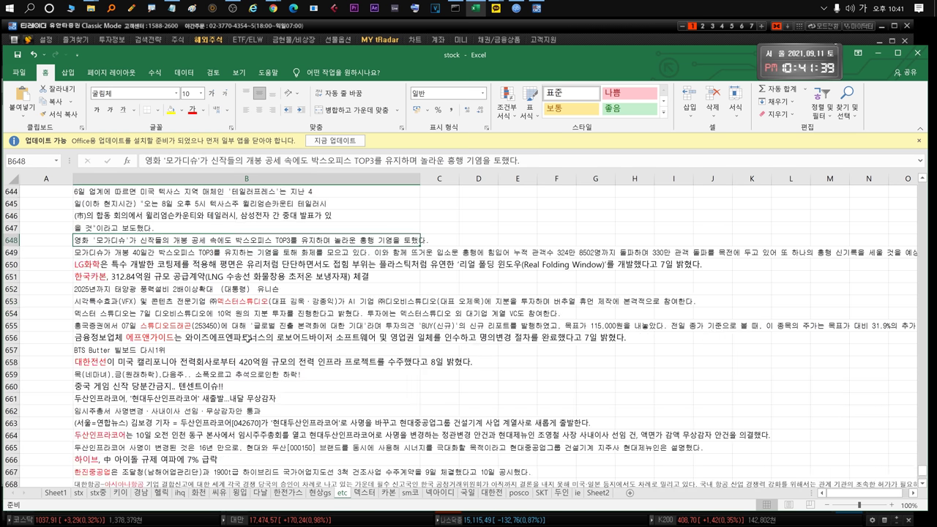
scroll(248, 338, "down", 2)
scroll(249, 337, "down", 1)
scroll(219, 343, "up", 5)
left_click(196, 350)
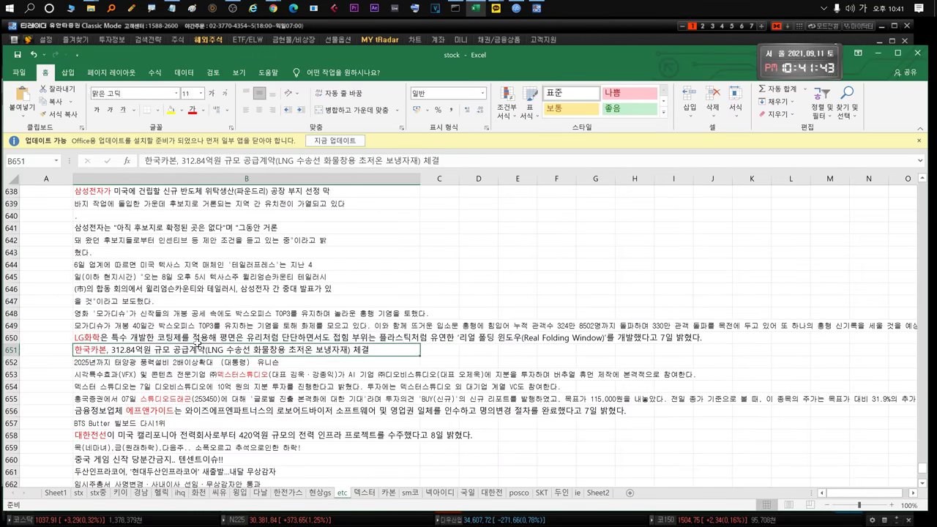
left_click(202, 339)
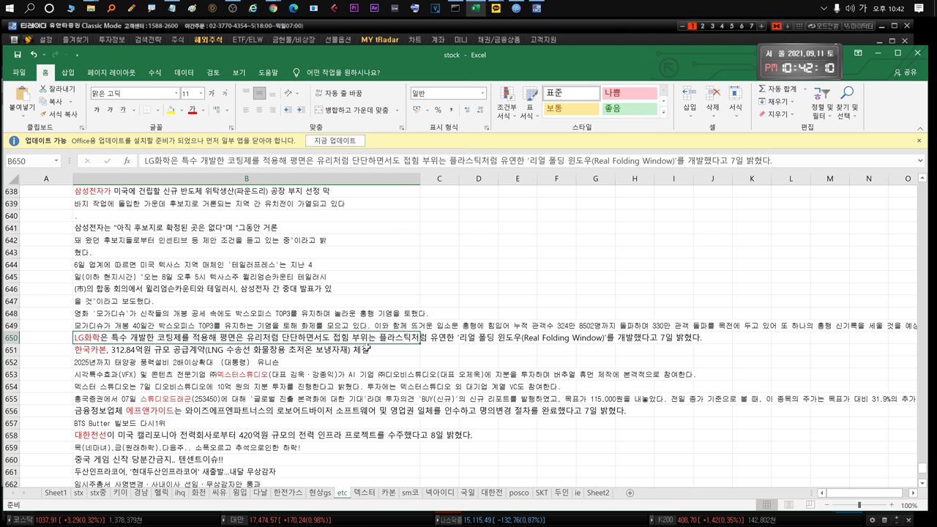
left_click(375, 349)
left_click(368, 338)
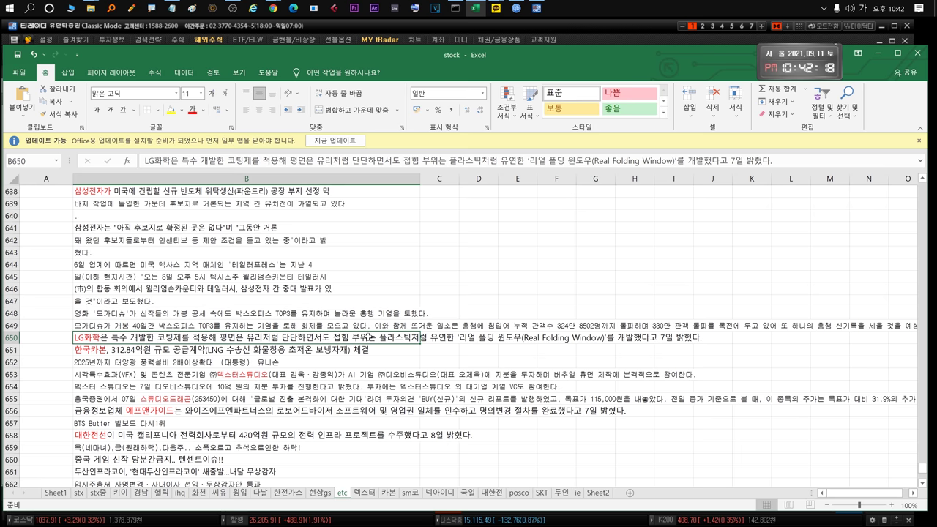
scroll(369, 338, "down", 1)
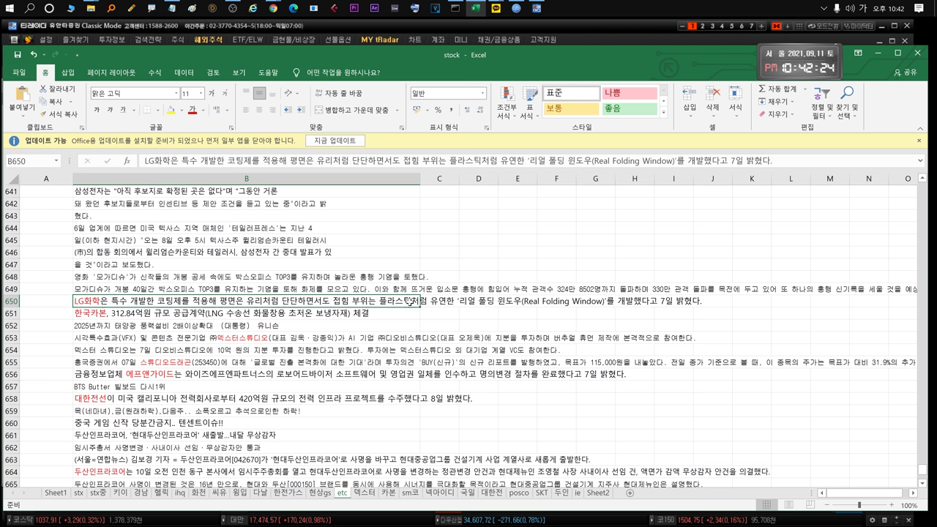
left_click(241, 316)
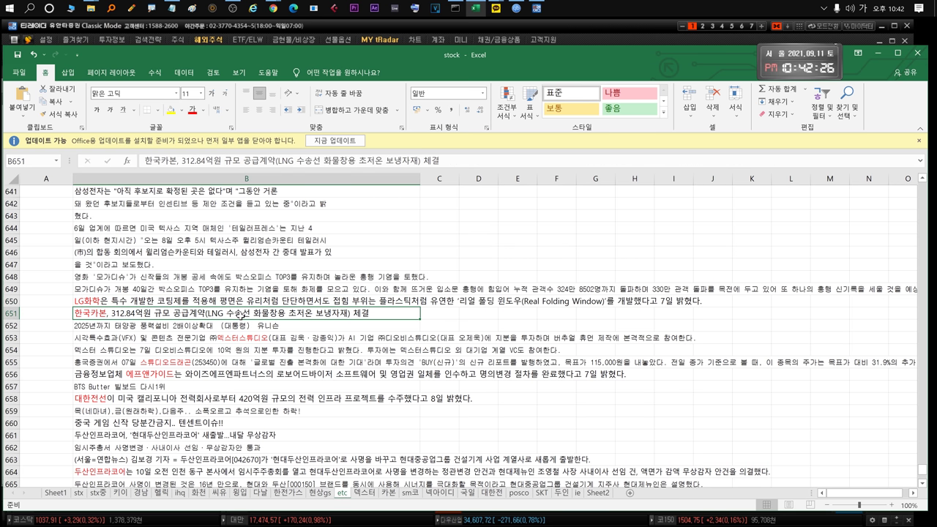
Step: Review the notes in B652 to B658, from the solar and wind expansion item through 대한전선's California project
left_click(135, 326)
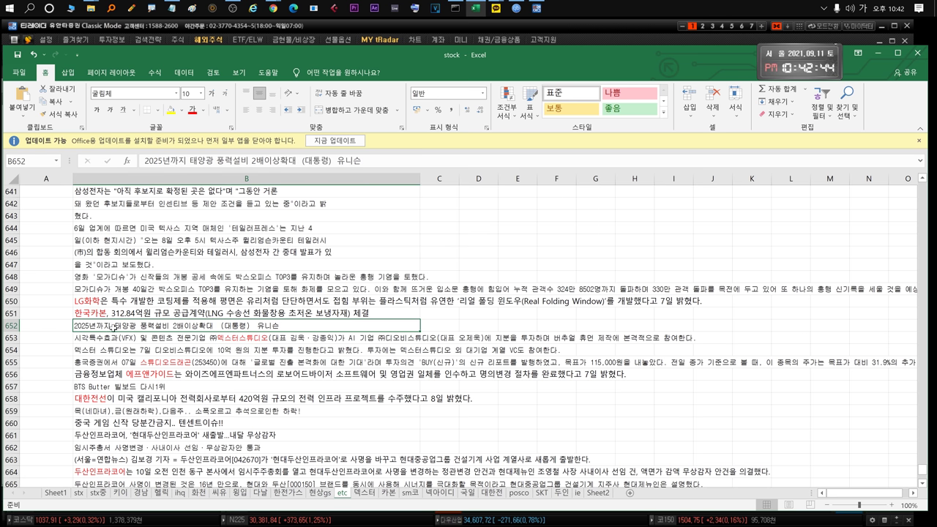
left_click(167, 338)
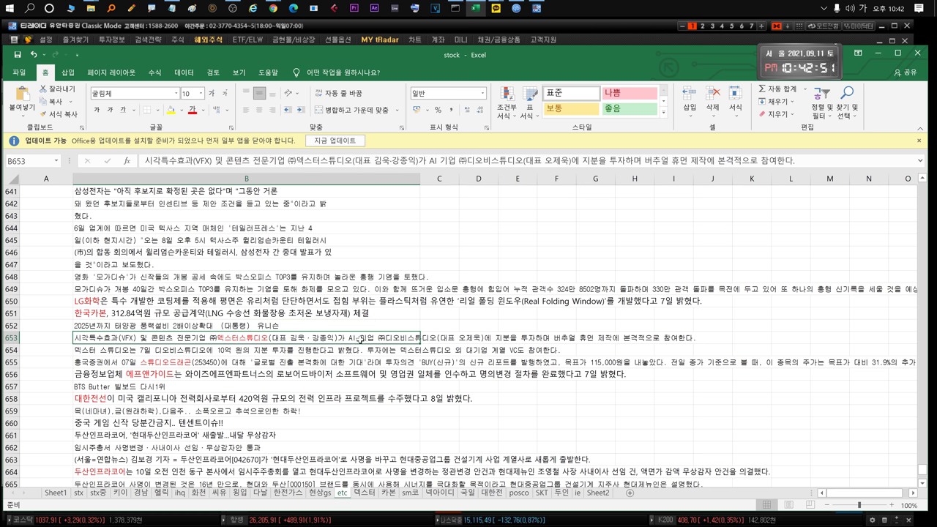
left_click(233, 350)
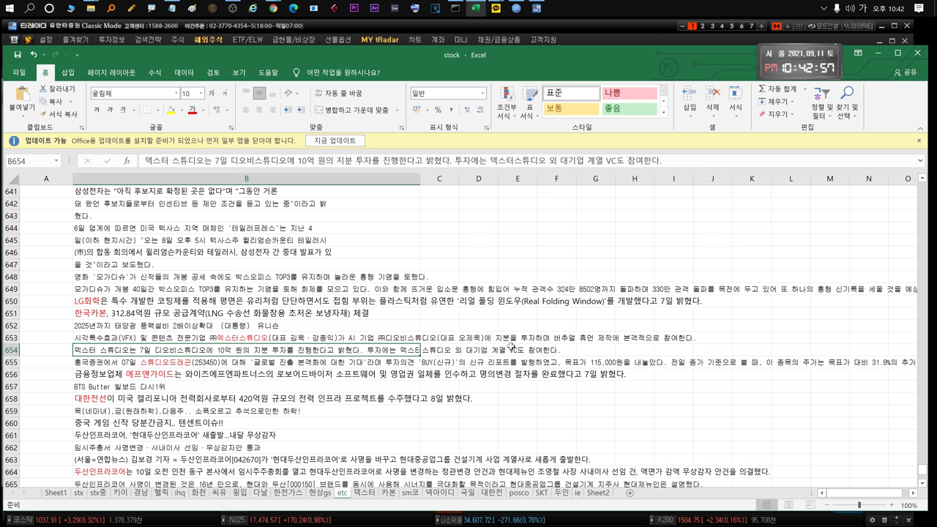
left_click(154, 364)
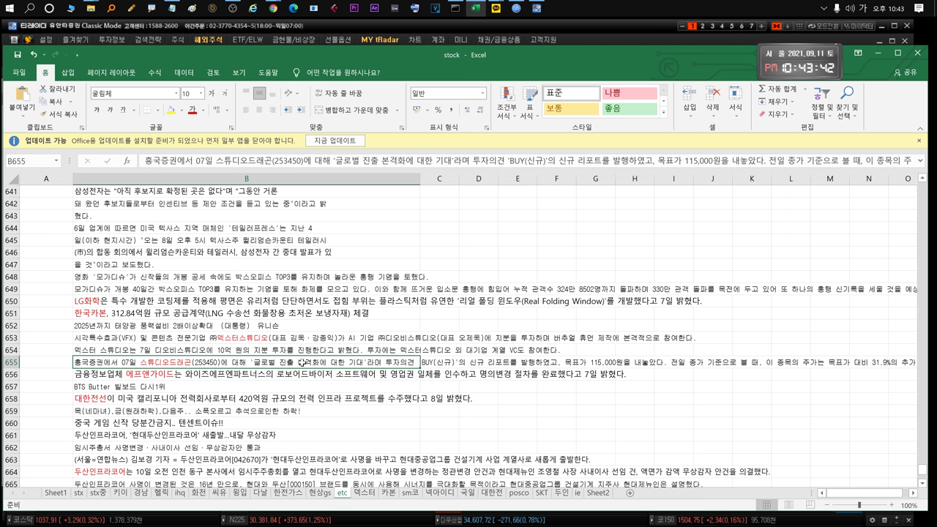
left_click(209, 375)
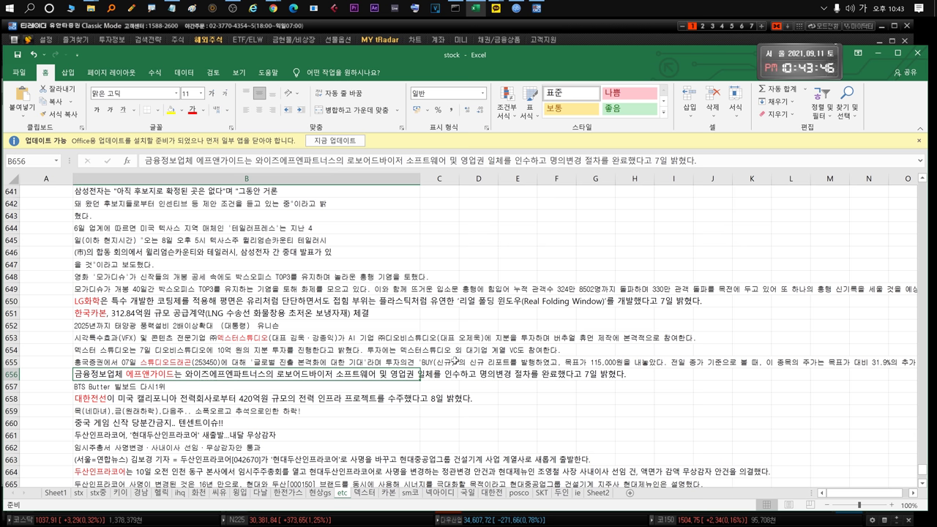
left_click(150, 387)
scroll(181, 379, "down", 1)
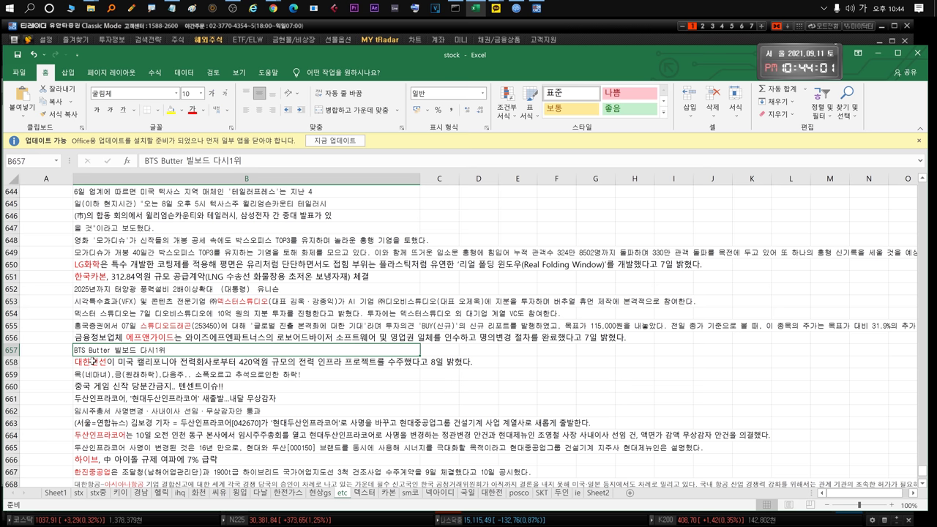
left_click(93, 360)
scroll(163, 362, "down", 1)
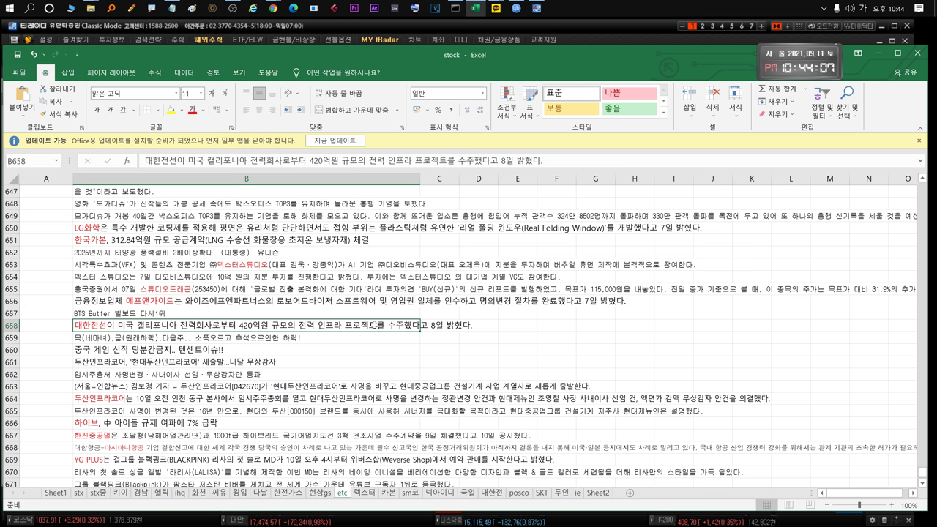
Step: Examine the Thursday, Friday and next-week market outlook note in B659, highlighting its text without editing it
left_click(144, 338)
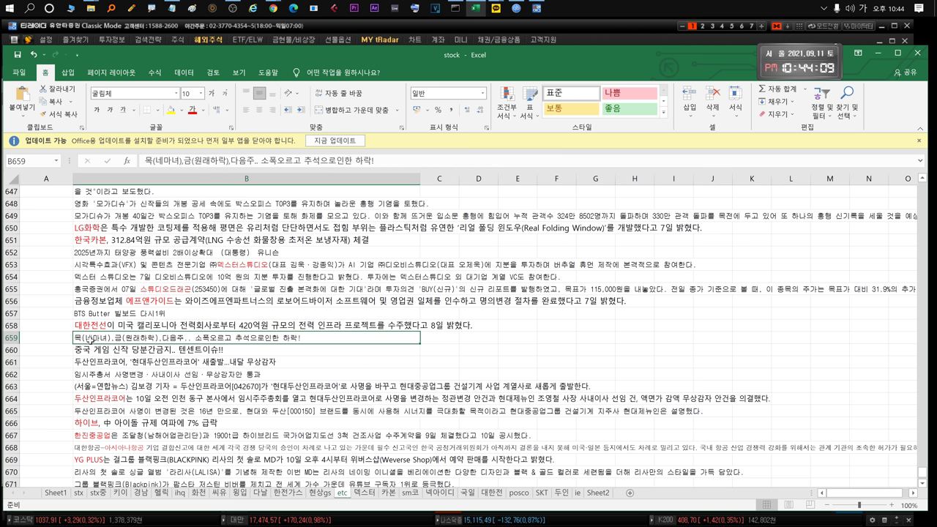
double_click(89, 338)
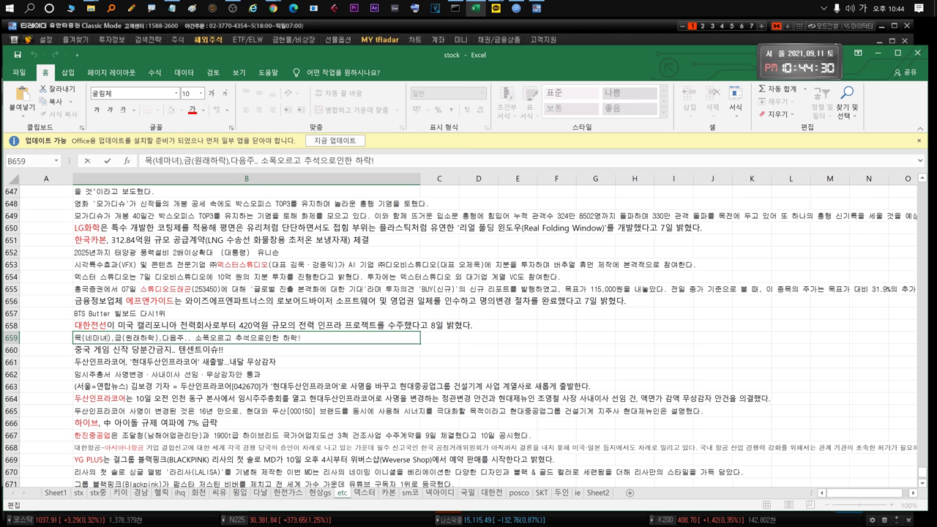
left_click_drag(115, 338, 184, 337)
left_click_drag(301, 337, 74, 338)
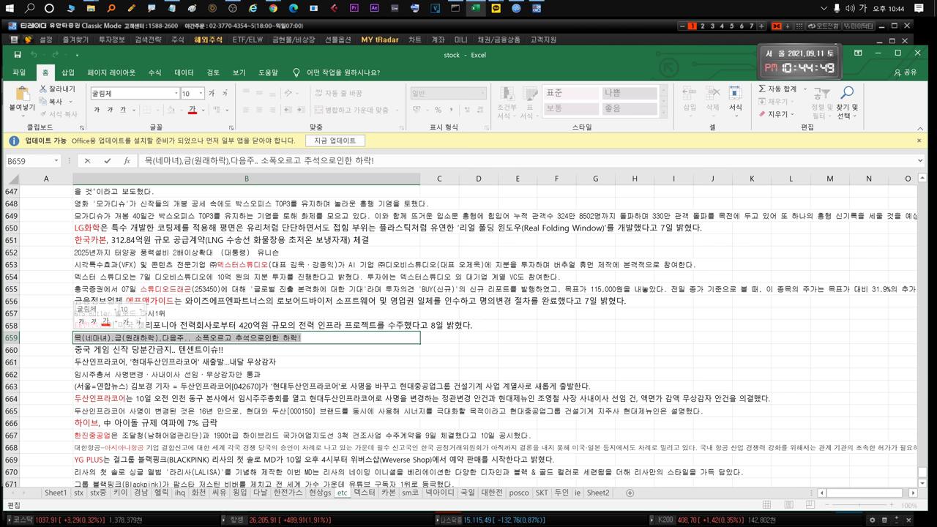
left_click(167, 338)
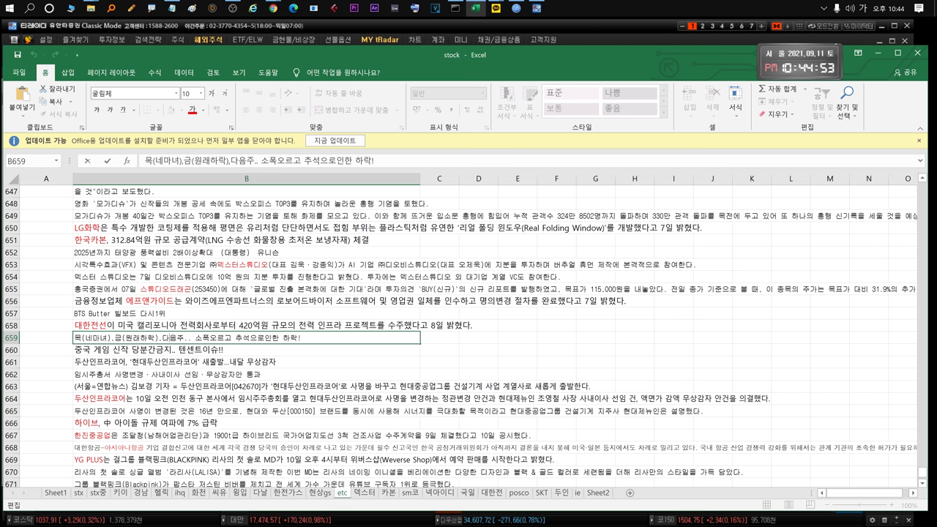
left_click_drag(161, 337, 301, 338)
left_click(301, 337)
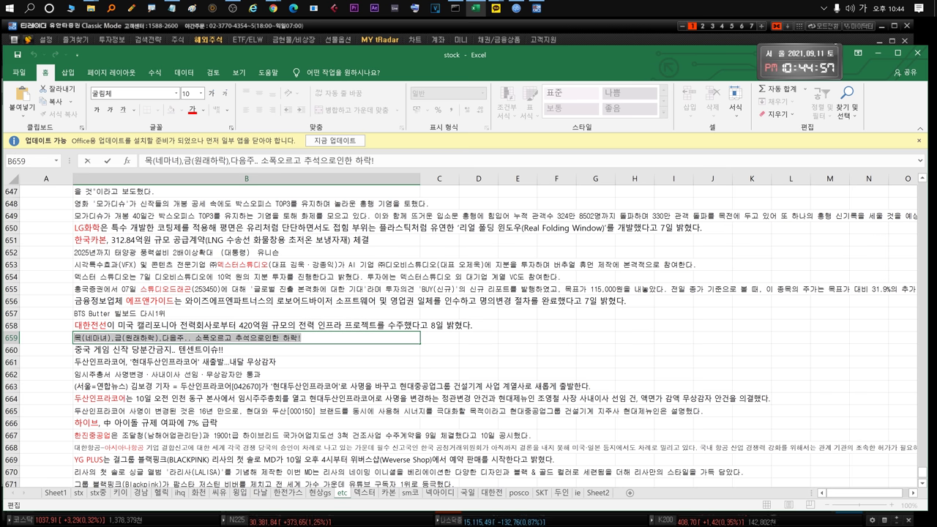
left_click(45, 337)
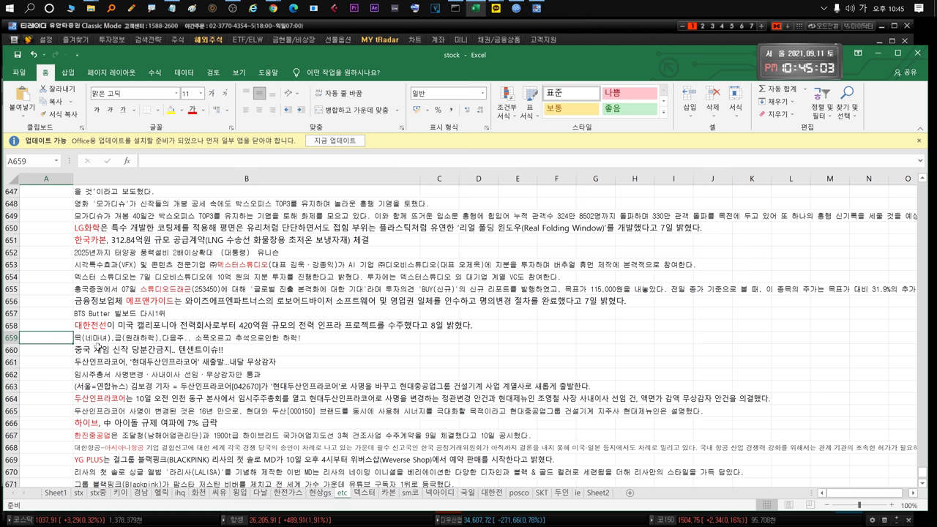
left_click(268, 340)
Step: Review the notes in B660 to B666 on Chinese game restrictions, 두산인프라코어's renaming and capital reduction, and 하이브
left_click(189, 353)
scroll(189, 353, "down", 1)
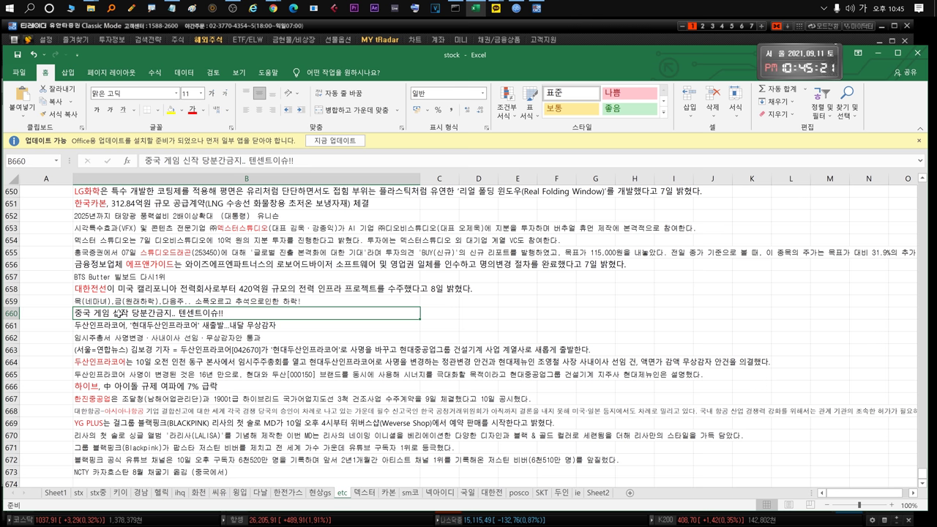
left_click(119, 324)
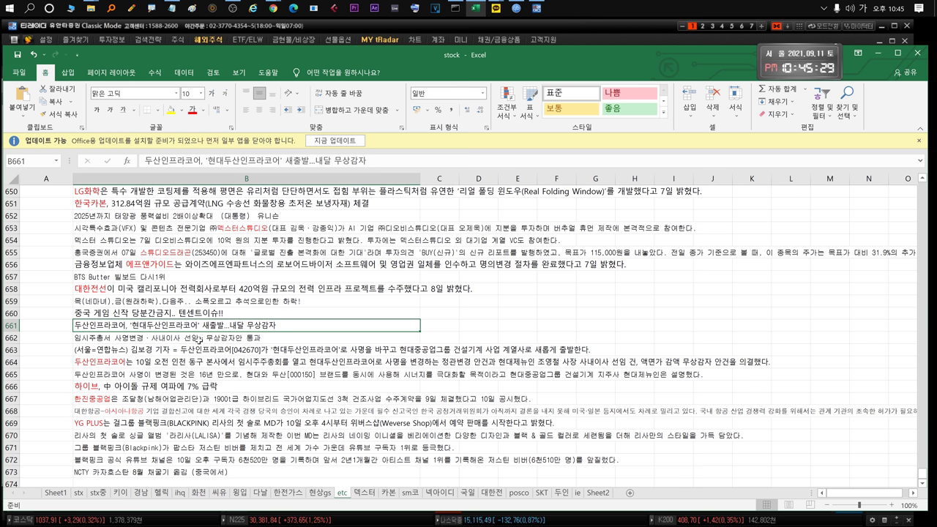
scroll(200, 340, "down", 1)
left_click(200, 339)
left_click(117, 350)
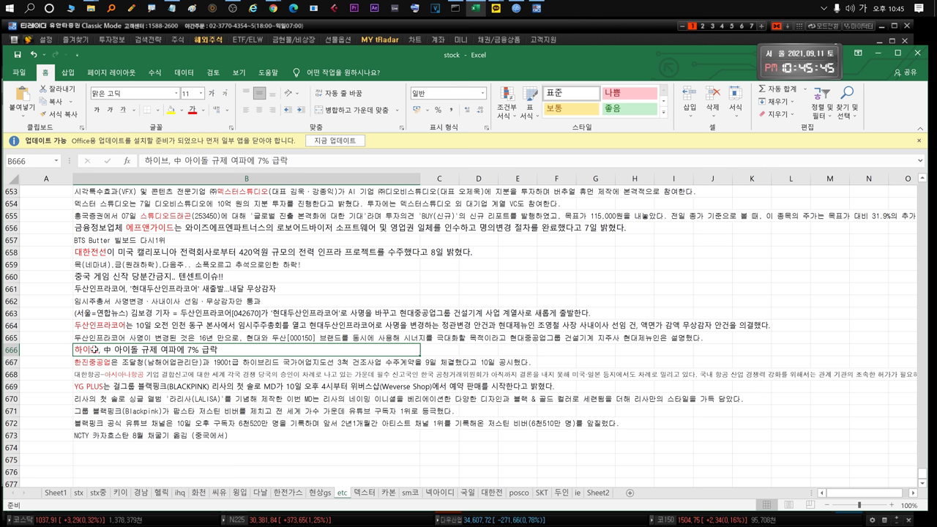
left_click(96, 387)
left_click(108, 352)
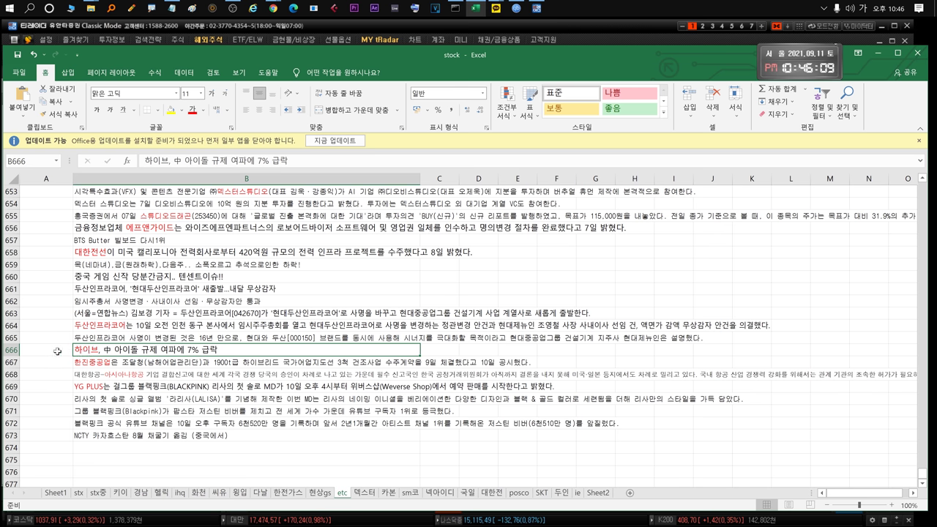
key("Left")
key("Right")
Step: Review the notes in B667 to B669 on 한진중공업's shipbuilding order, the 대한항공-아시아나항공 merger and YG PLUS merchandise
left_click(127, 362)
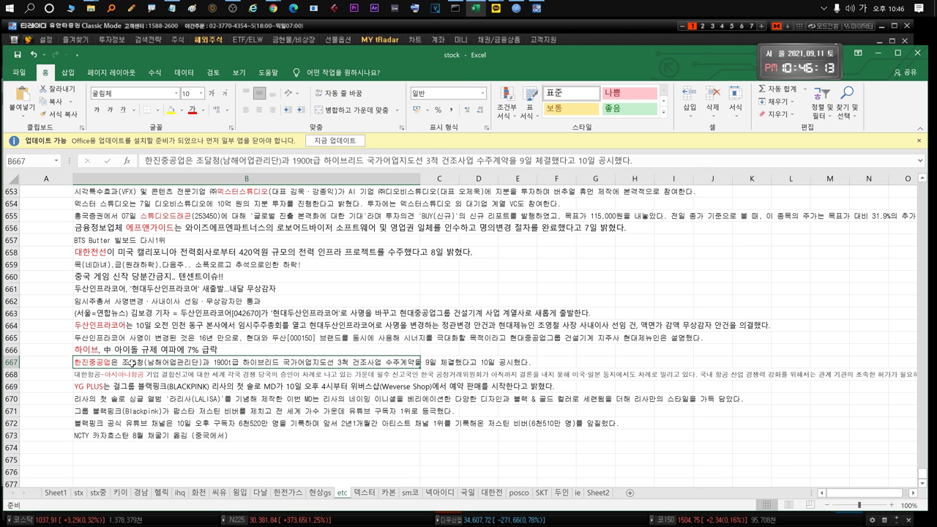
scroll(138, 366, "down", 1)
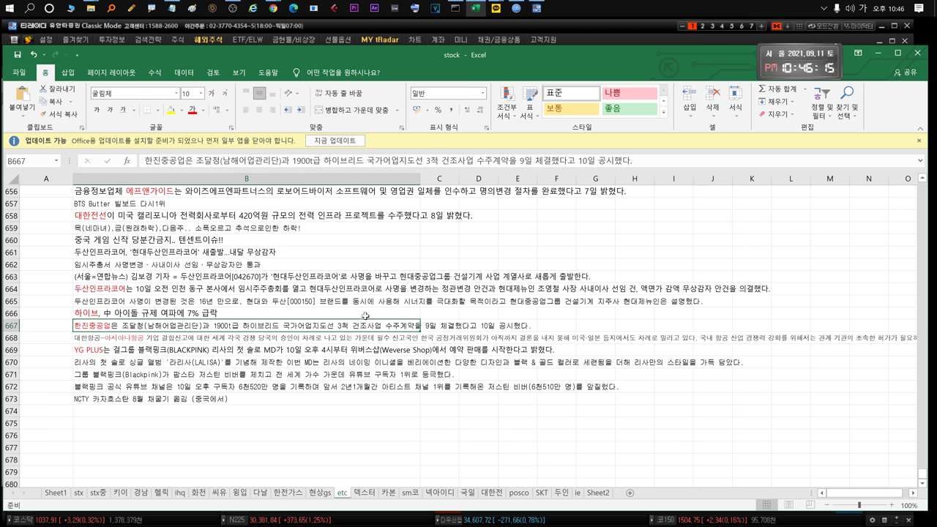
left_click(179, 339)
left_click(128, 325)
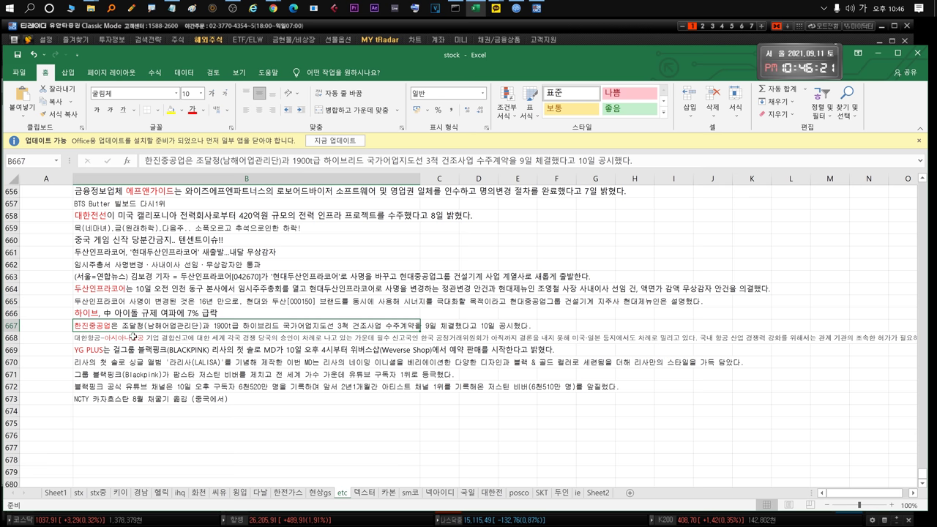
left_click(131, 338)
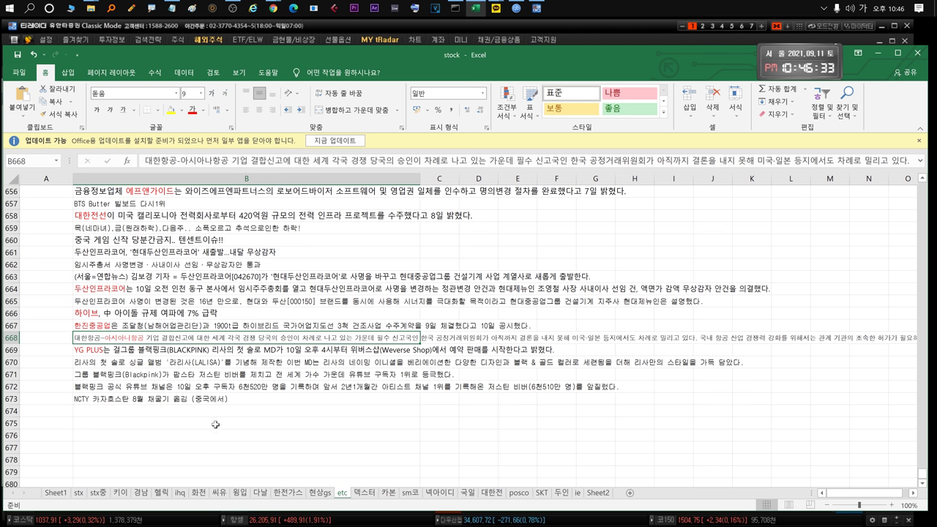
left_click(104, 352)
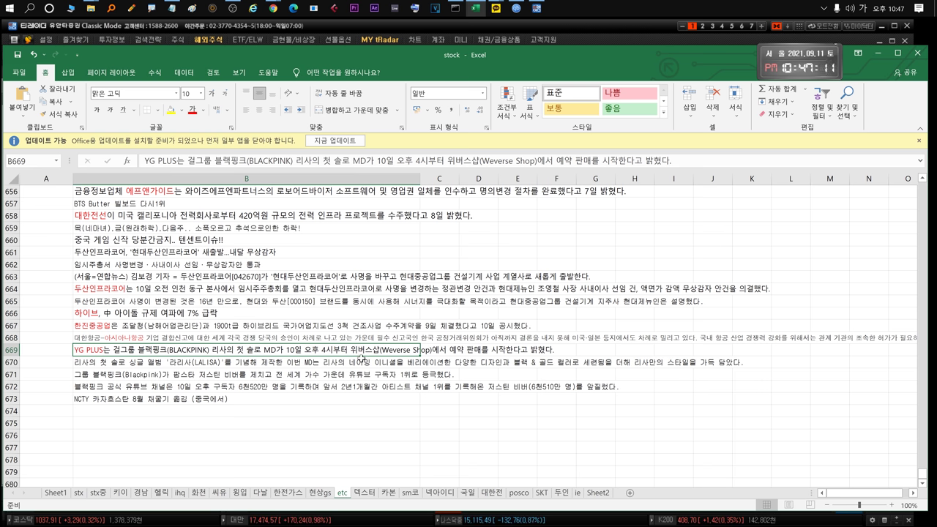
Step: Examine the YG PLUS note in B669, highlighting MD and the 위버스샵(Weverse Shop) sales wording without editing it
key("F2")
left_click_drag(348, 350, 529, 350)
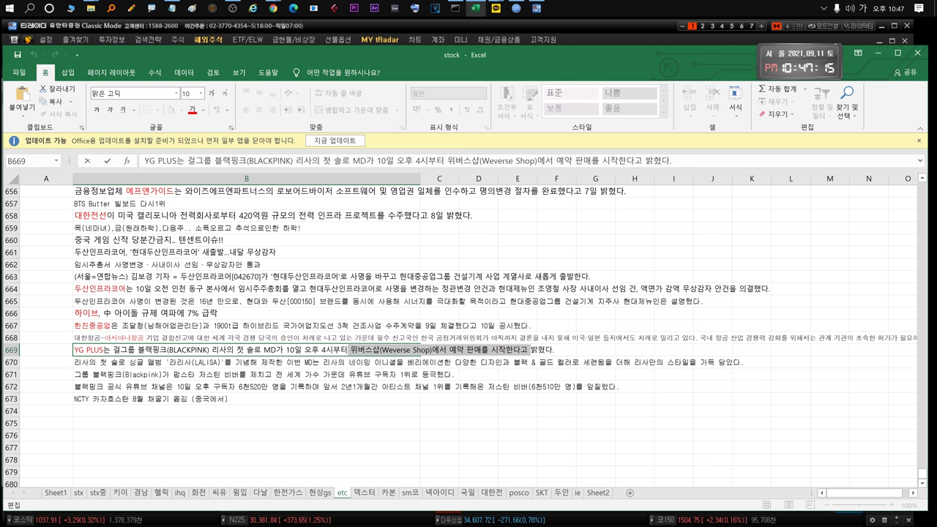
left_click_drag(262, 350, 277, 350)
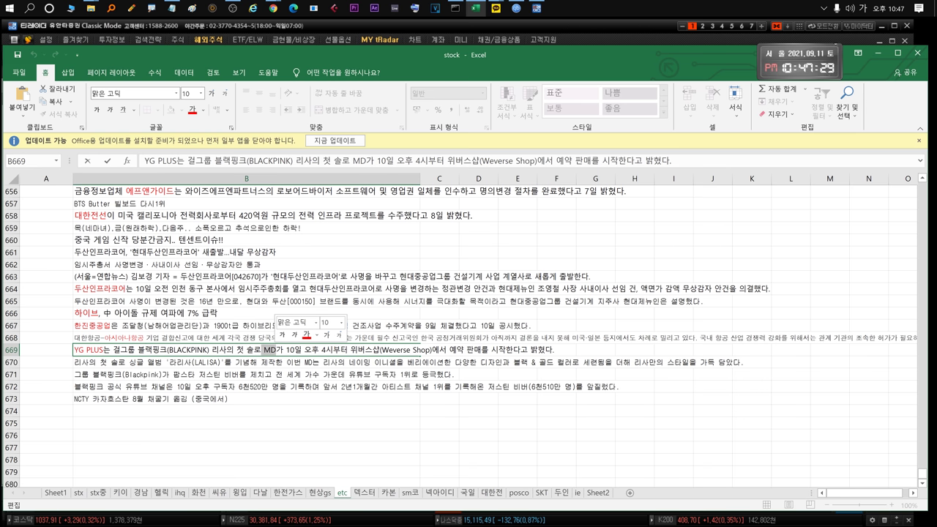
key("Right")
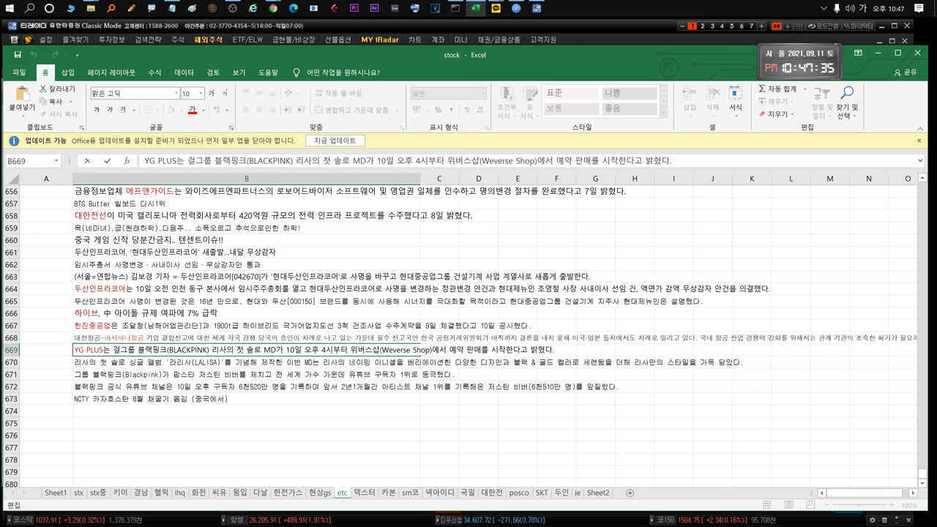
key("shift+Right")
key("shift+Right")
key("shift+Right")
key("shift+Right")
key("shift+Right")
key("shift+Right")
key("shift+Right")
key("shift+Right")
key("shift+Right")
key("shift+Right")
key("shift+Right")
key("shift+Right")
key("shift+Right")
key("shift+Right")
key("shift+Right")
key("shift+Right")
key("shift+Right")
key("shift+Right")
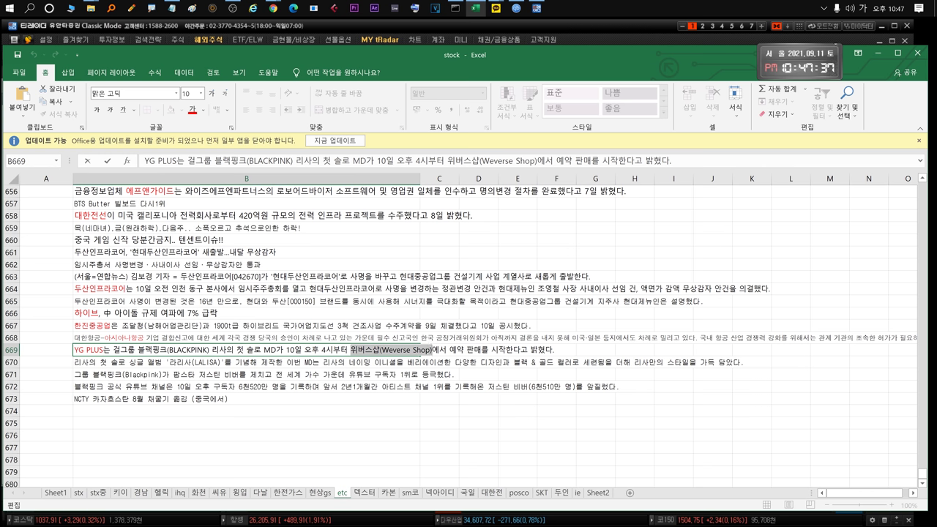
Step: Highlight the 블랙핑크 solo merchandise and sale-time wording in B669, and leave the cell without editing it
left_click(322, 350)
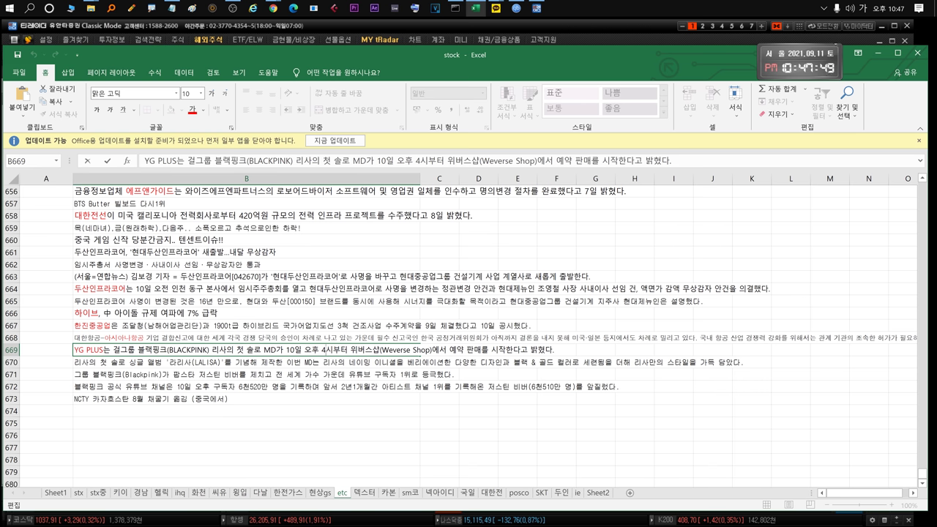
left_click_drag(137, 350, 555, 350)
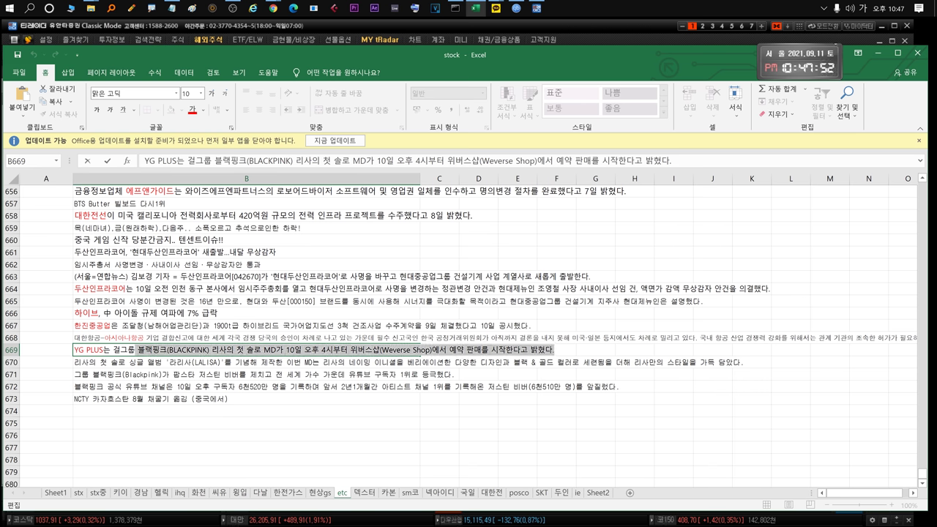
left_click(555, 350)
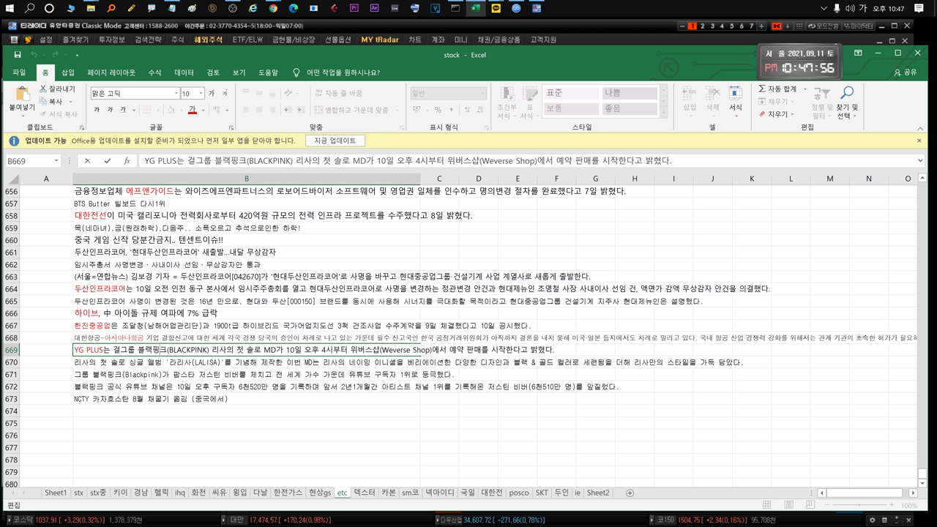
left_click_drag(113, 350, 341, 350)
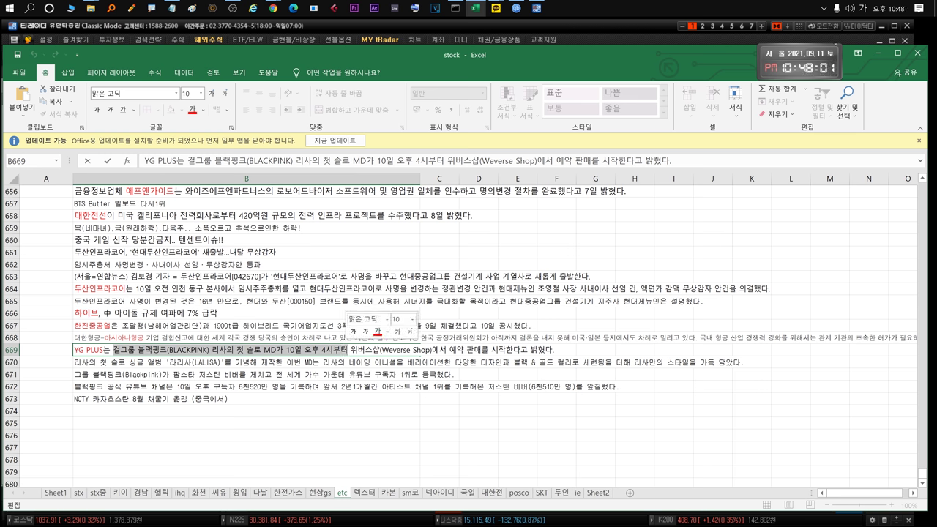
key("Escape")
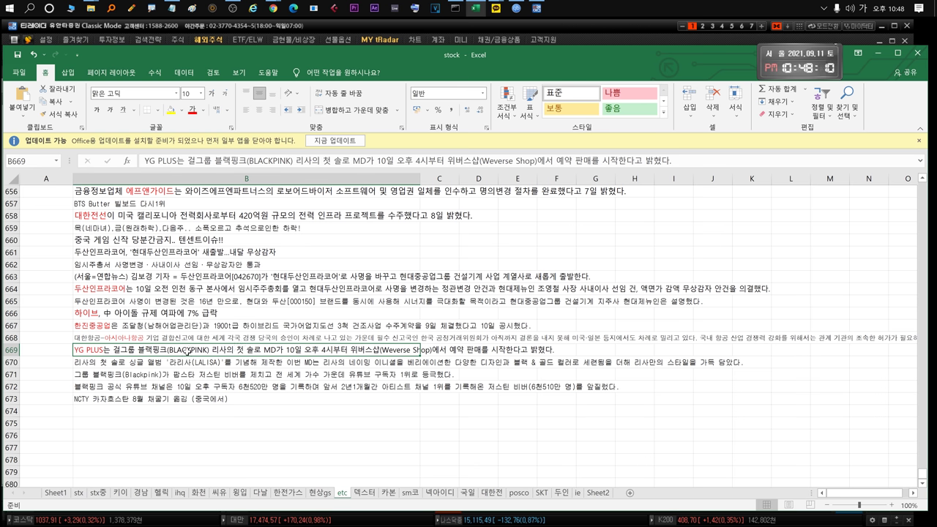
Step: Highlight the whole B669 sentence and the company name YG PLUS for reading, leaving the text as is
double_click(275, 350)
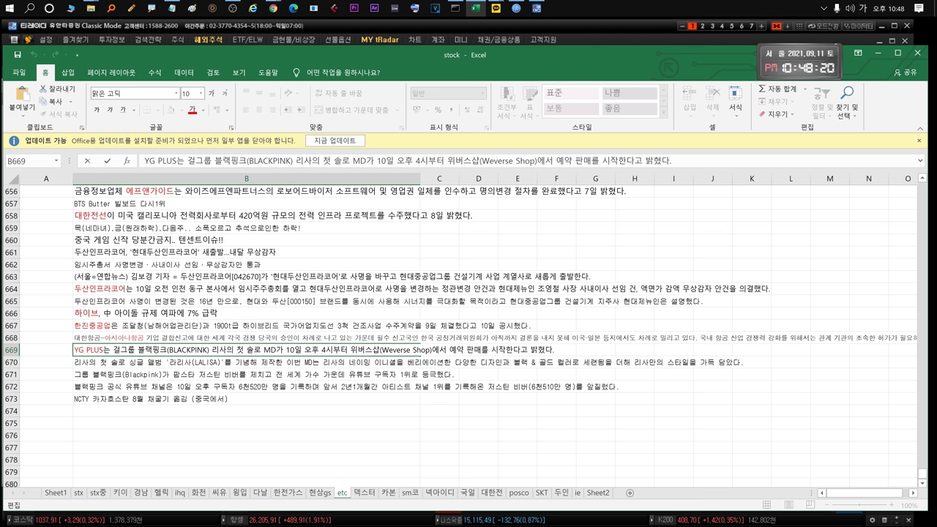
left_click_drag(74, 350, 555, 350)
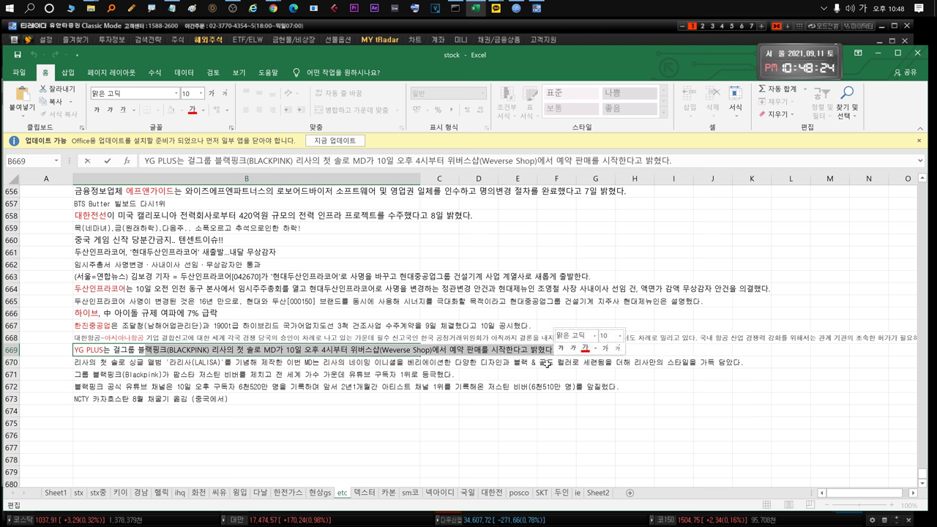
left_click(145, 352)
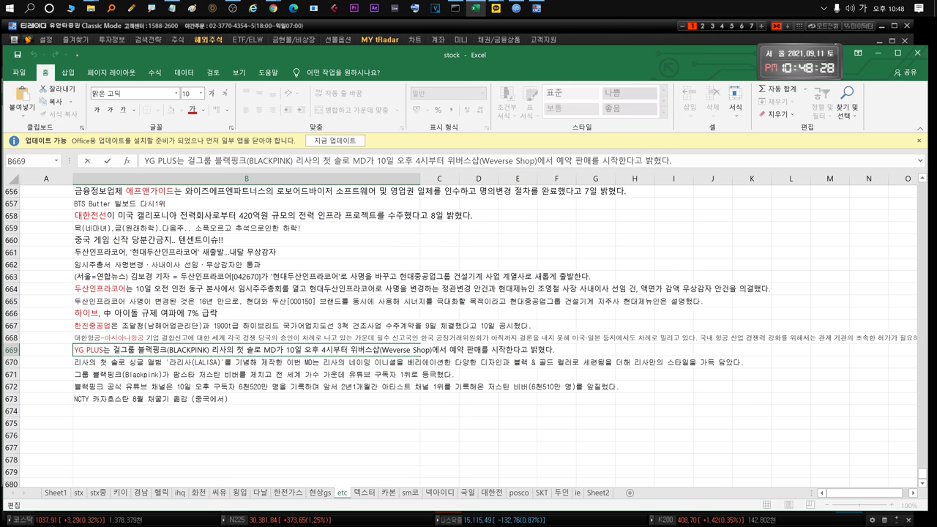
left_click_drag(104, 350, 74, 350)
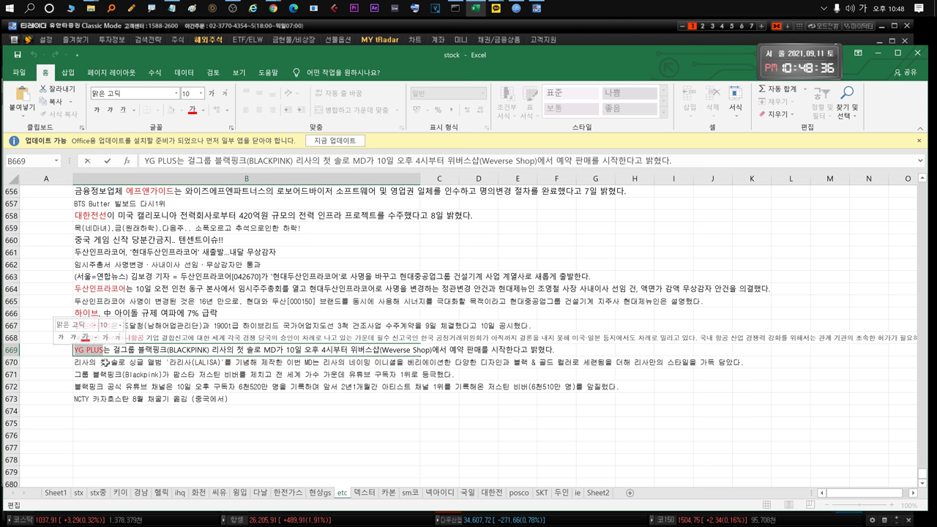
Step: Review the notes in B670 to B673, from the LALISA merchandise through 블랙핑크's YouTube subscribers to NCTY's Kazakhstan mining move
left_click(152, 362)
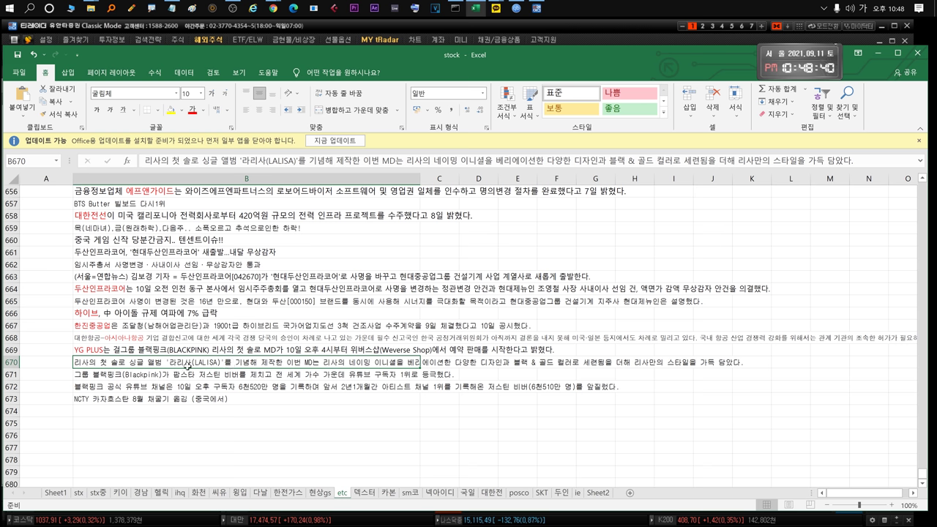
double_click(192, 373)
left_click_drag(93, 374, 148, 375)
left_click_drag(338, 374, 437, 374)
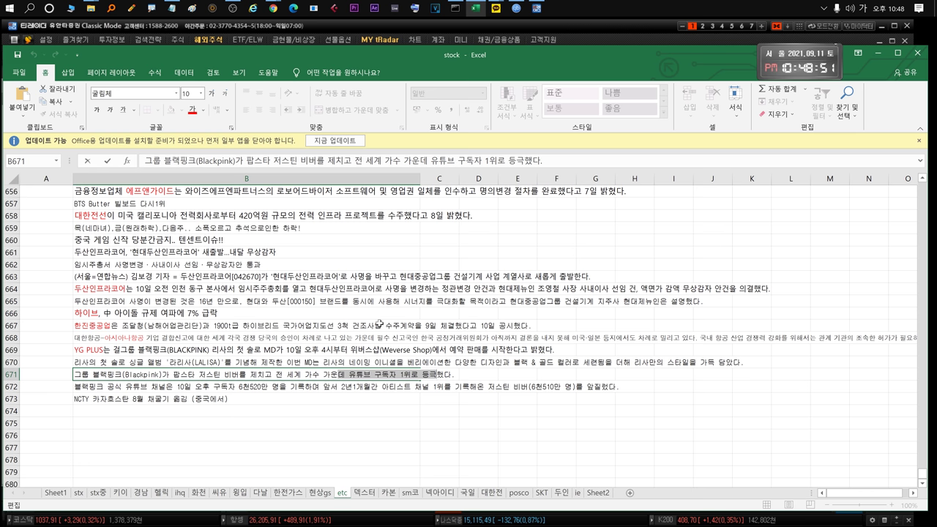
left_click(172, 388)
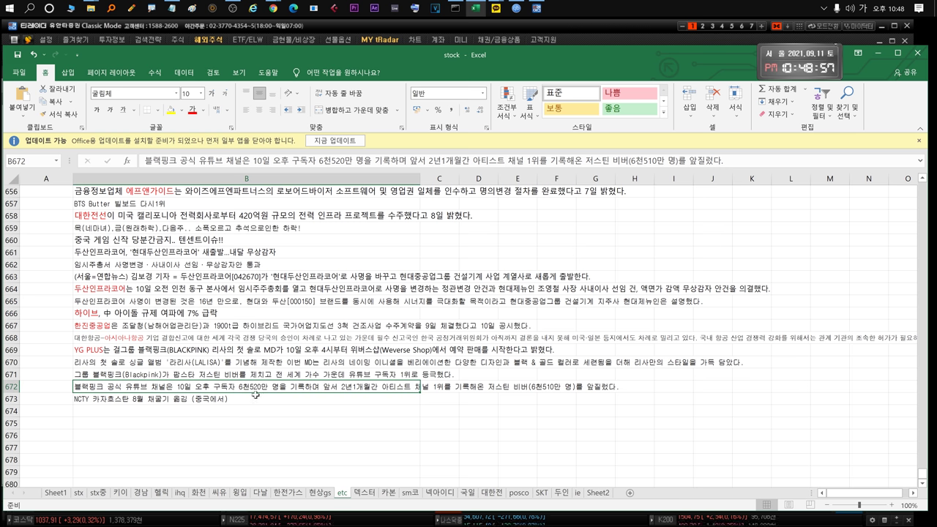
left_click(158, 399)
left_click(139, 410)
left_click(139, 400)
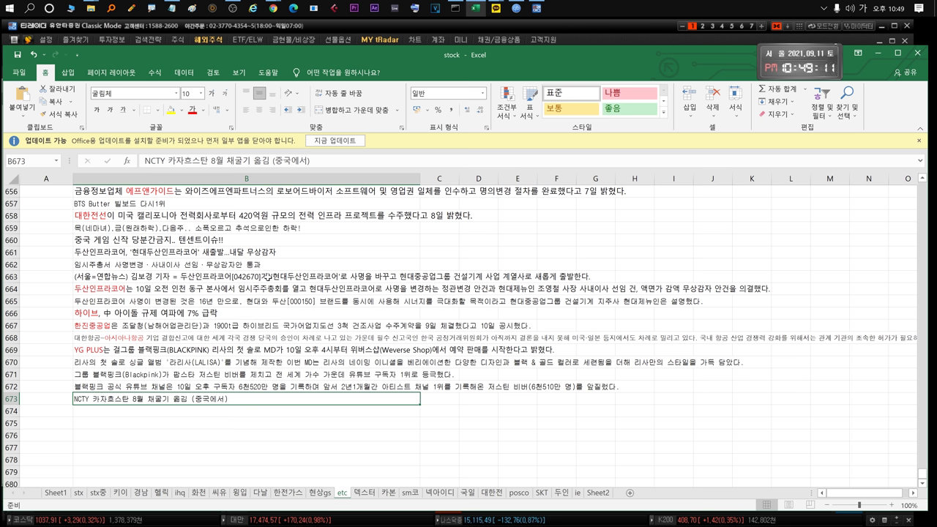
Step: Switch to the 티레이더 watchlist, select STX, and return to the stx sheet of the stock workbook
left_click(589, 28)
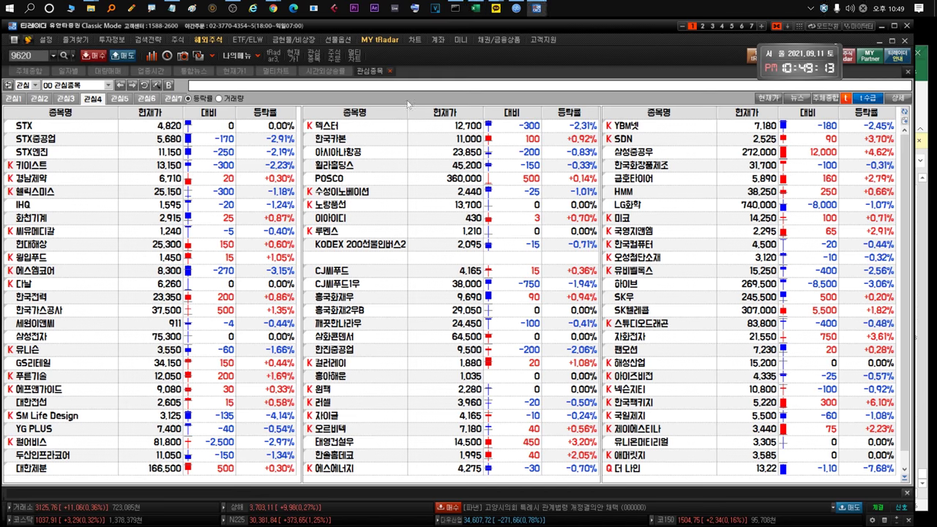
left_click(79, 129)
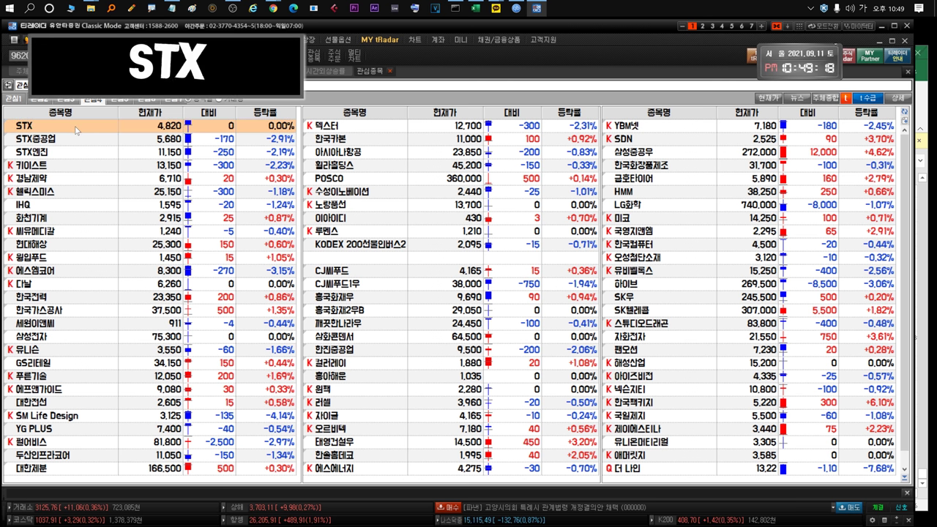
key("alt+Tab")
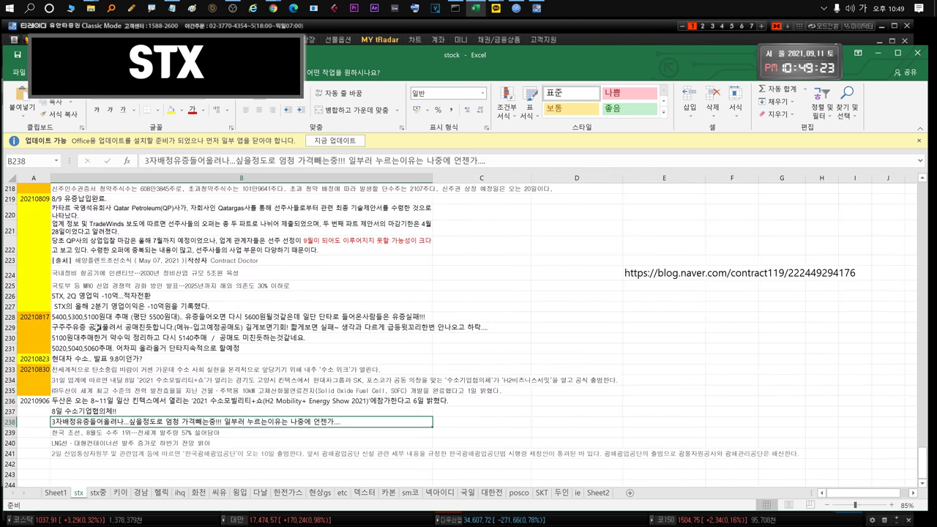
Step: Review the 20210906 notes in B236 and B237 on 두산 at the hydrogen mobility show and the 수소기업협의체
scroll(120, 359, "down", 1)
left_click(110, 364)
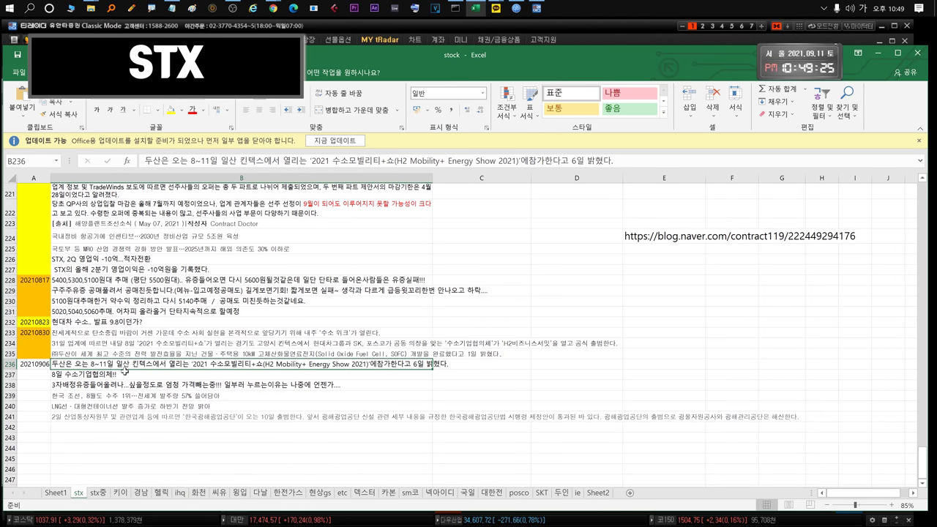
left_click_drag(121, 374, 101, 368)
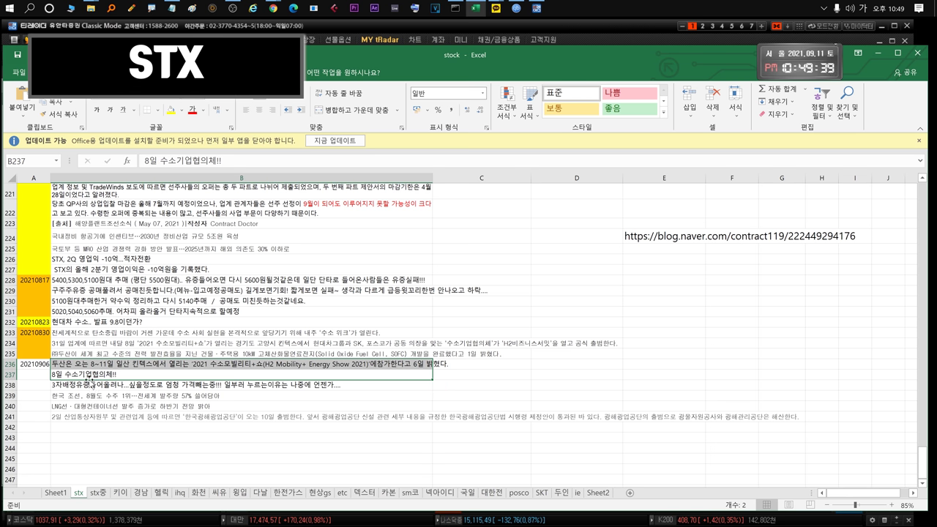
left_click(99, 374)
left_click(109, 365)
left_click(107, 374)
left_click_drag(107, 374, 109, 364)
left_click(109, 365)
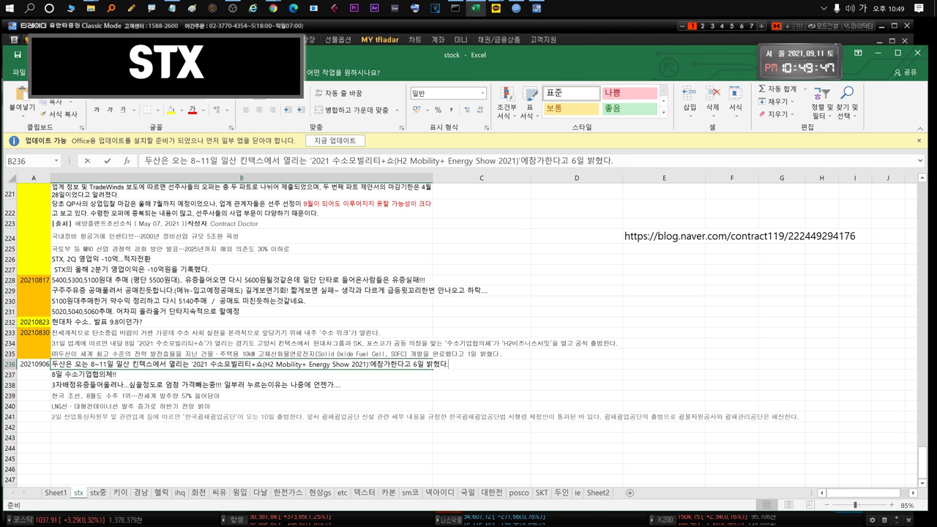
Step: Highlight 두산 in the B236 note, and read it against the 8일 수소기업협의체 note in B237 without editing
double_click(73, 365)
key("shift+Left")
key("shift+Left")
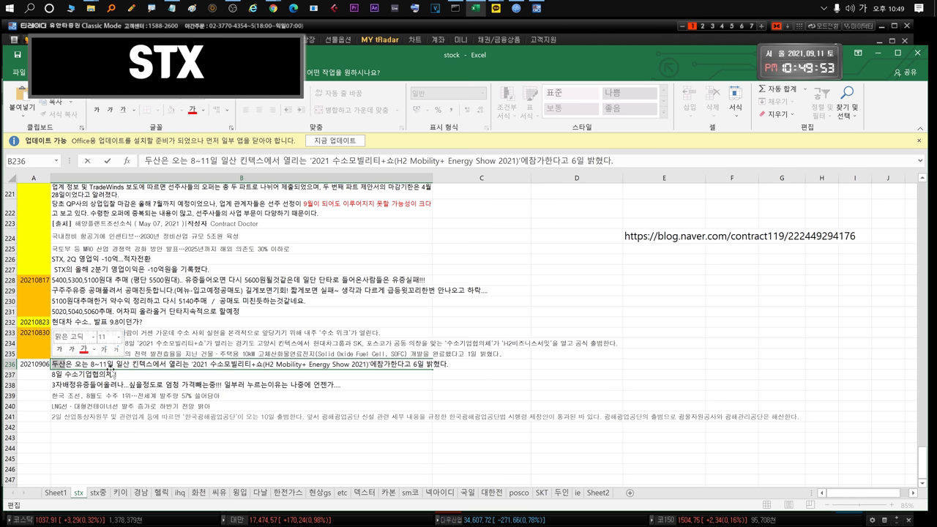
left_click(120, 375)
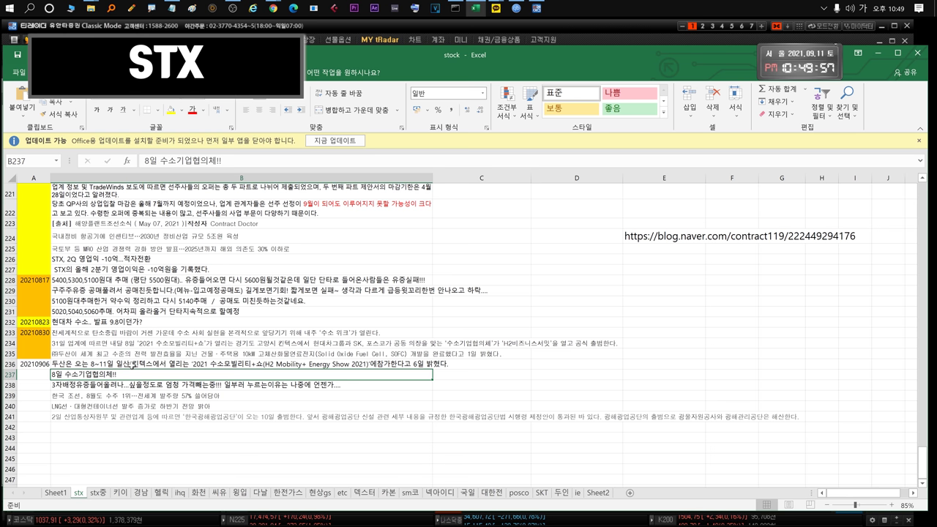
left_click(130, 364)
key("Down")
left_click(91, 363)
left_click(79, 373)
left_click(68, 366)
left_click(74, 375)
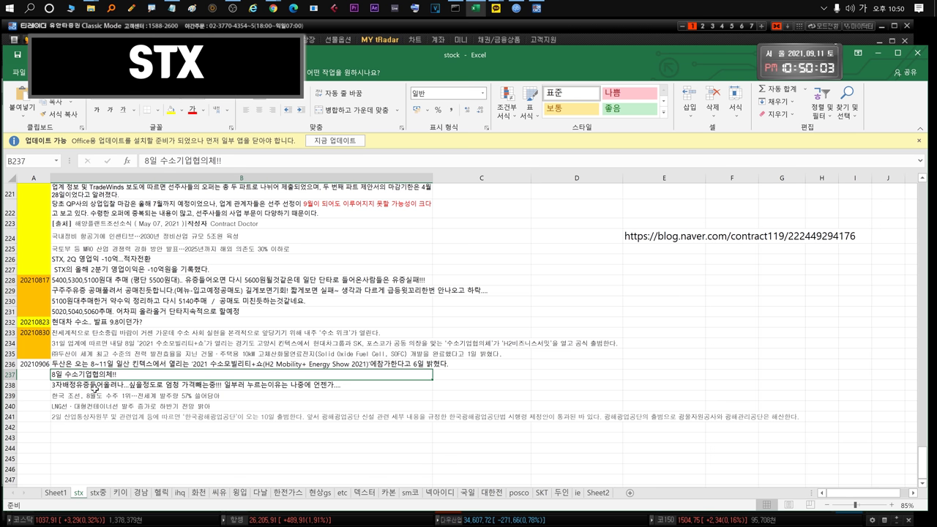
Step: Examine the 3자배정유증 and price-suppression note in B238, highlighting its text without changing it
left_click(87, 386)
left_click(85, 377)
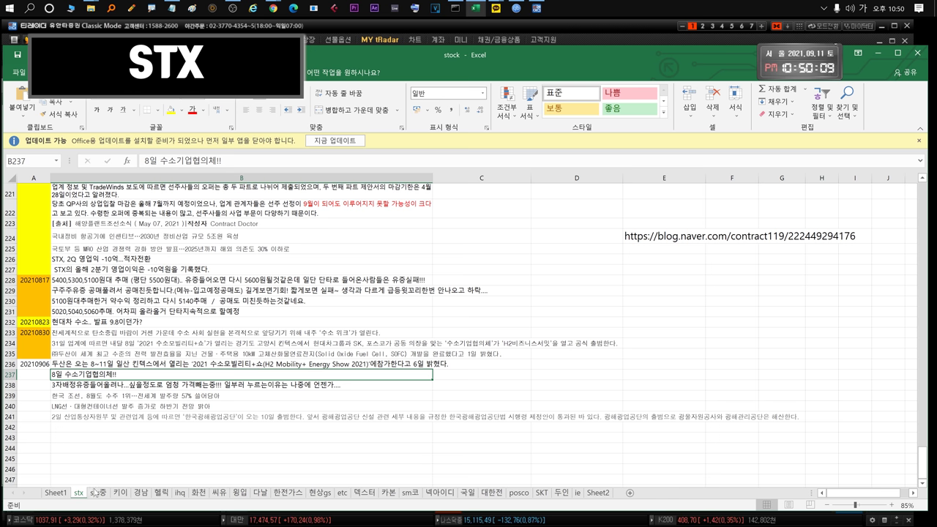
left_click(87, 386)
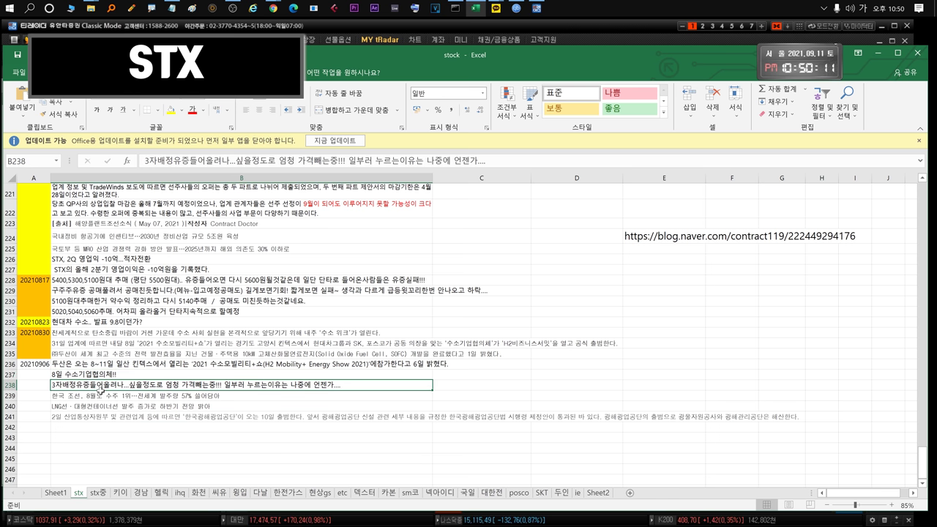
double_click(100, 385)
key("shift+Home")
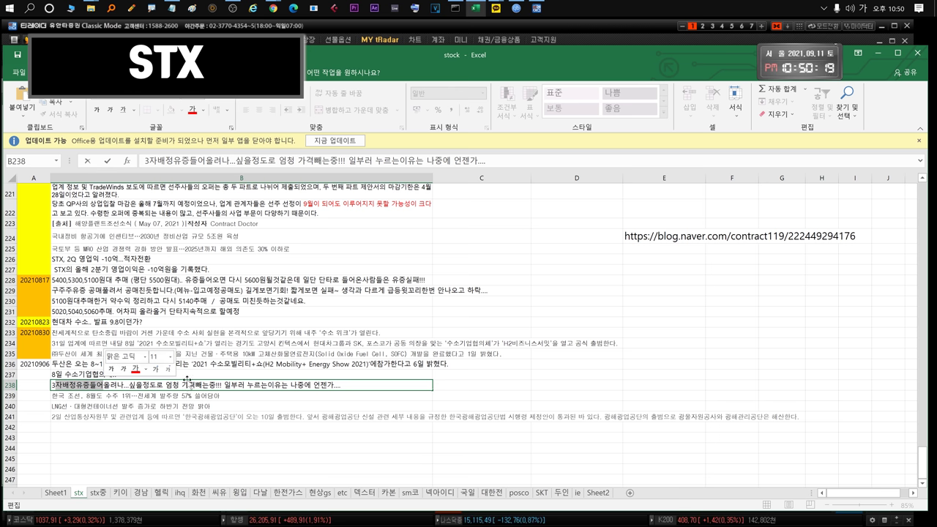
key("Left")
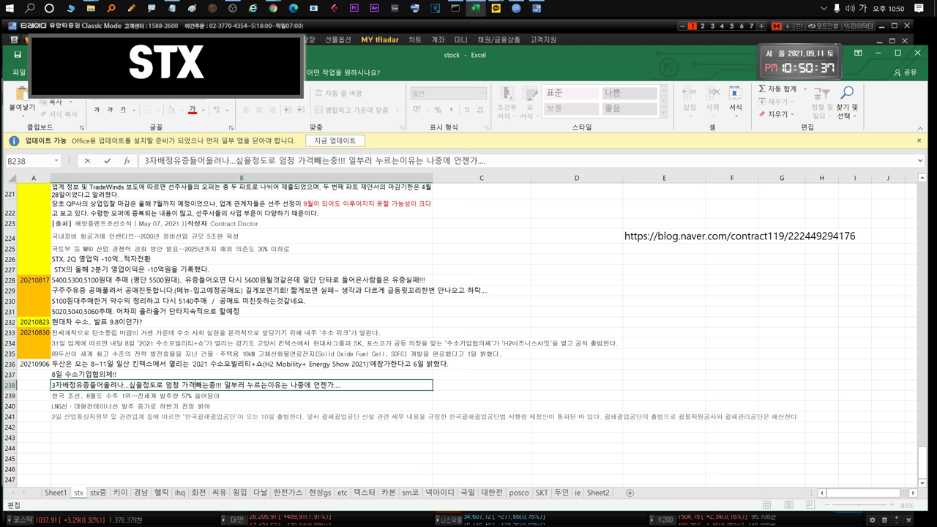
key("shift+Home")
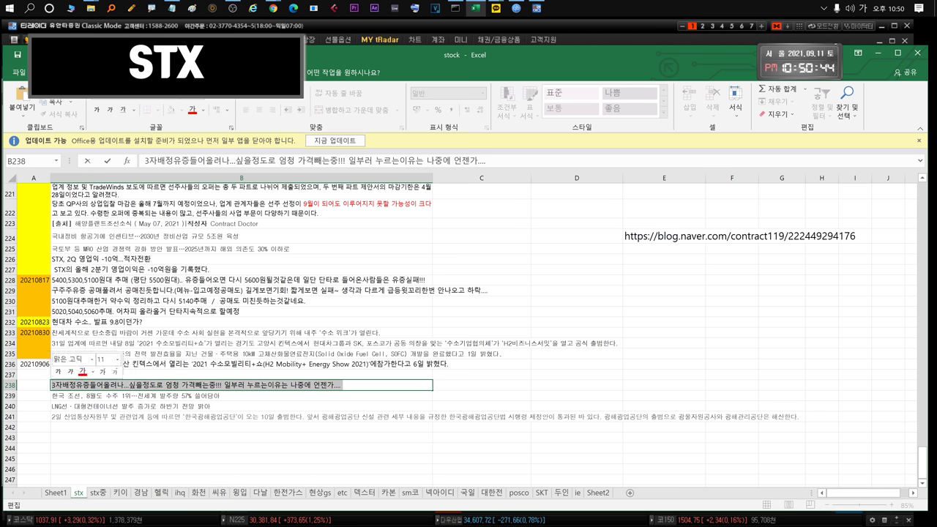
left_click(165, 385)
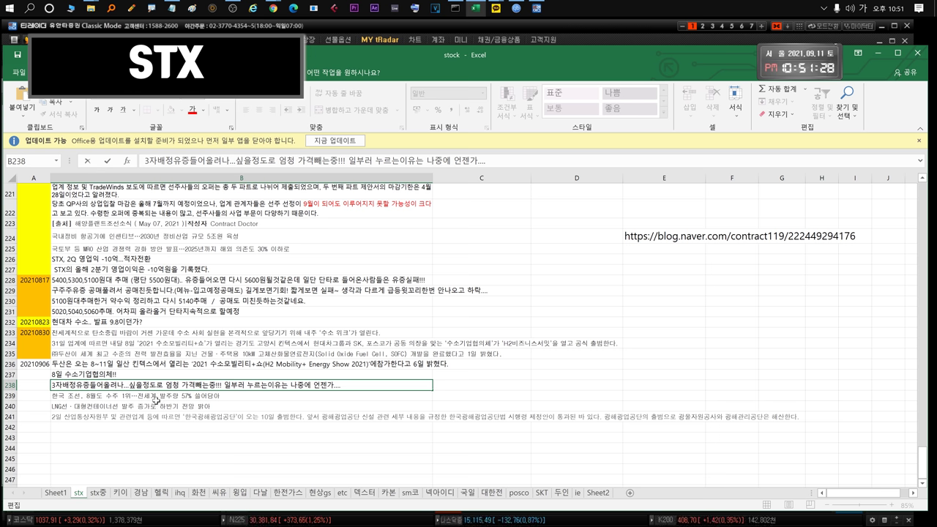
key("Return")
left_click(166, 385)
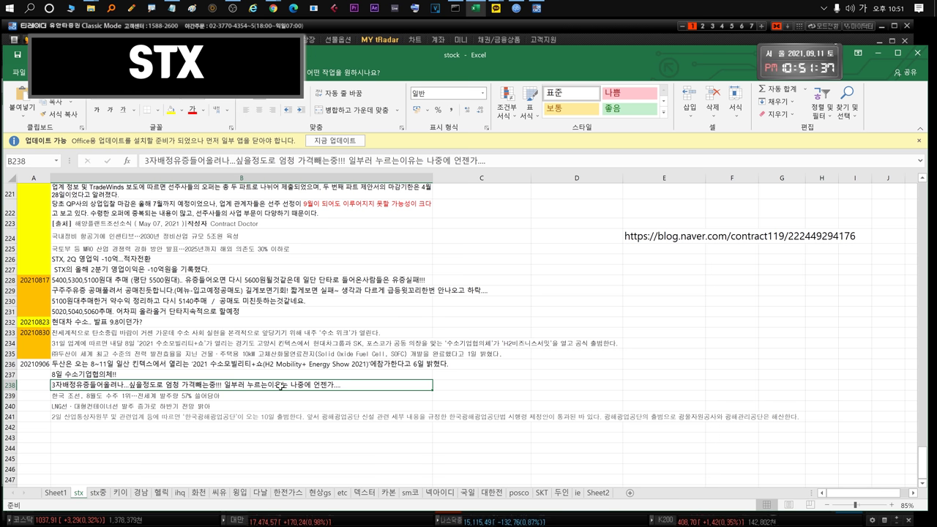
Step: Review the B238 rights-offering note together with the B239 note on Korean shipbuilders' August orders
left_click(216, 395)
key("Up")
key("Down")
key("Up")
key("Down")
left_click(218, 385)
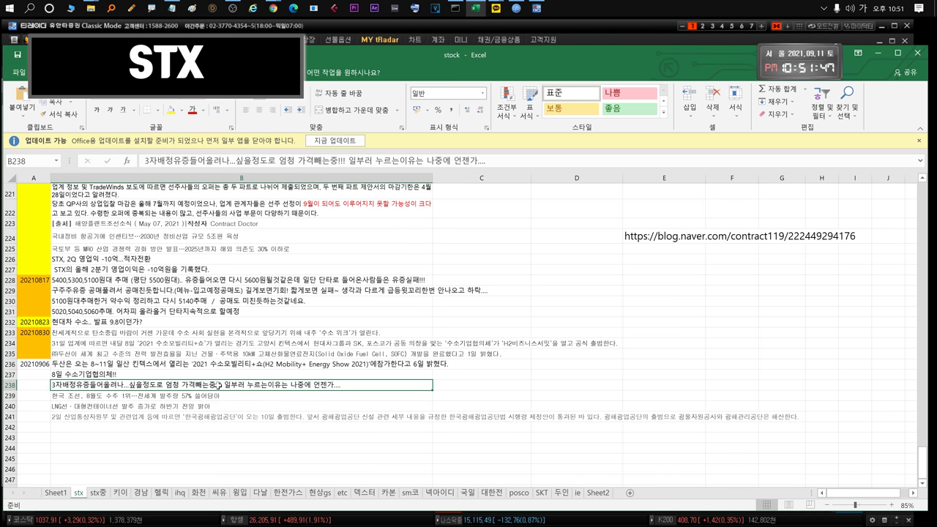
left_click(150, 395)
left_click(150, 386)
left_click(194, 396)
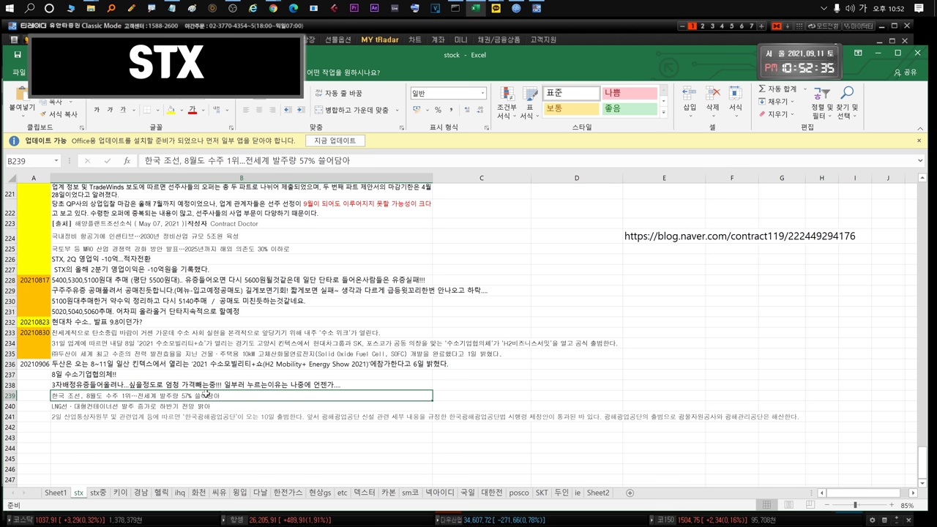
Step: Review the B240 note on rising LNG and large container ship orders together with the B241 note on 한국광해광업공단, without editing
scroll(207, 393, "down", 1)
key("Down")
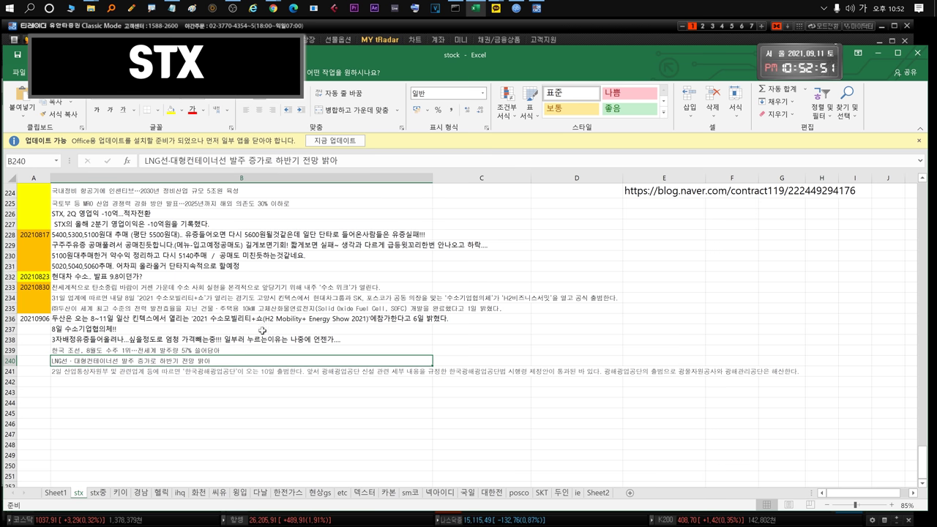
left_click(116, 375)
left_click(127, 362)
left_click(164, 371)
left_click(170, 359)
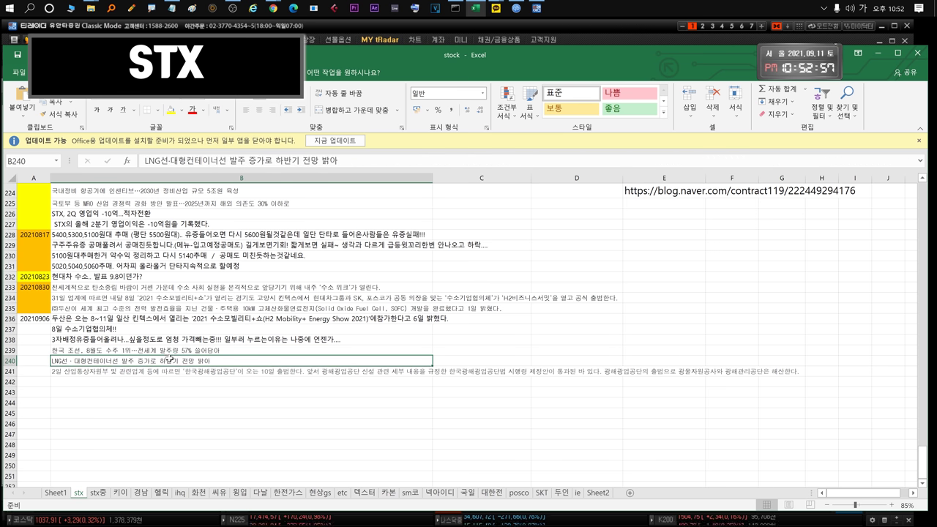
left_click(184, 371)
left_click(170, 361)
left_click(108, 372)
left_click(132, 361)
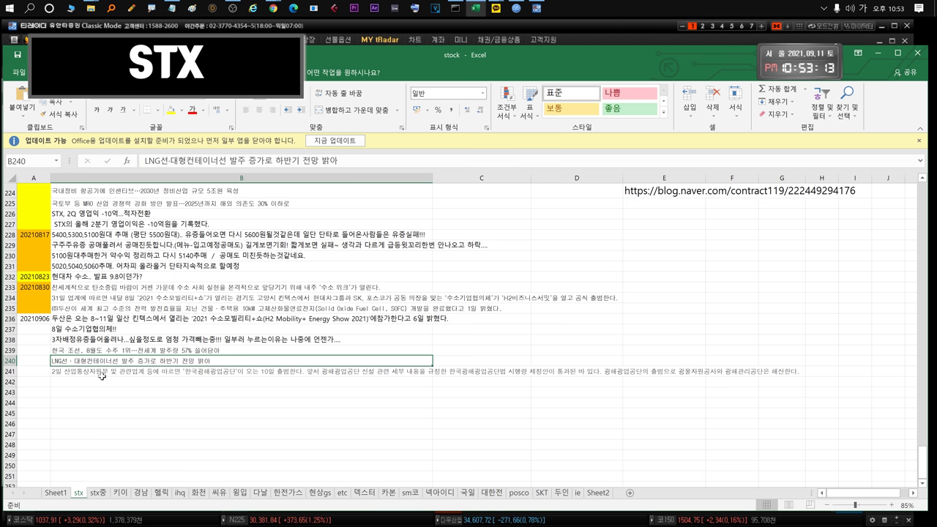
Step: Read through the B241 note on 한국광해광업공단, highlighting its passages on the 한국광해광업공단법 enforcement decree without changing the text
left_click(217, 369)
double_click(260, 373)
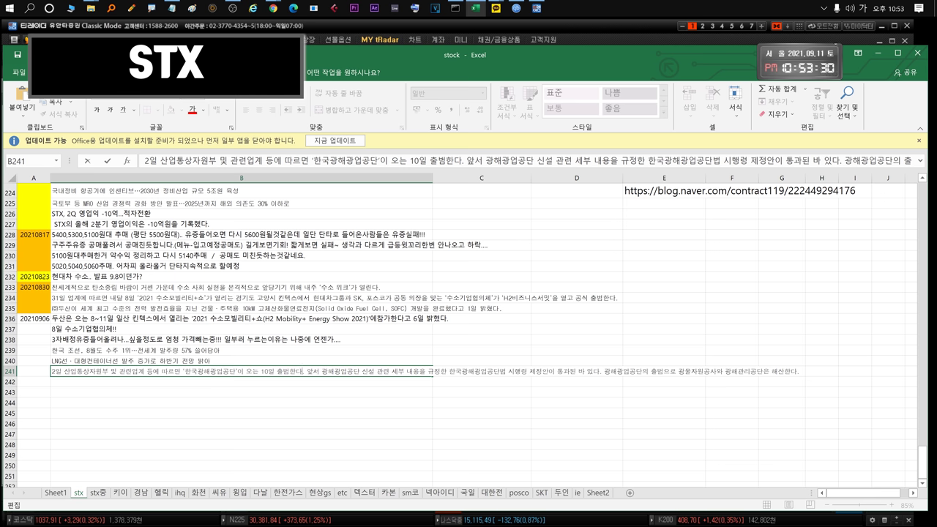
left_click_drag(352, 371, 636, 372)
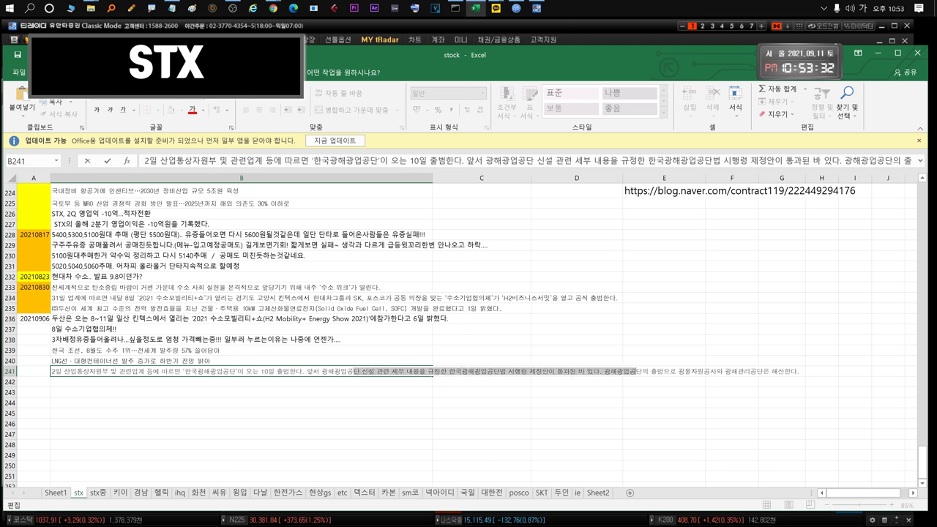
left_click_drag(435, 371, 293, 366)
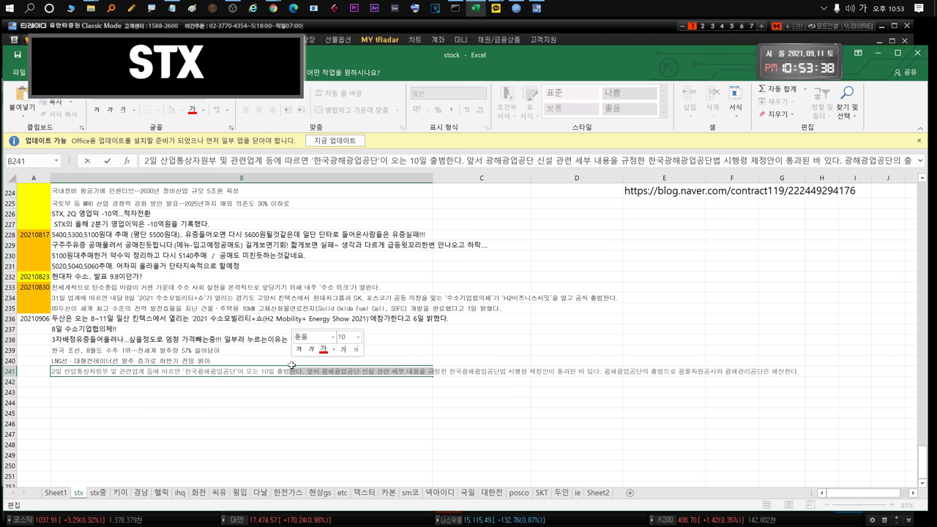
left_click_drag(309, 372, 22, 369)
key("Escape")
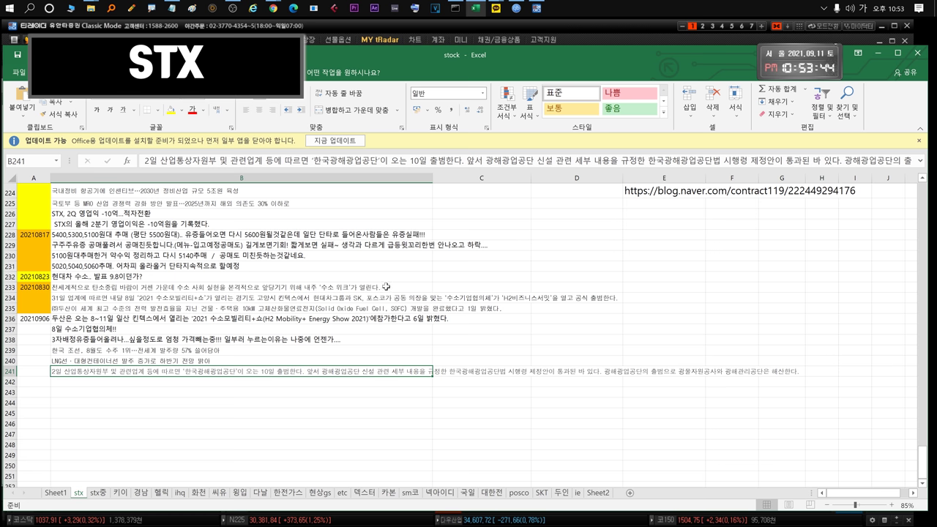
Step: Highlight the phrase in B241 about 한국광해광업공단 launching on the 10일, and leave the note unedited
double_click(290, 371)
left_click_drag(290, 372, 197, 371)
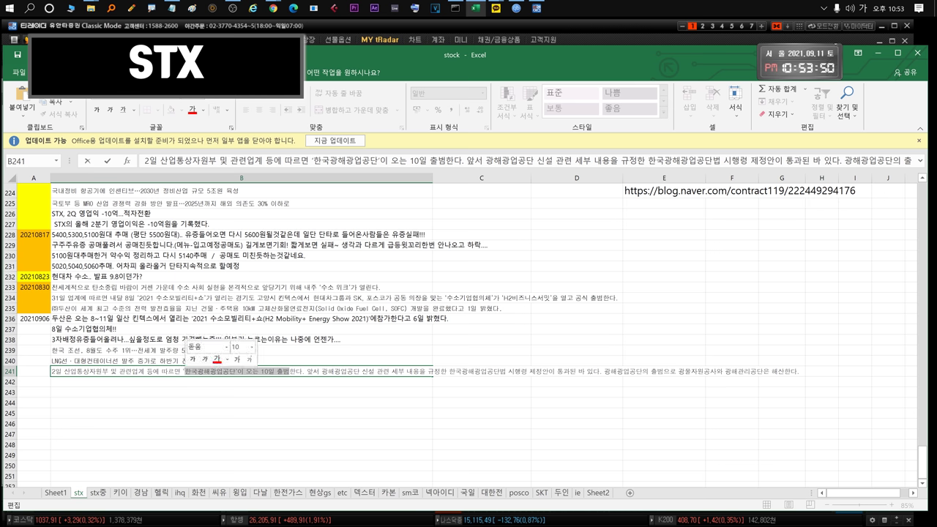
mouse_move(185, 371)
left_mouse_down()
mouse_move(773, 371)
mouse_move(192, 371)
left_mouse_up()
key("Escape")
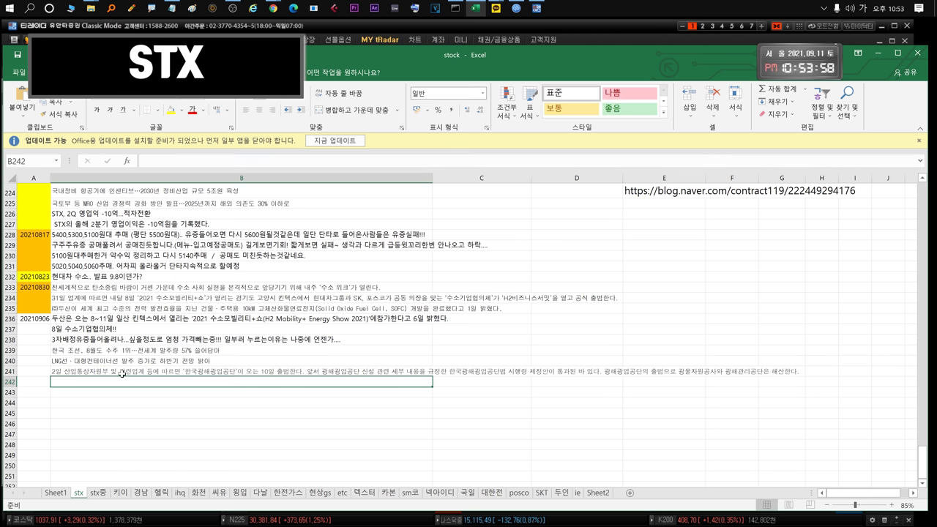
Step: Switch to 티레이더, open the STX chart from the watchlist, and examine it at the daily interval
left_click(578, 37)
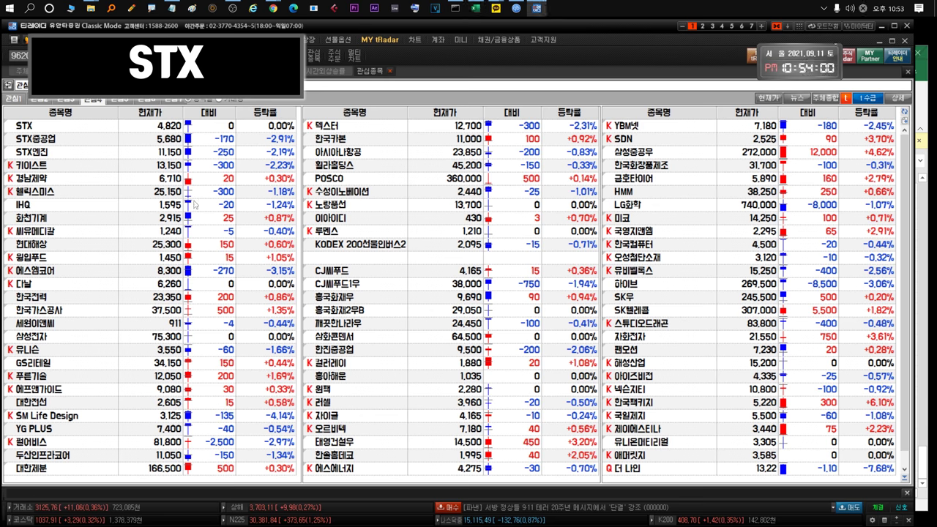
double_click(66, 130)
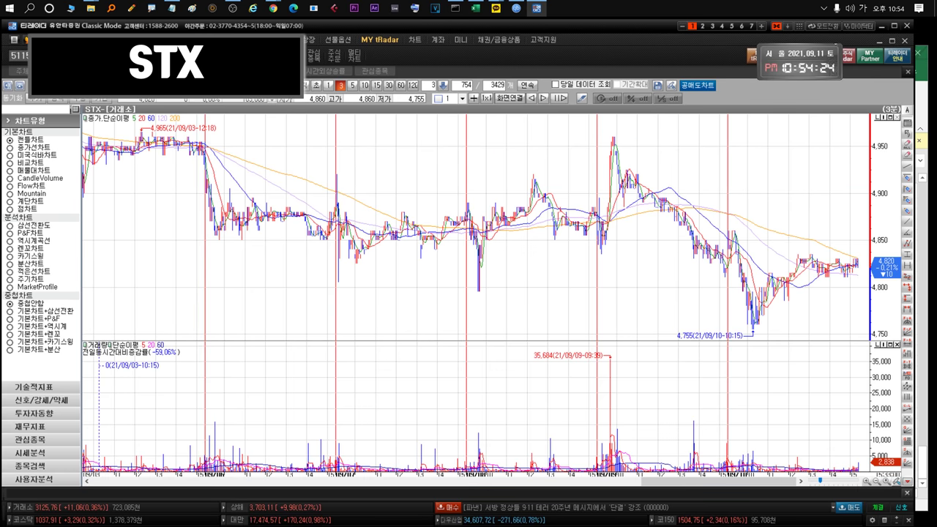
left_click(297, 85)
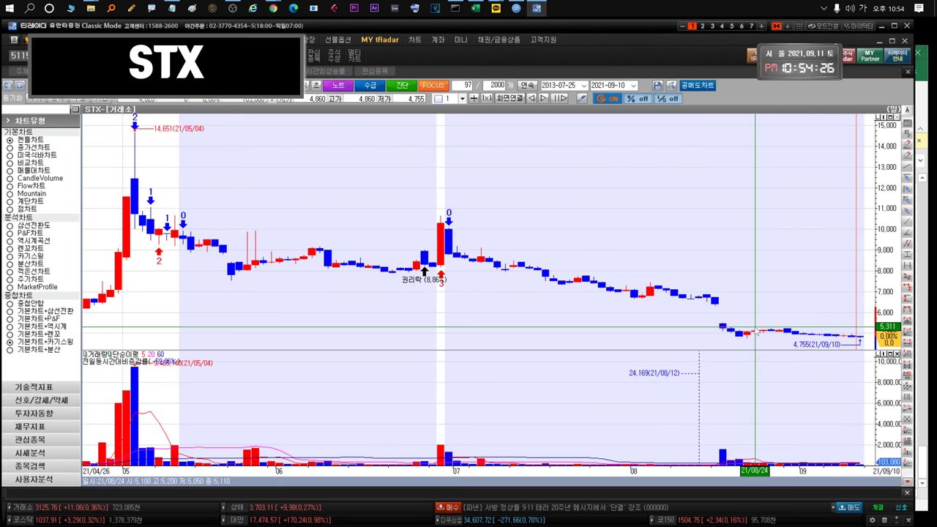
mouse_move(751, 342)
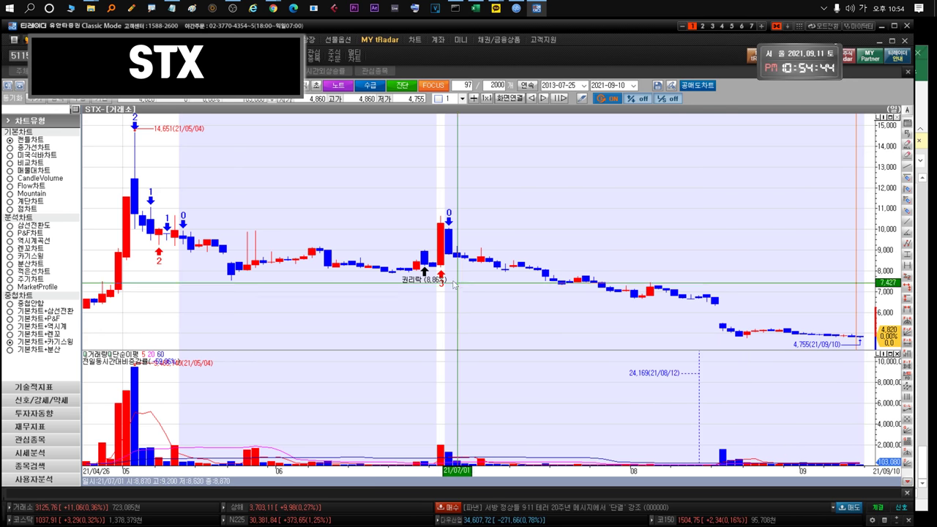
Step: Return to the watchlist and compare the price rows of STX, STX중공업 and STX엔진
key("ctrl+Tab")
left_click(60, 154)
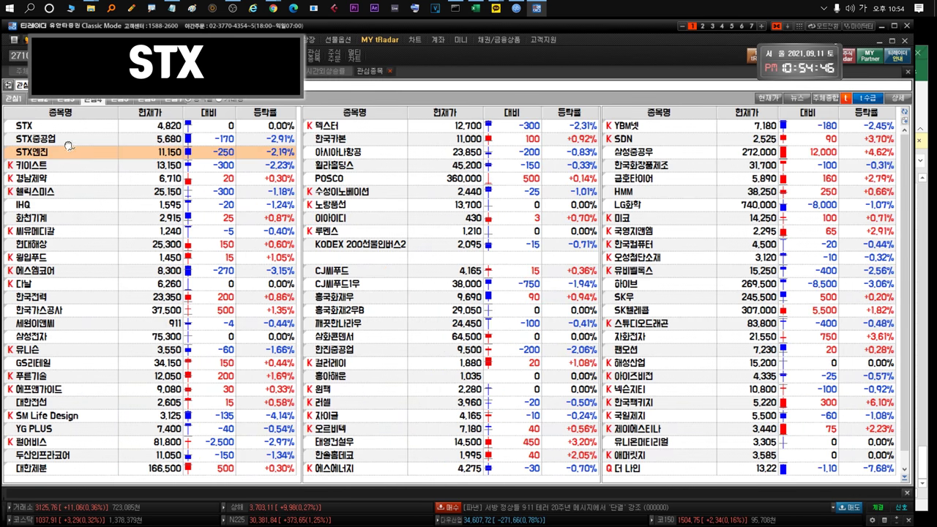
key("Up")
left_click(61, 154)
left_click(70, 139)
left_click(66, 154)
left_click(71, 140)
left_click(74, 128)
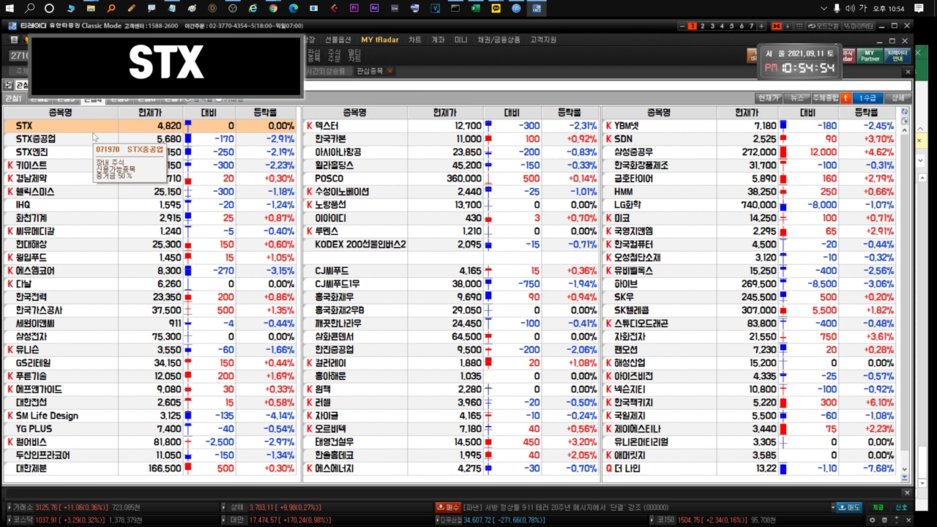
left_click(59, 142)
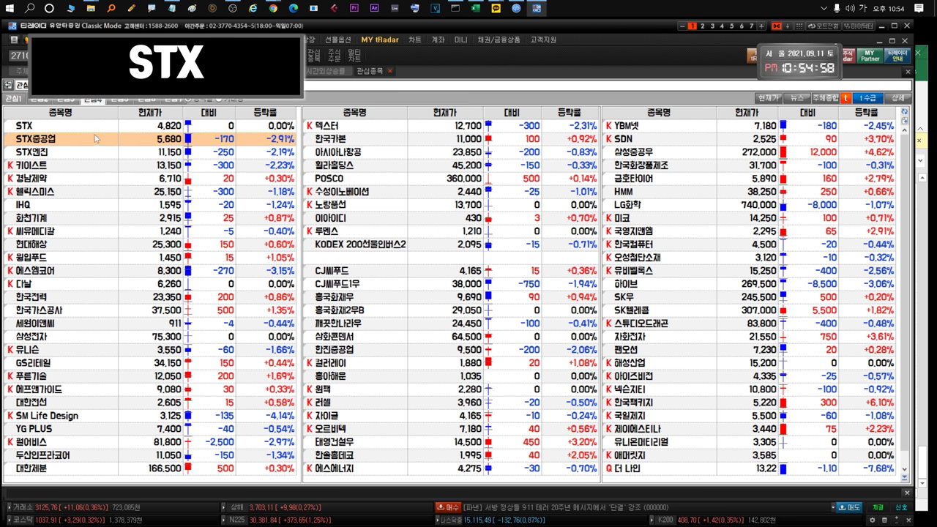
left_click(77, 154)
left_click(86, 140)
left_click(41, 130)
left_click(47, 141)
left_click(50, 153)
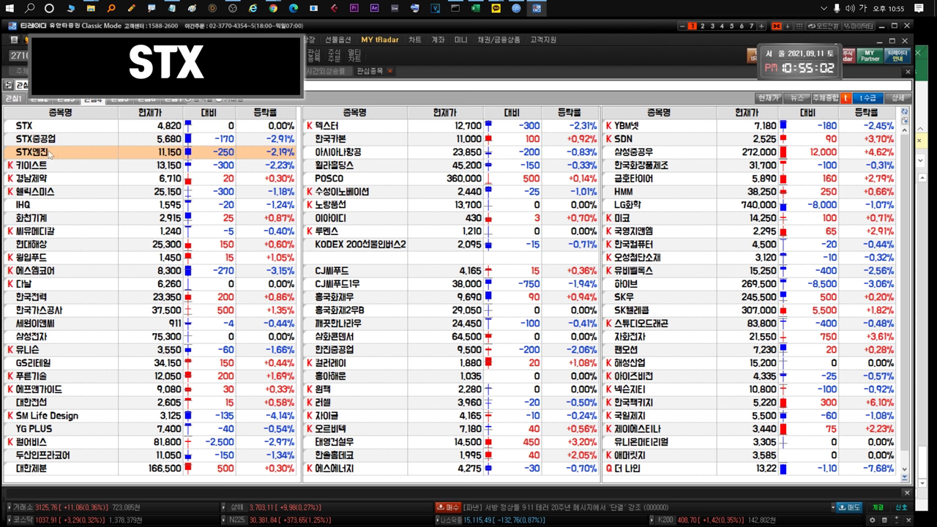
left_click(78, 129)
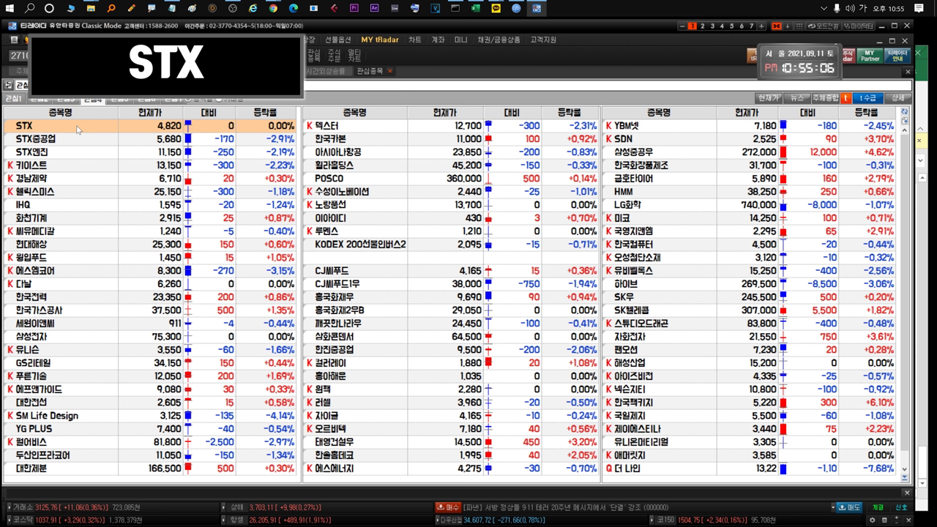
Step: Reopen the STX daily chart and compare its September 2021 price with the February 2021 low
left_click(47, 129)
key("Return")
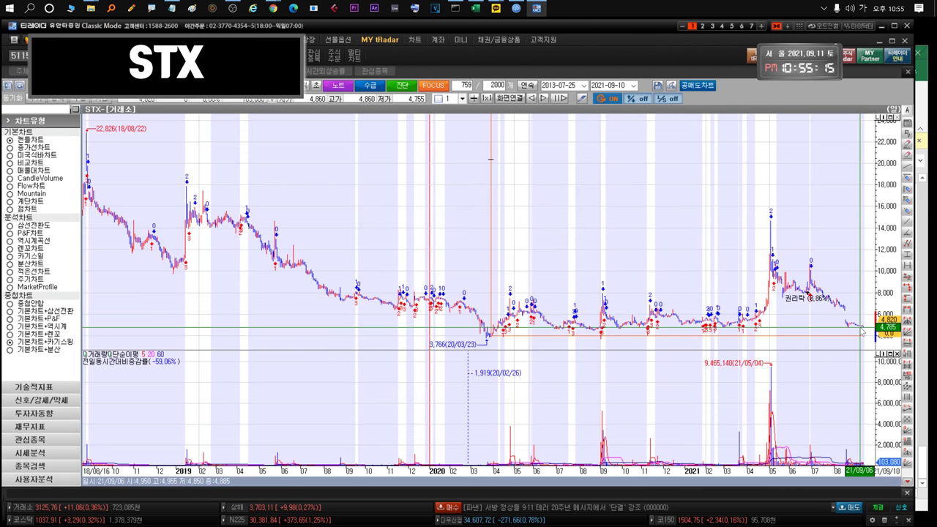
scroll(854, 330, "up", 5)
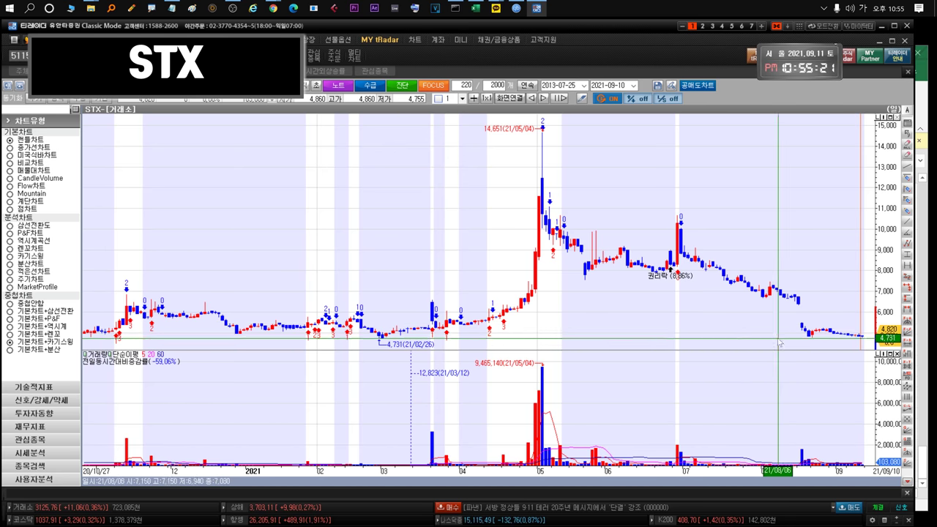
mouse_move(863, 341)
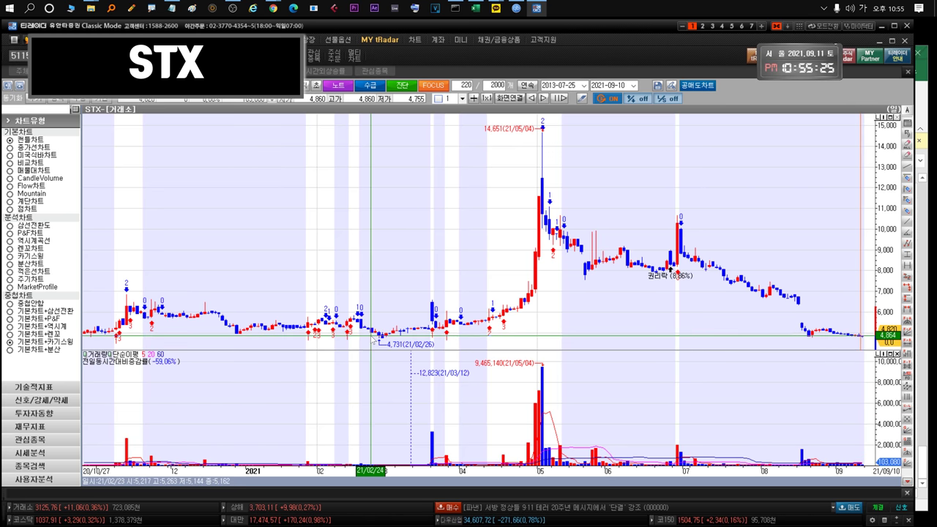
mouse_move(392, 342)
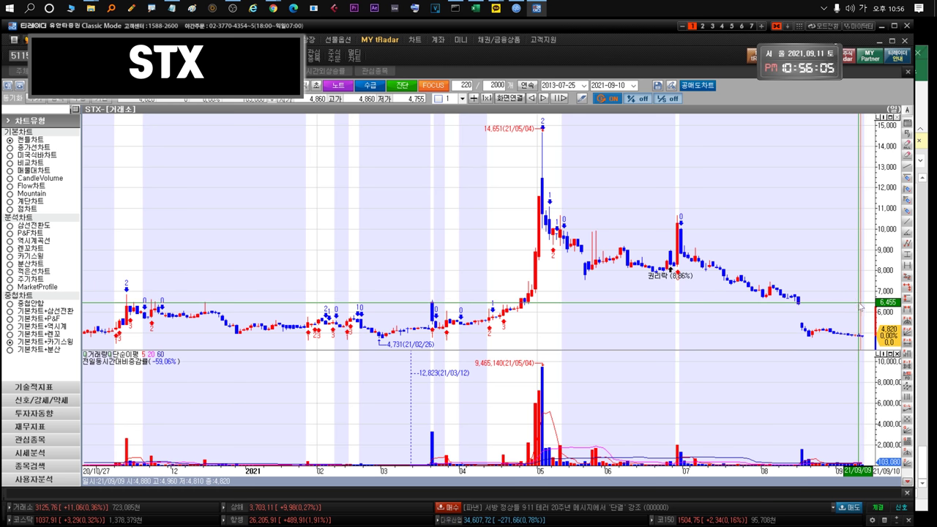
mouse_move(850, 339)
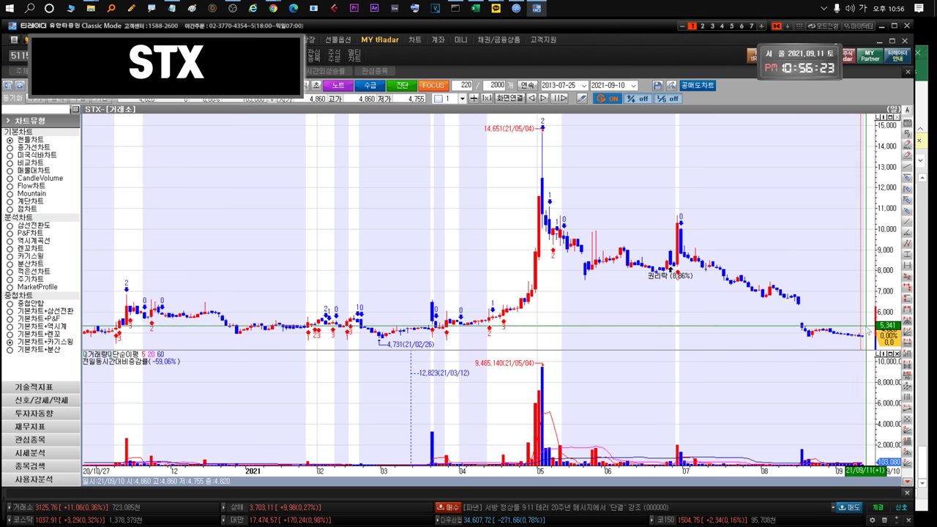
Step: Examine STX's full price history back to 2013 against its daily candles from the past year
scroll(463, 324, "down", 3)
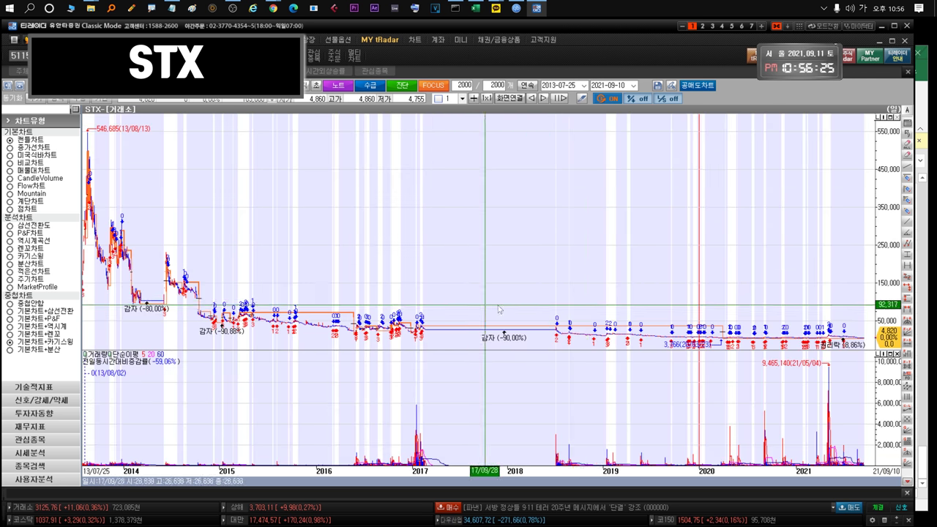
scroll(432, 334, "up", 2)
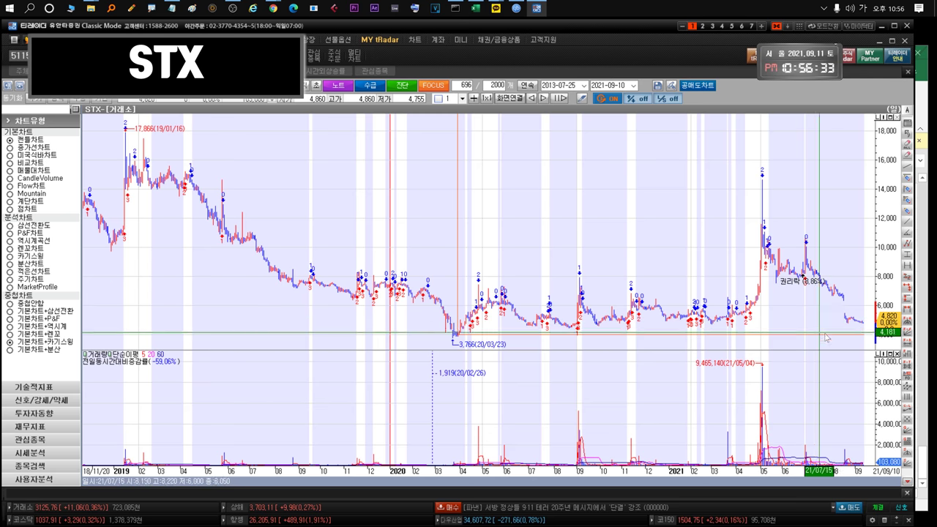
scroll(853, 326, "up", 5)
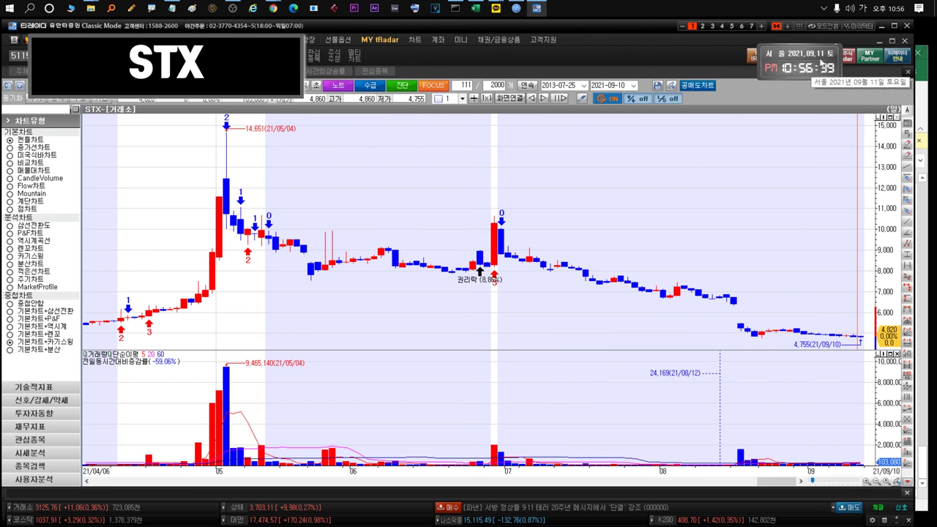
scroll(824, 183, "down", 10)
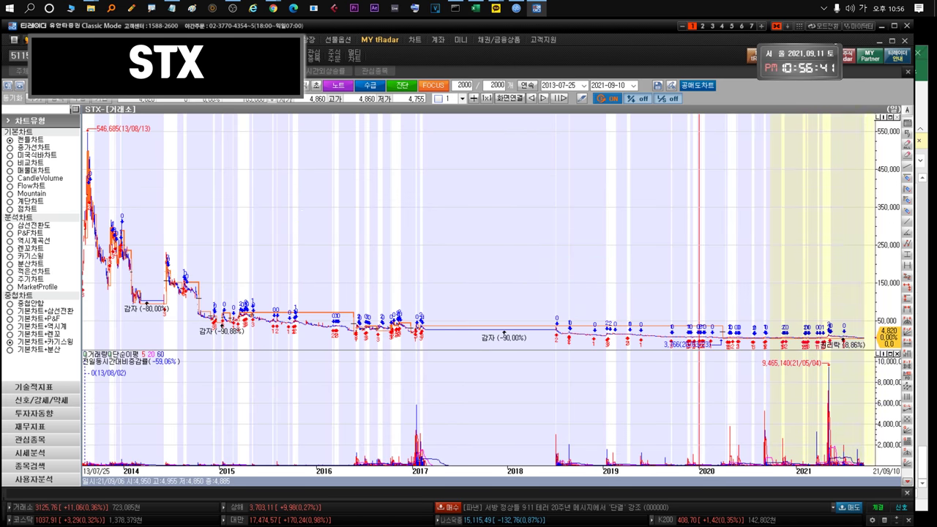
scroll(867, 319, "up", 5)
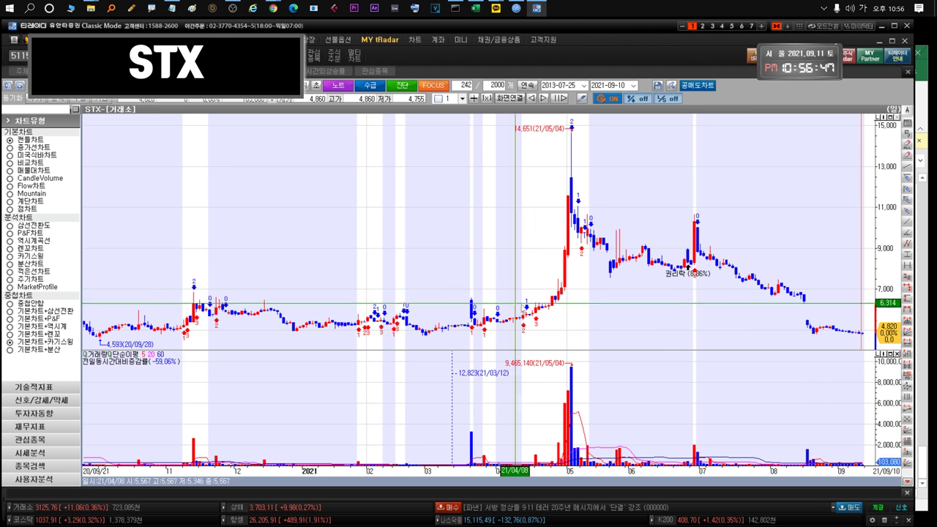
mouse_move(813, 331)
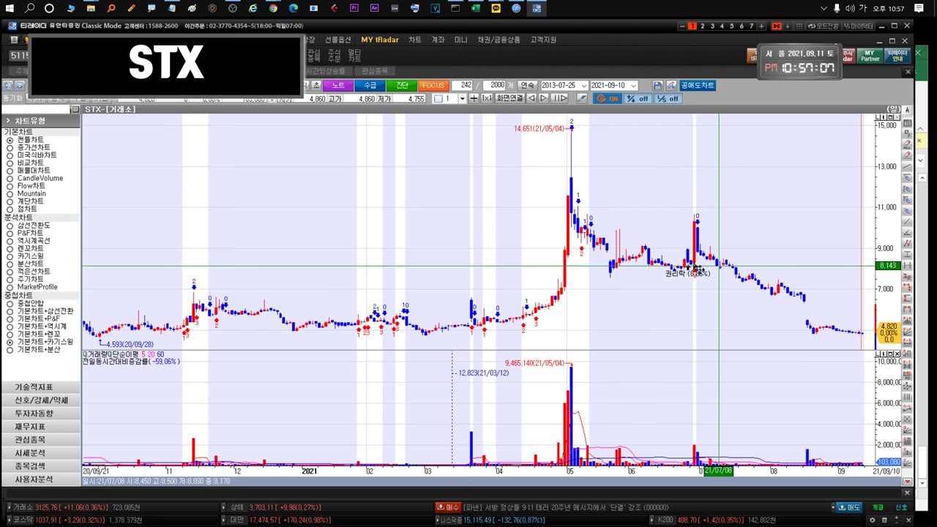
Step: Open the STX중공업 daily chart from the watchlist, check its recent price, and return to the watchlist
key("ctrl+Tab")
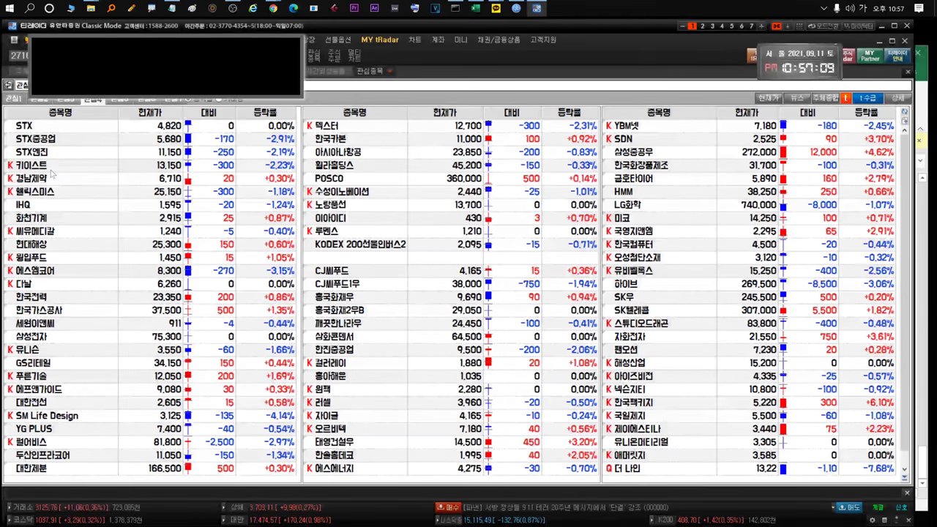
double_click(66, 139)
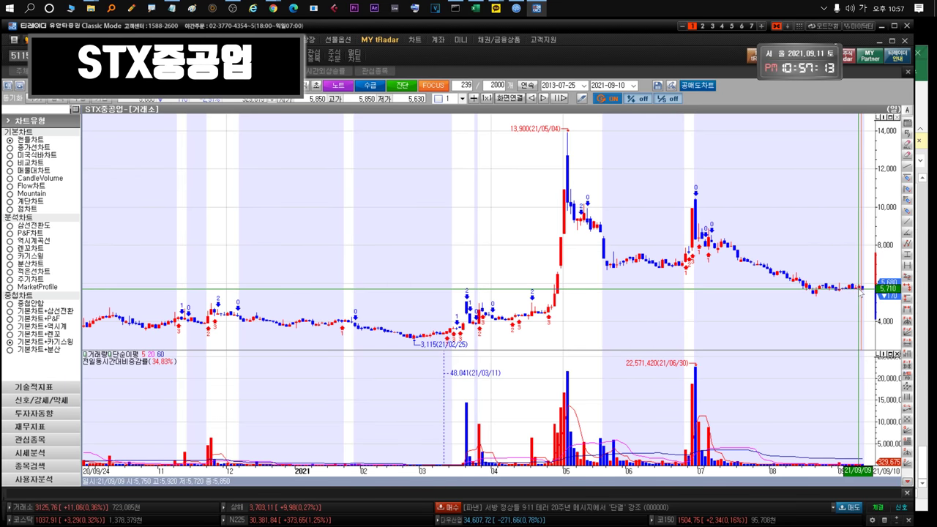
key("ctrl+Tab")
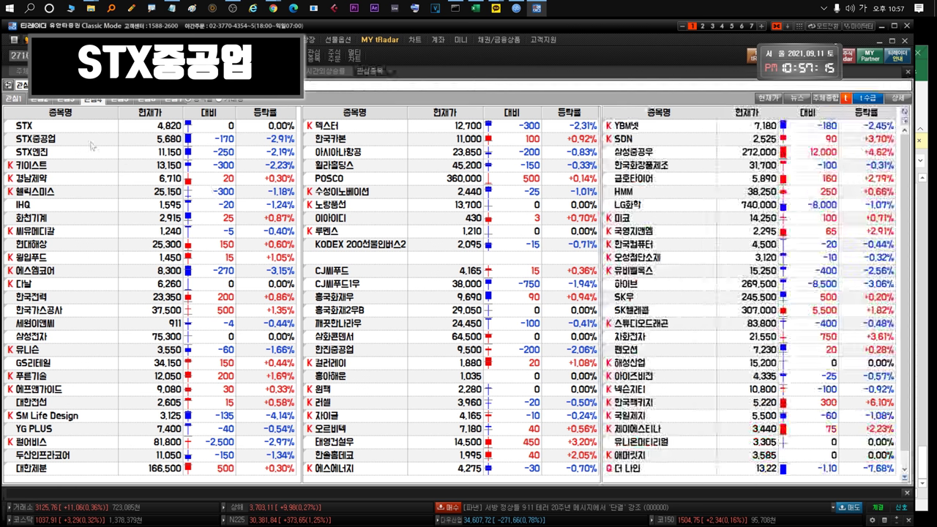
Step: Check the STX중공업 row in the watchlist against its neighbours STX엔진 and STX
left_click(52, 138)
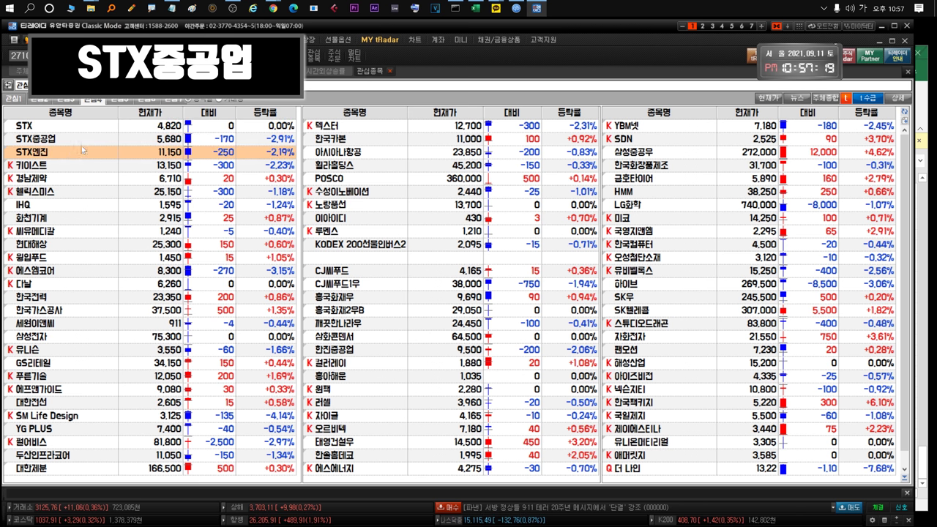
left_click(85, 128)
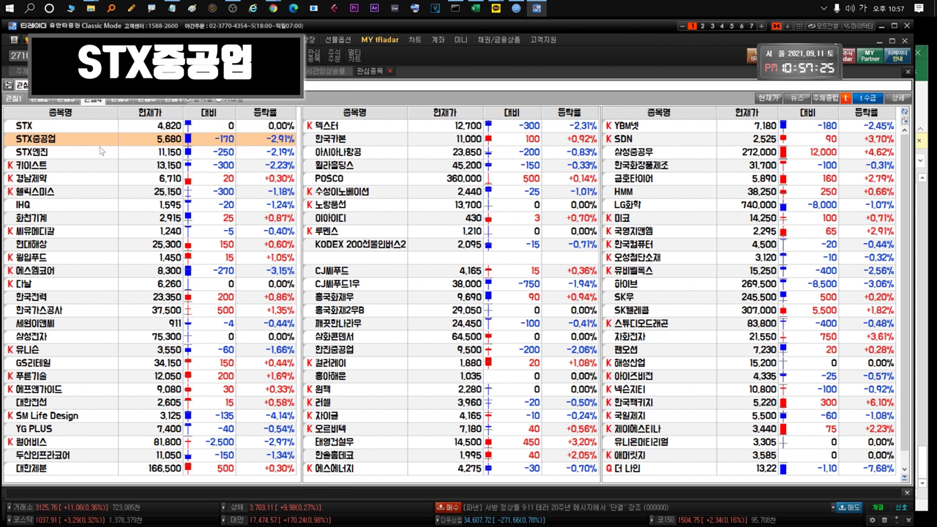
left_click(101, 139)
left_click(102, 127)
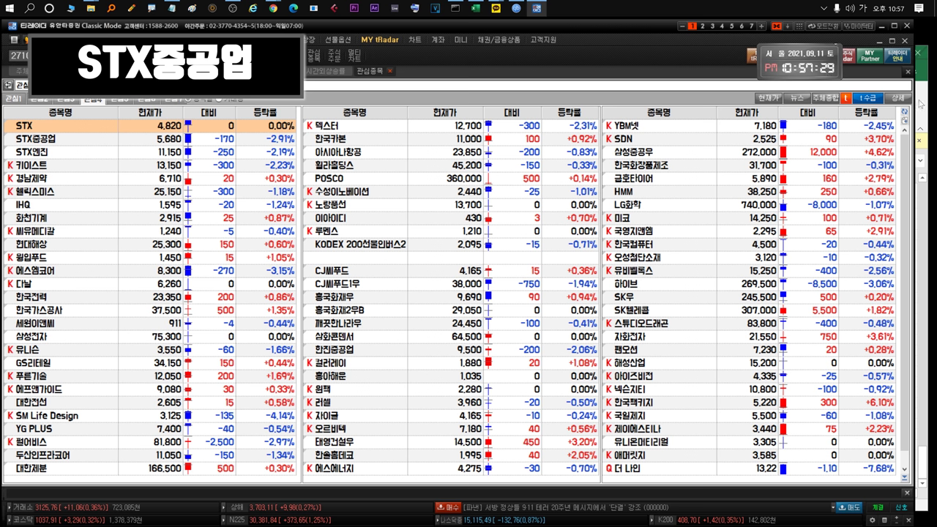
Step: Open the STX중공업 daily chart, switch to the Excel stock workbook and read the first 20210906 note on the stx중 sheet, about Doosan's 10kW SOFC
double_click(53, 138)
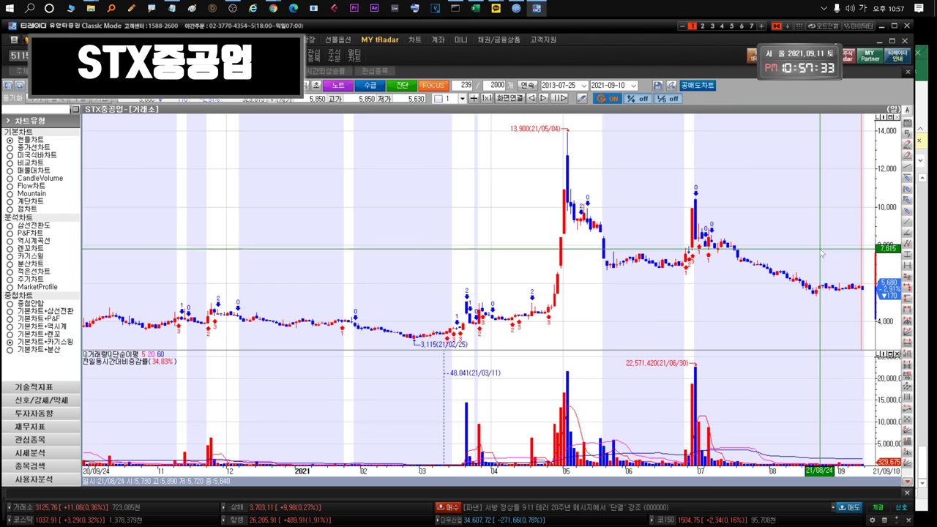
key("alt+Tab")
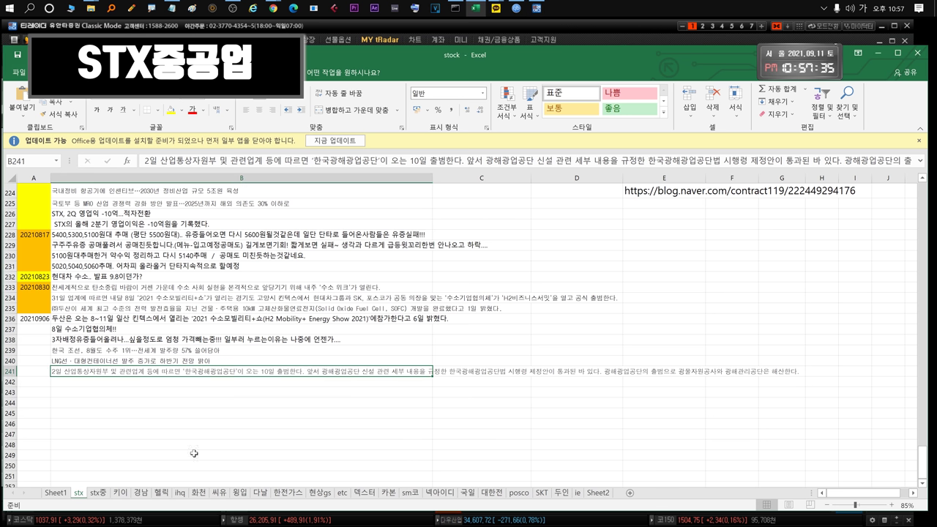
left_click(98, 493)
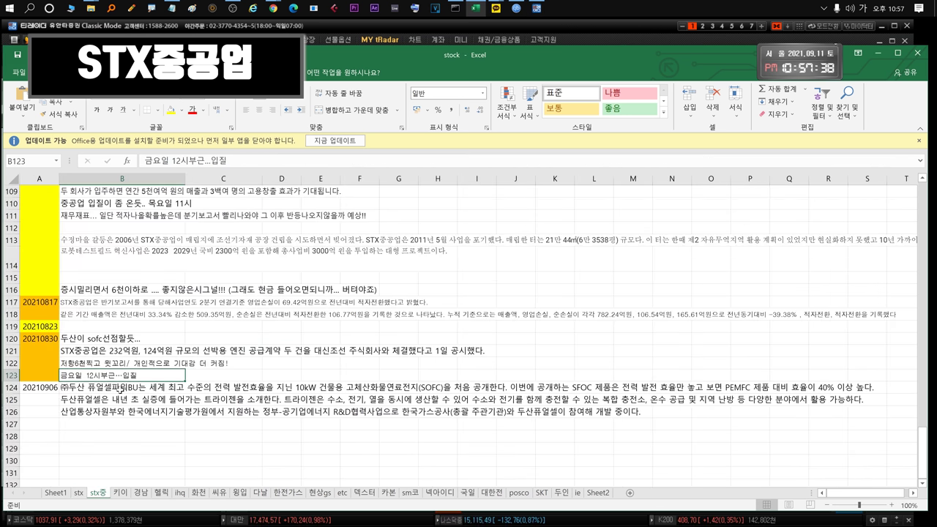
left_click(117, 387)
double_click(81, 386)
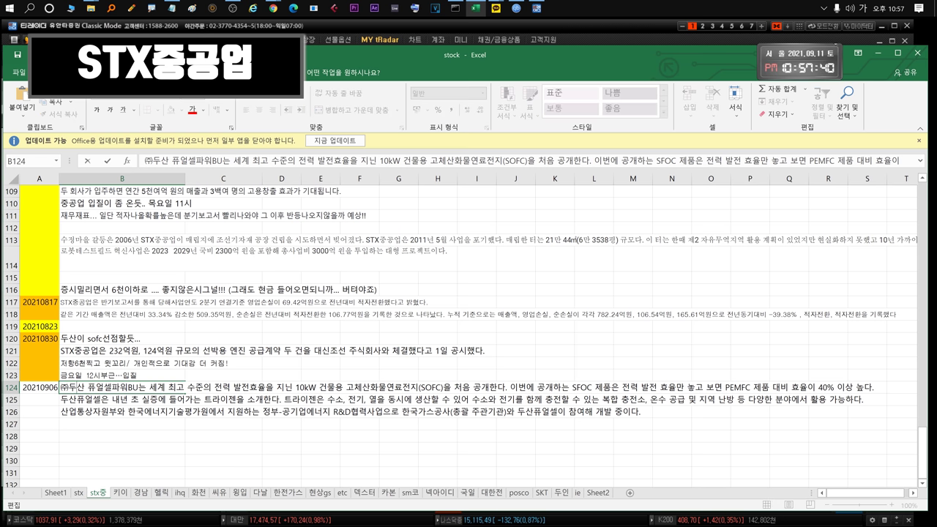
left_click_drag(283, 387, 782, 387)
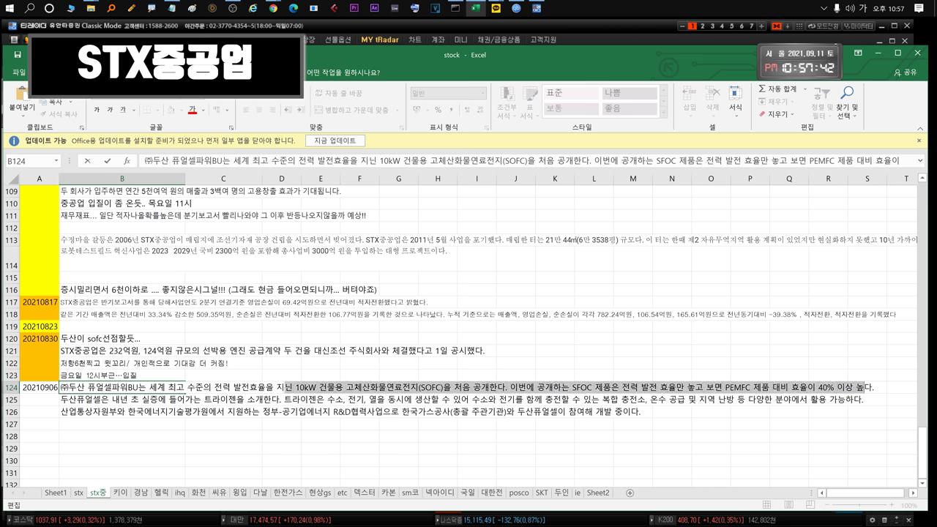
left_click(212, 386)
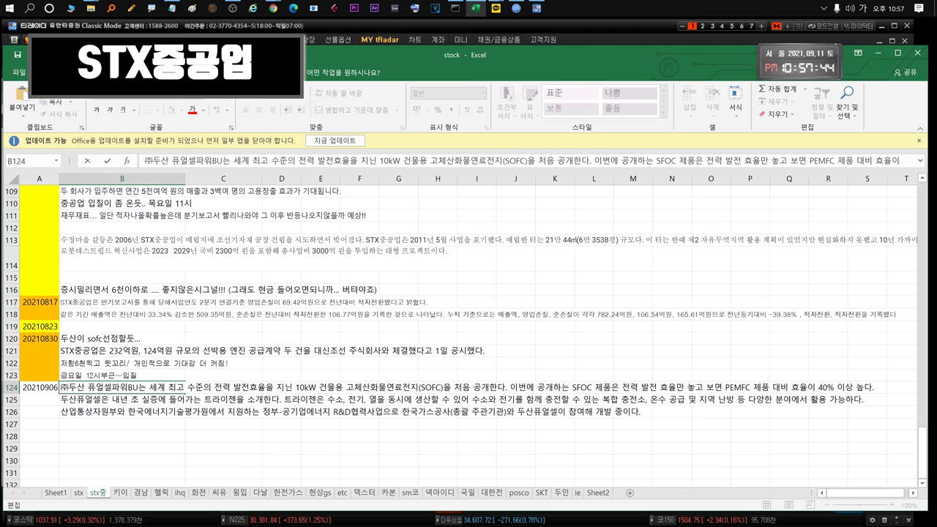
Step: Read the remaining 20210906 notes on the stx중 sheet, in rows 125 and 126, about 두산퓨얼셀's 트라이젠
left_click(69, 400)
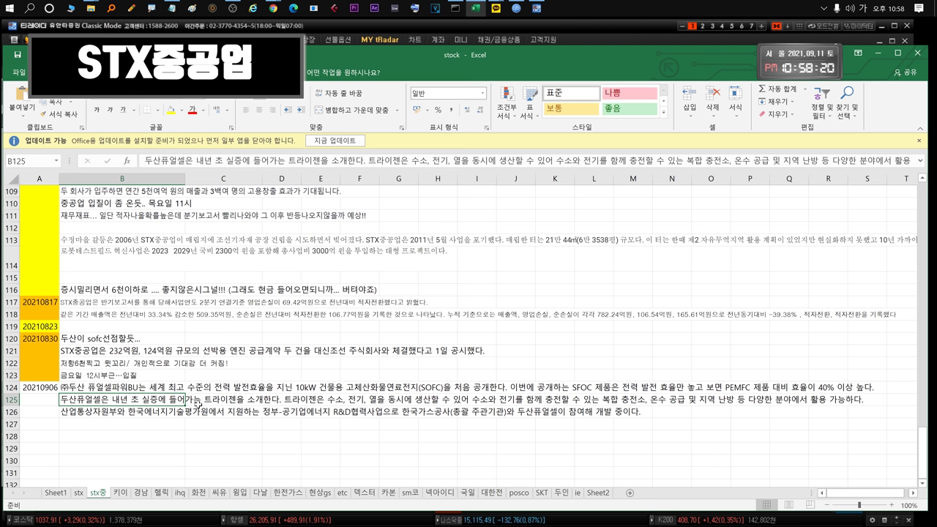
left_click(139, 412)
left_click_drag(147, 400, 527, 413)
Step: Return to the STX중공업 daily chart and compare the 2021/08/23 low with the September candles in a close-up of recent weeks
key("alt+Tab")
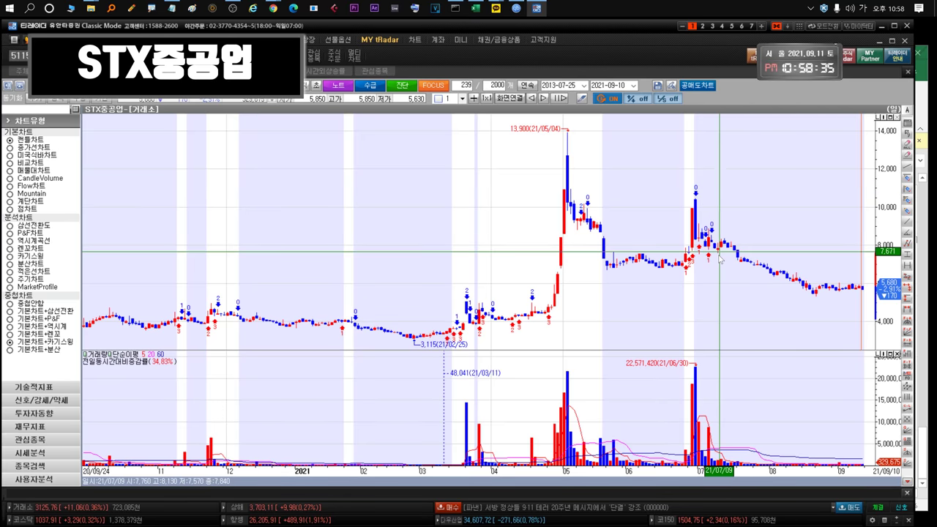
mouse_move(865, 294)
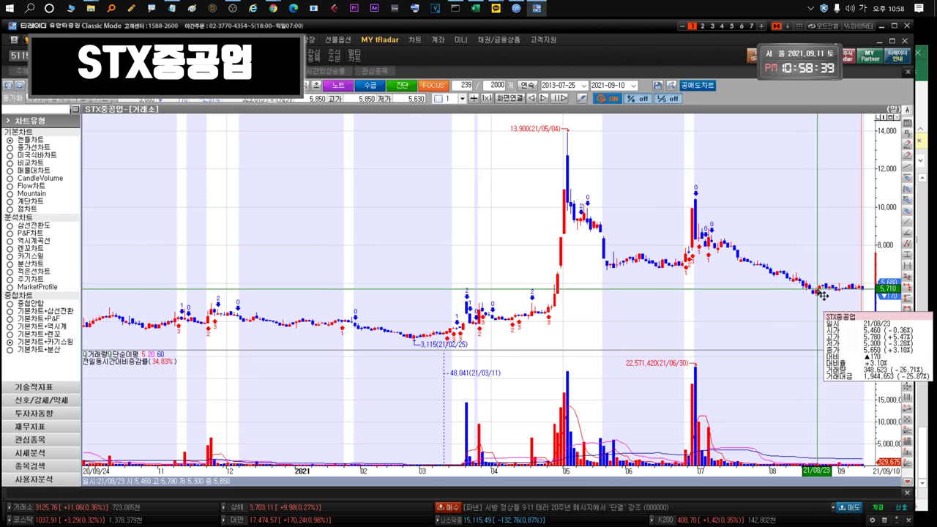
mouse_move(821, 299)
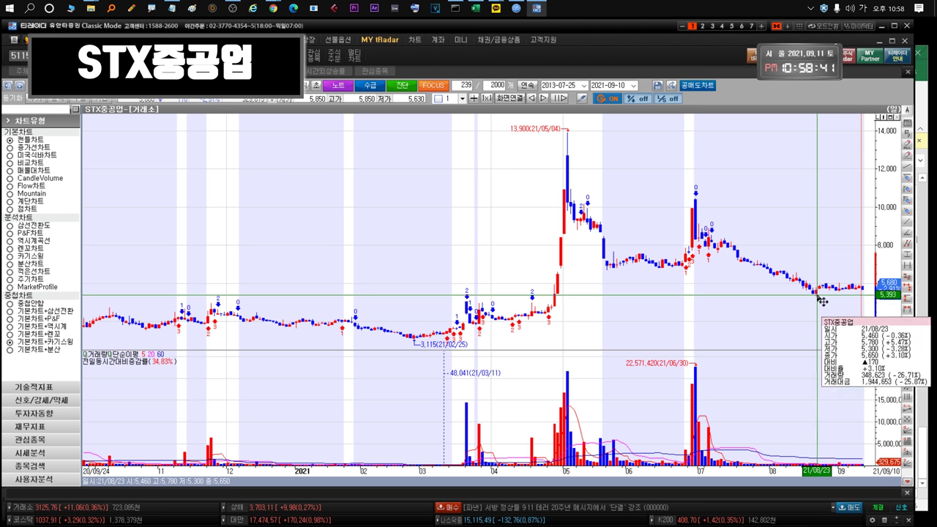
left_click_drag(866, 293, 760, 296)
mouse_move(788, 281)
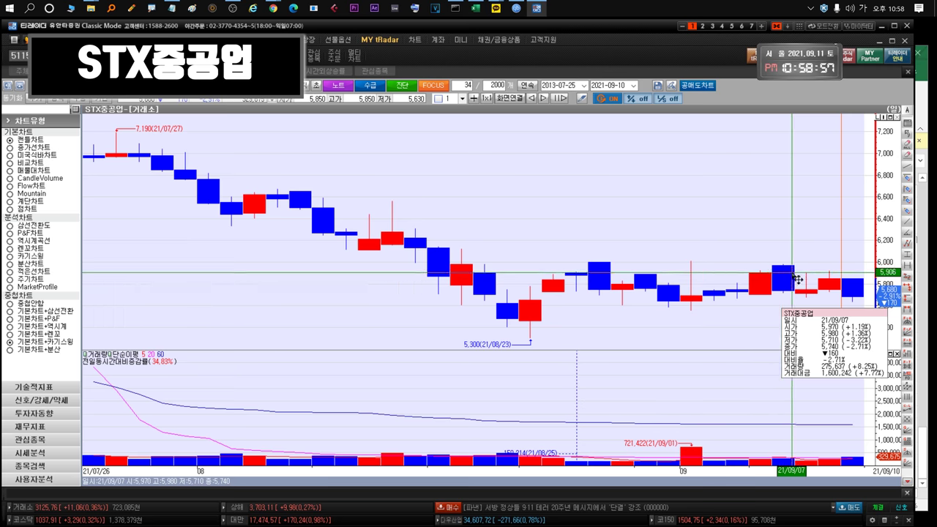
mouse_move(855, 293)
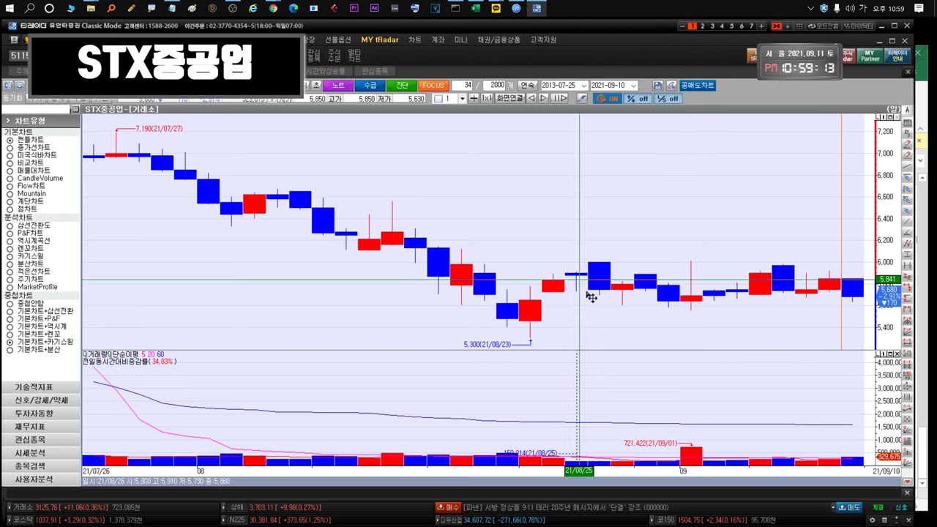
Step: Compare STX중공업's current price with its 2020 levels over a longer chart period and return to the watchlist
scroll(777, 238, "down", 5)
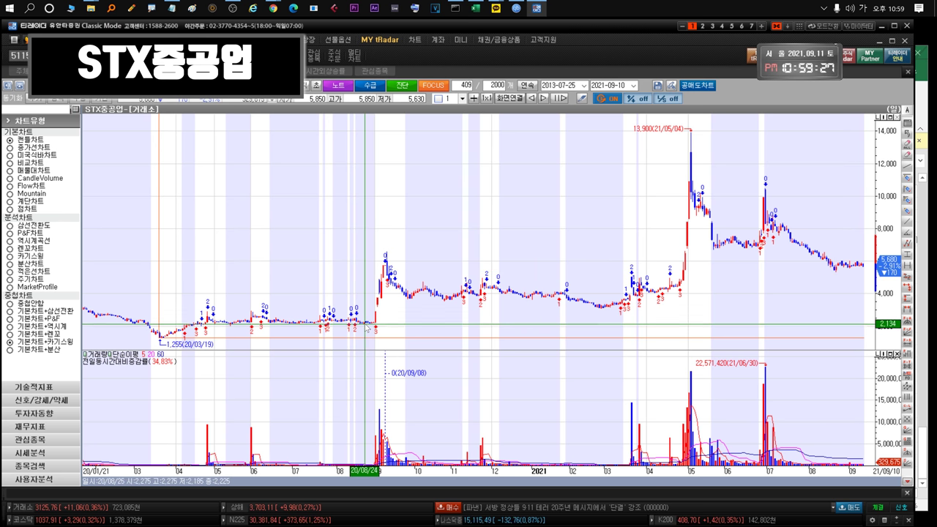
mouse_move(363, 327)
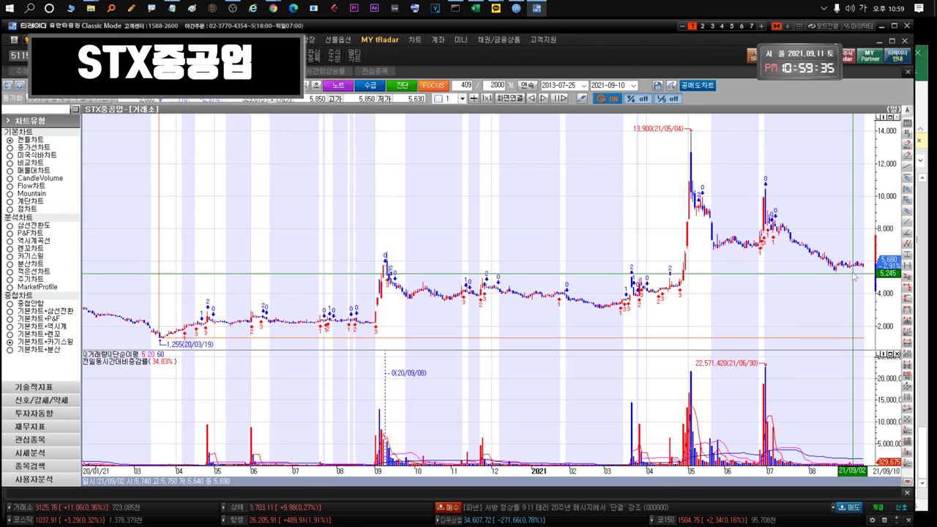
scroll(850, 282, "down", 10)
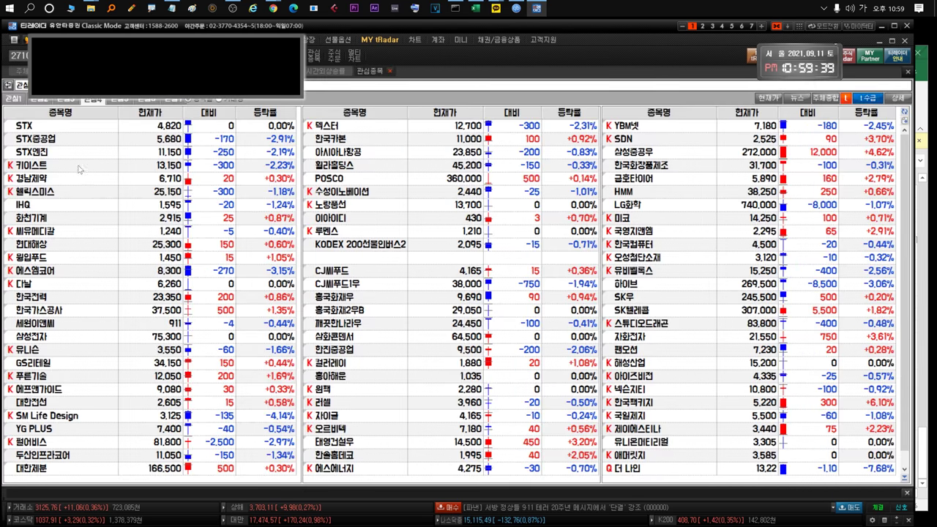
Step: Open the STX엔진 daily chart from the watchlist, check roughly its past year, and return to its row in the watchlist
left_click(69, 152)
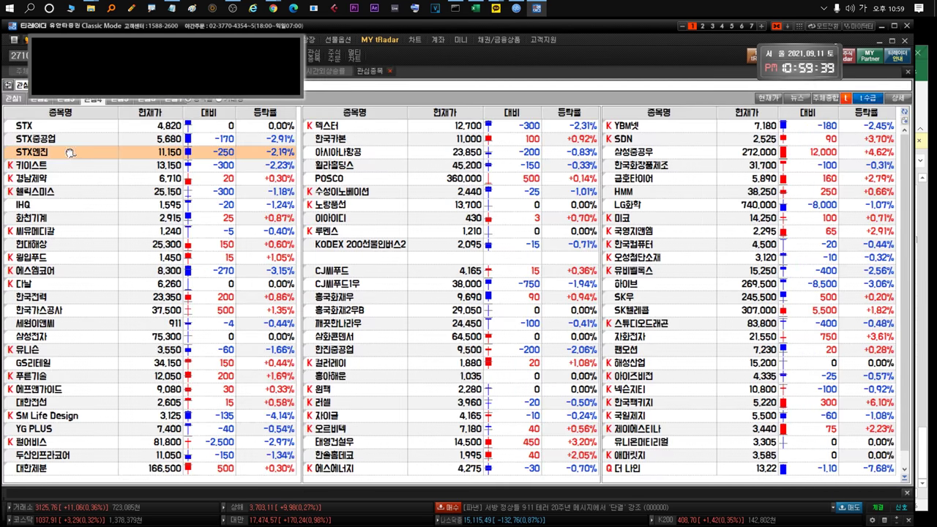
double_click(70, 153)
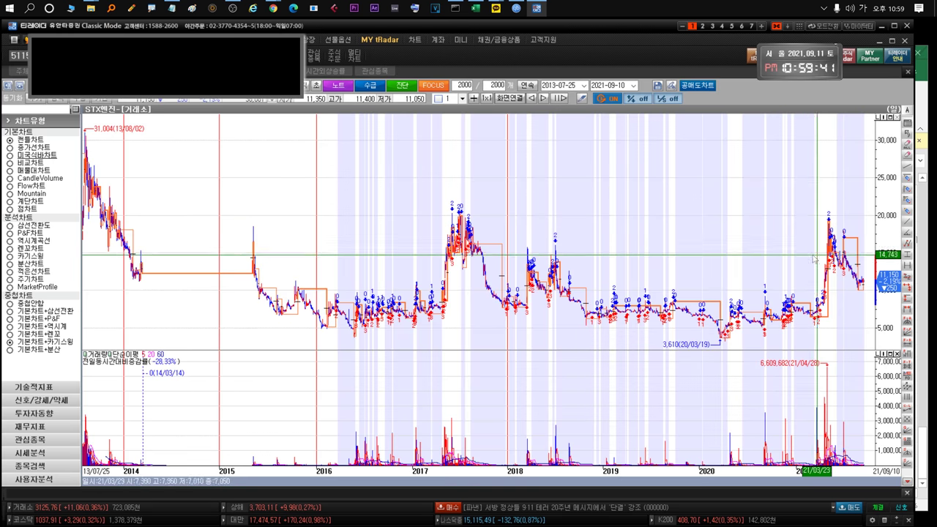
scroll(853, 269, "up", 10)
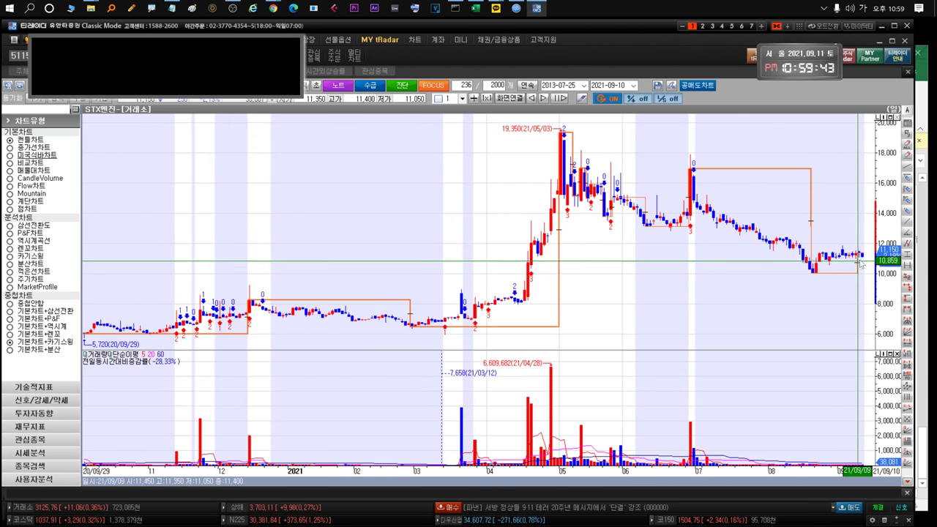
double_click(286, 243)
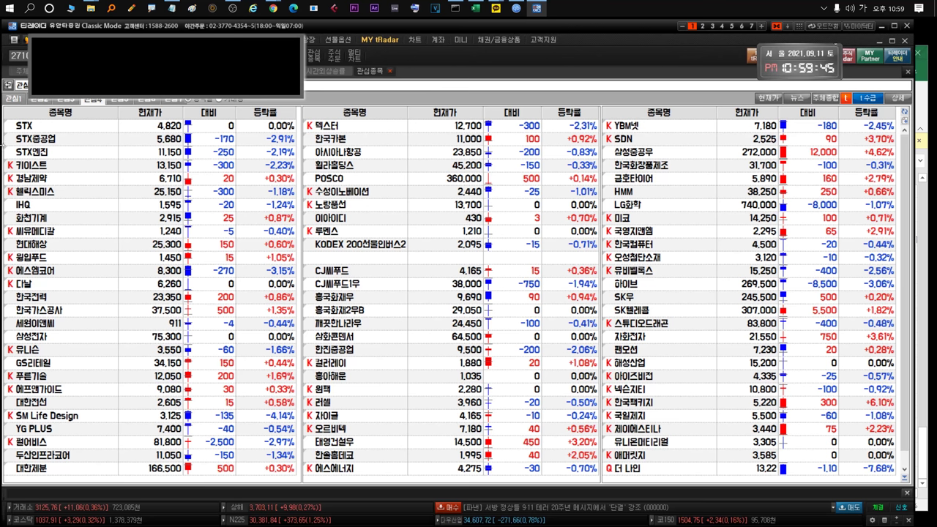
left_click(282, 152)
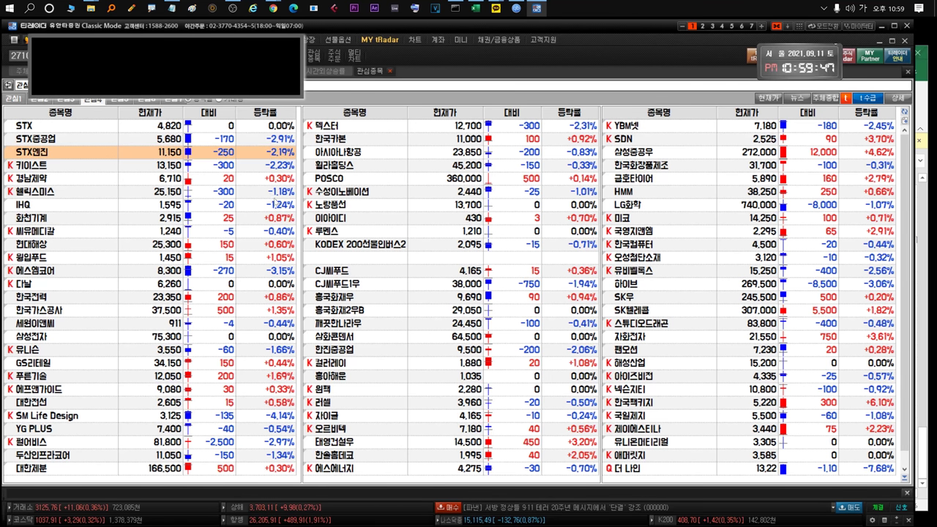
left_click(65, 167)
left_click(72, 154)
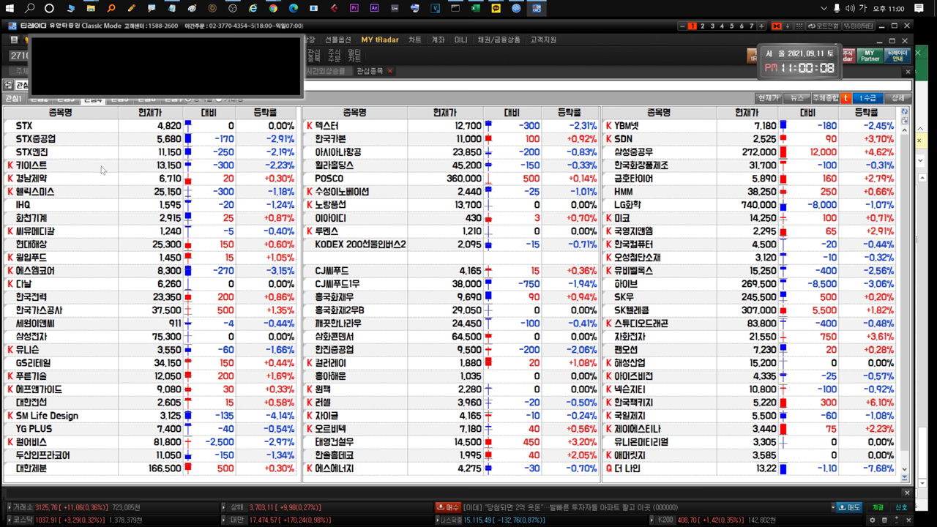
Step: Open the 키이스트 daily chart, examine its history back to 2013 and its swings since 2018, and return to the watchlist
left_click(152, 165)
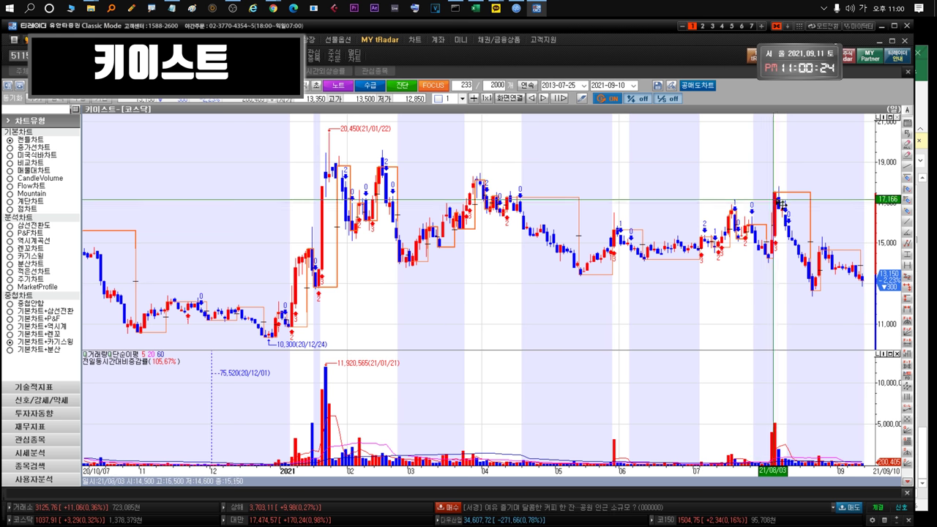
scroll(806, 234, "down", 10)
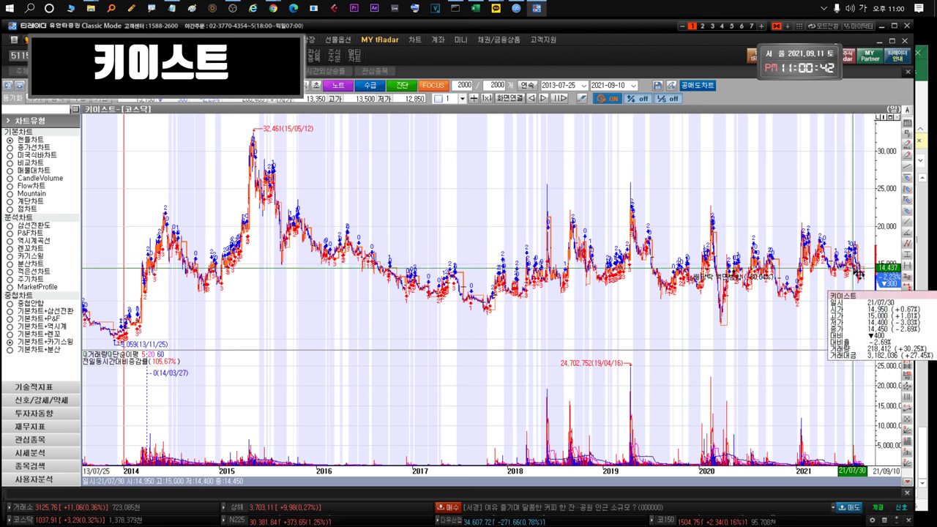
left_click_drag(862, 231, 526, 224)
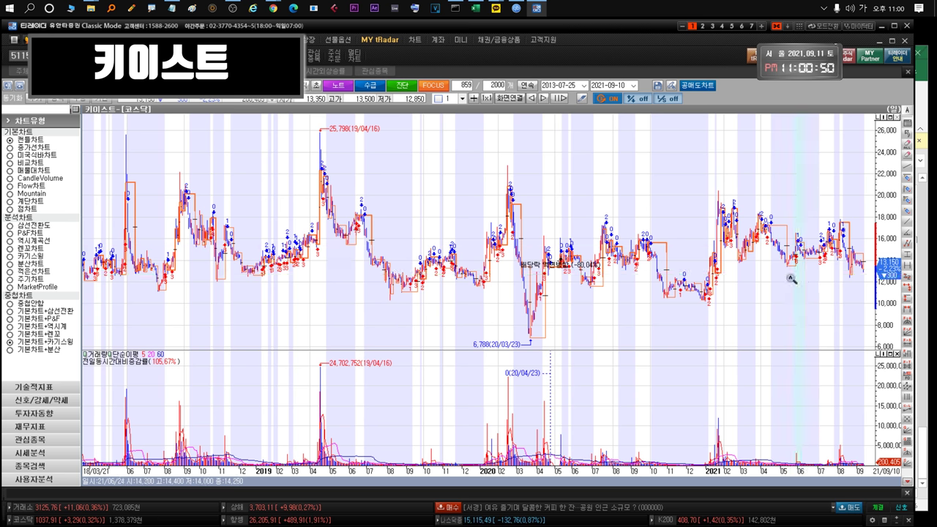
scroll(791, 272, "down", 5)
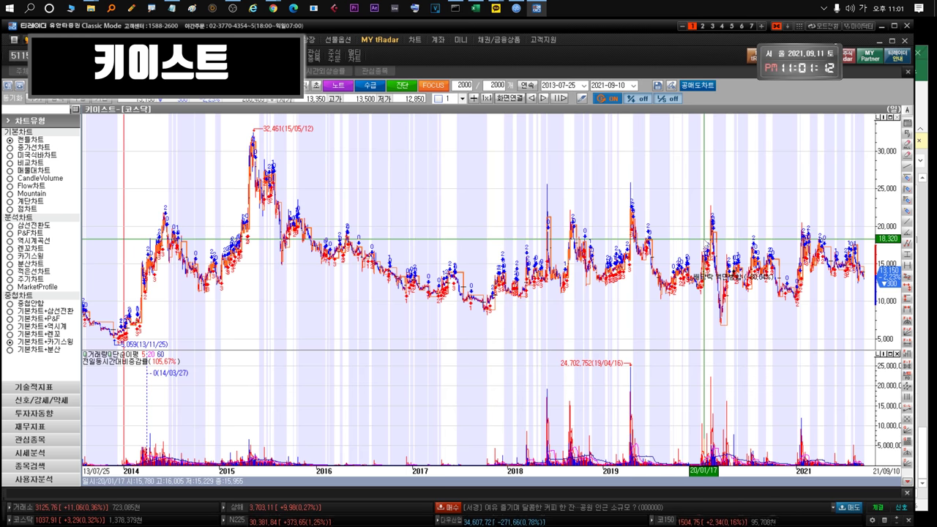
key("ctrl+Tab")
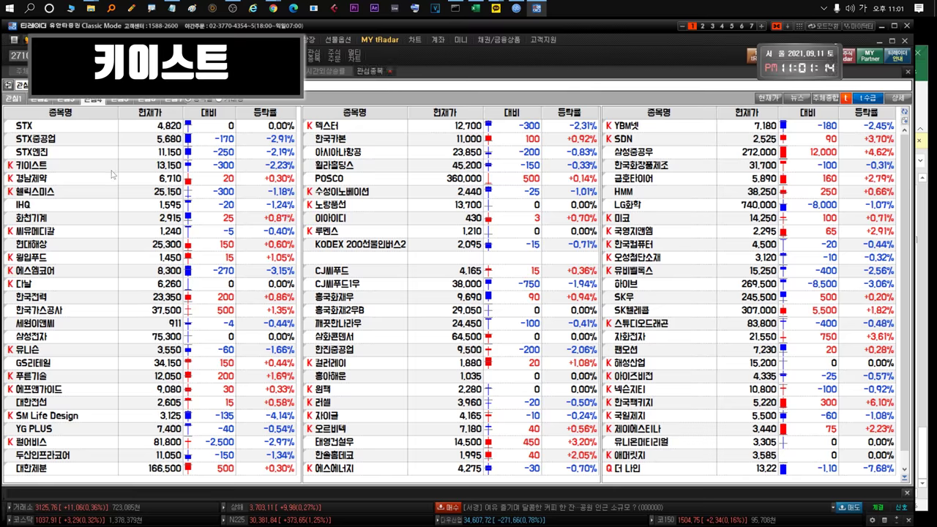
Step: Switch to the Excel stock workbook and read the 20210906 note about an actor's exclusive contract on the 키이 sheet
key("alt+Tab")
left_click(221, 436)
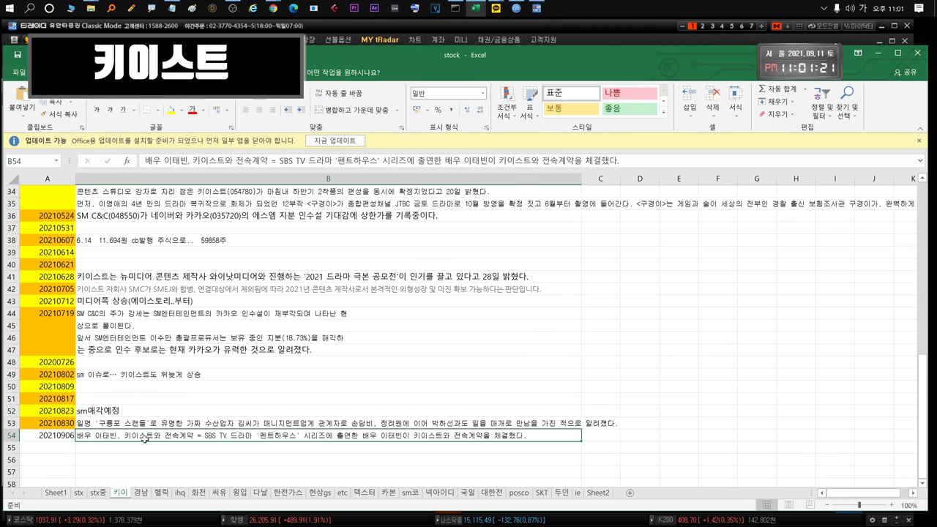
double_click(115, 436)
left_click_drag(115, 436, 528, 435)
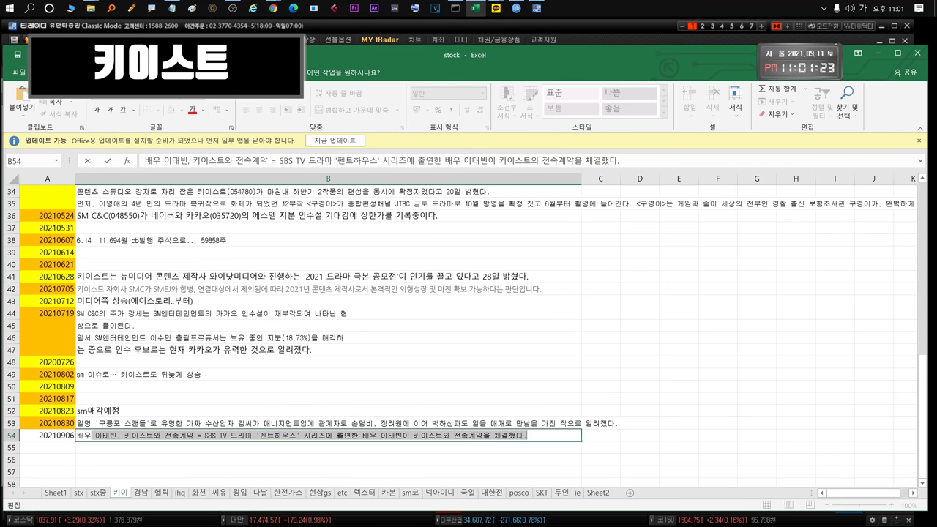
key("Escape")
left_click(184, 469)
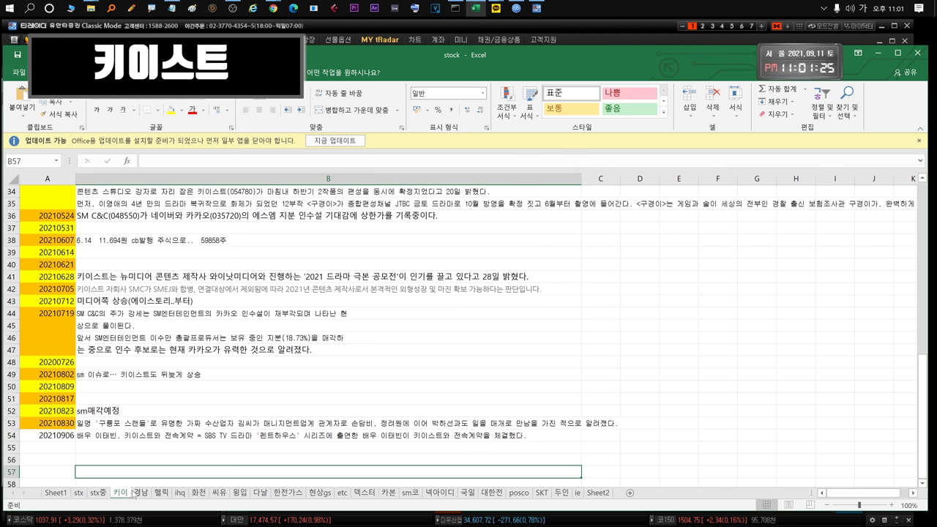
Step: Open the 경남 sheet, check the 경남제약 daily chart from late 2019 onward, and return to the workbook
left_click(139, 493)
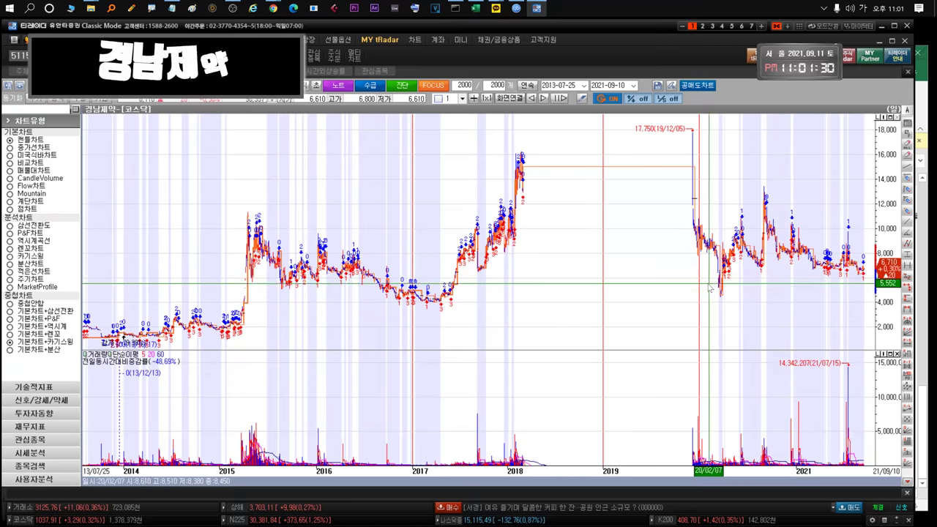
scroll(709, 288, "up", 5)
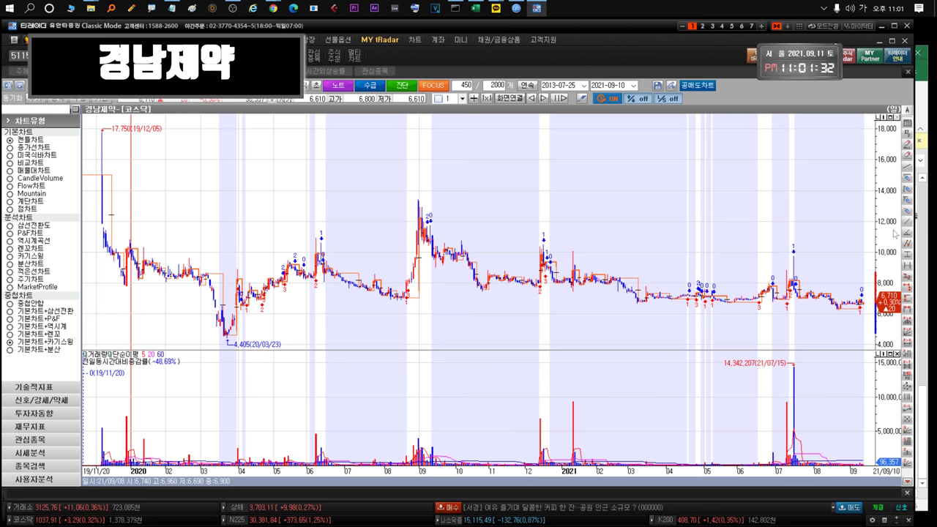
key("alt+Tab")
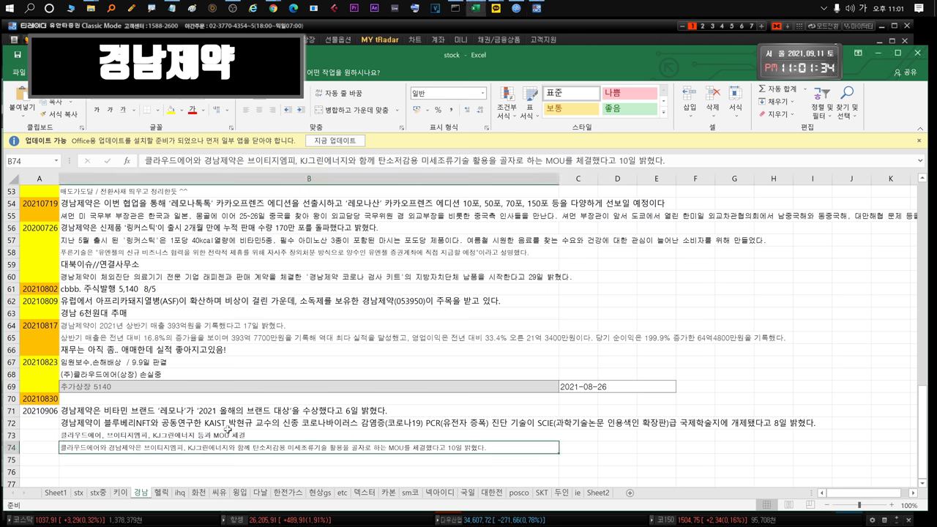
Step: Read the 20210906 notes in rows 71 and 72 of the 경남 sheet about the 레모나 brand award and the PCR diagnostic technology paper
left_click(129, 423)
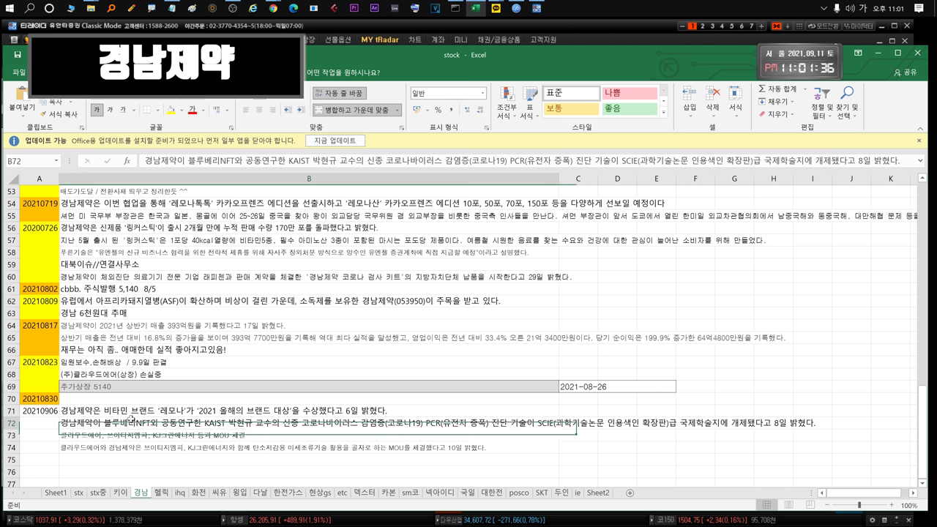
left_click(139, 412)
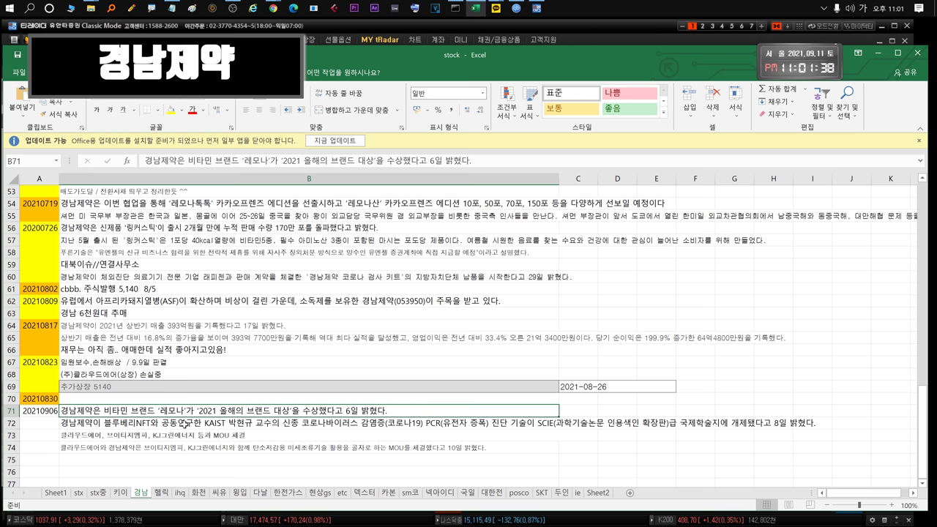
left_click(154, 423)
scroll(197, 423, "down", 1)
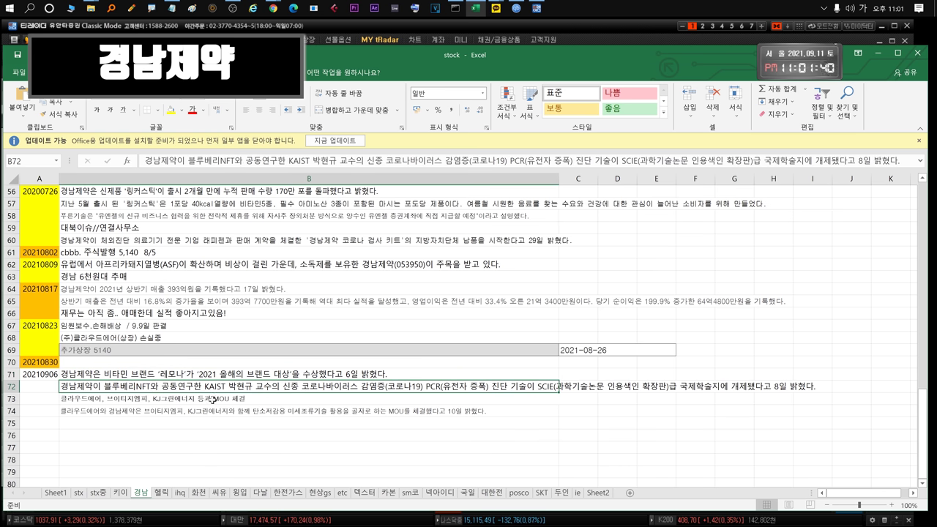
double_click(153, 388)
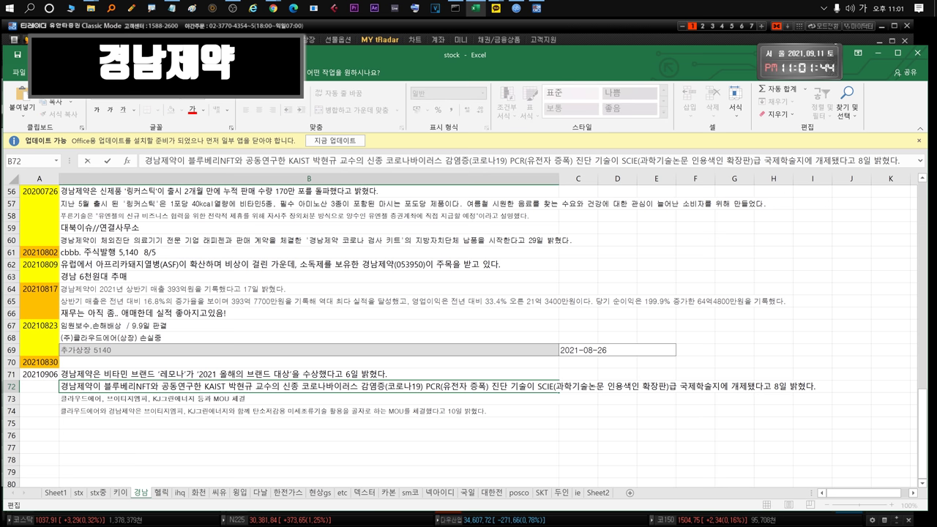
left_click_drag(350, 386, 729, 386)
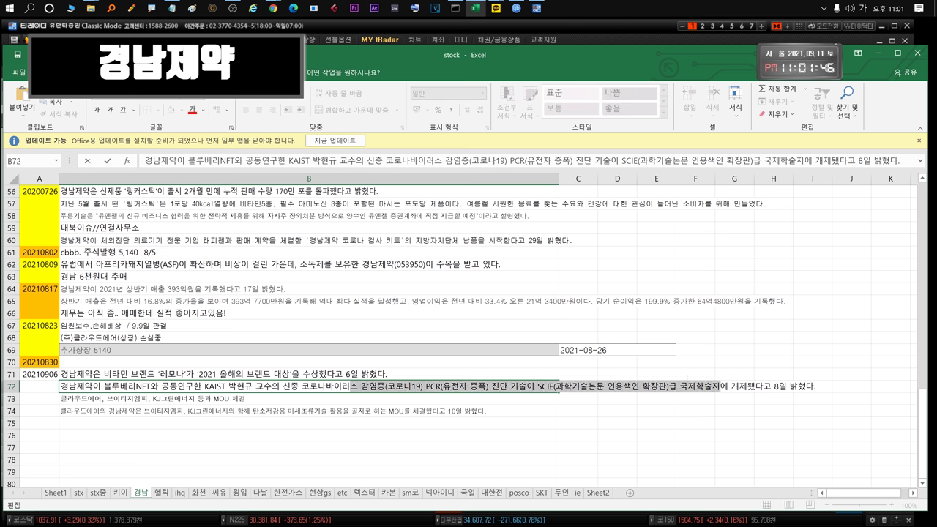
key("Return")
Step: Read the MOU notes with 클라우드에어, 브이티지엠피 and KJ그린에너지 in rows 73 and 74, including the carbon-reducing microalgae technology
left_click(57, 398)
left_click(99, 397)
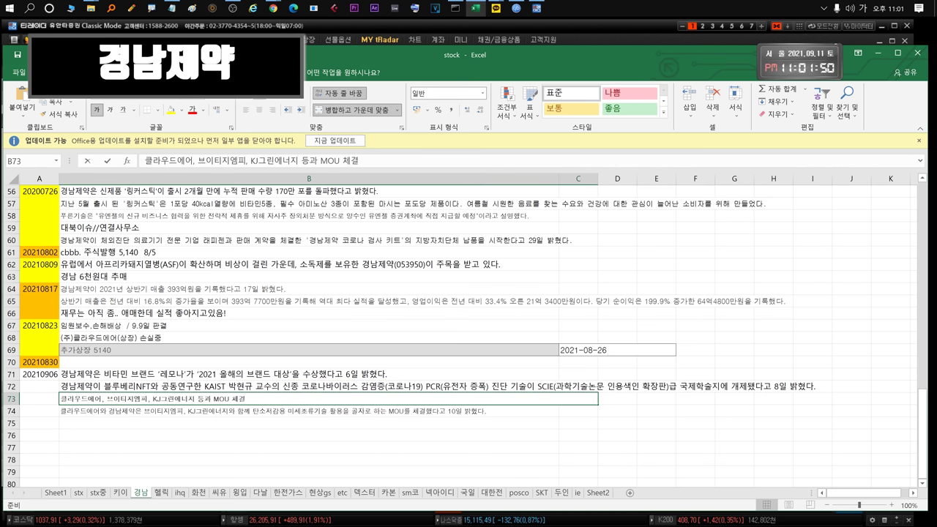
key("F2")
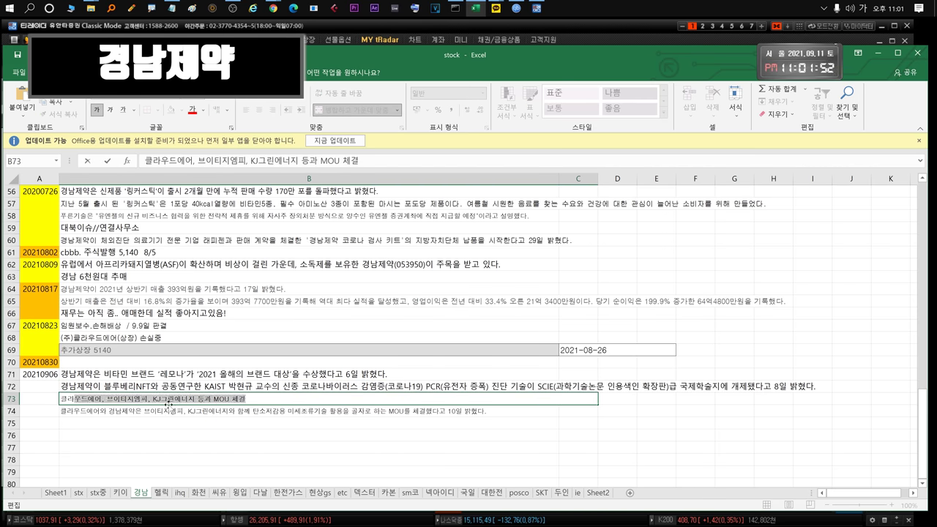
left_click_drag(159, 399, 246, 399)
left_click(449, 411)
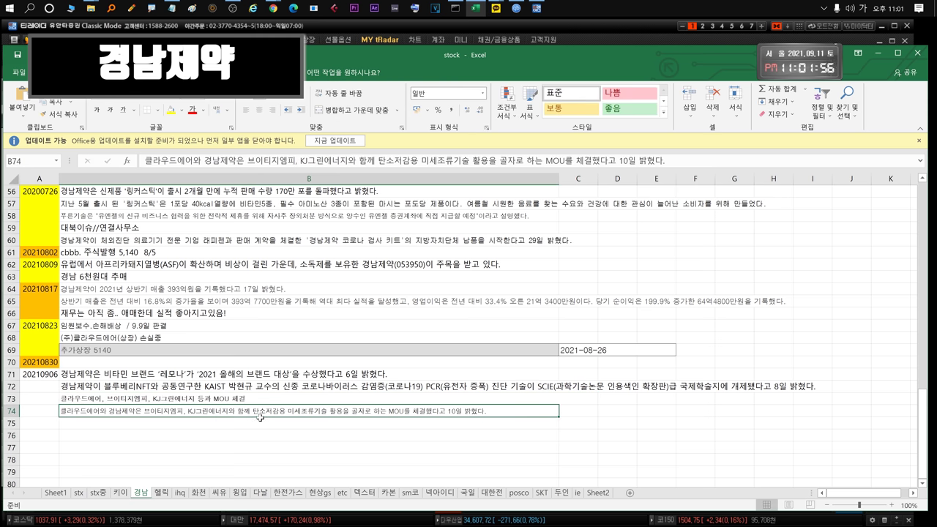
key("F2")
left_click_drag(243, 411, 364, 412)
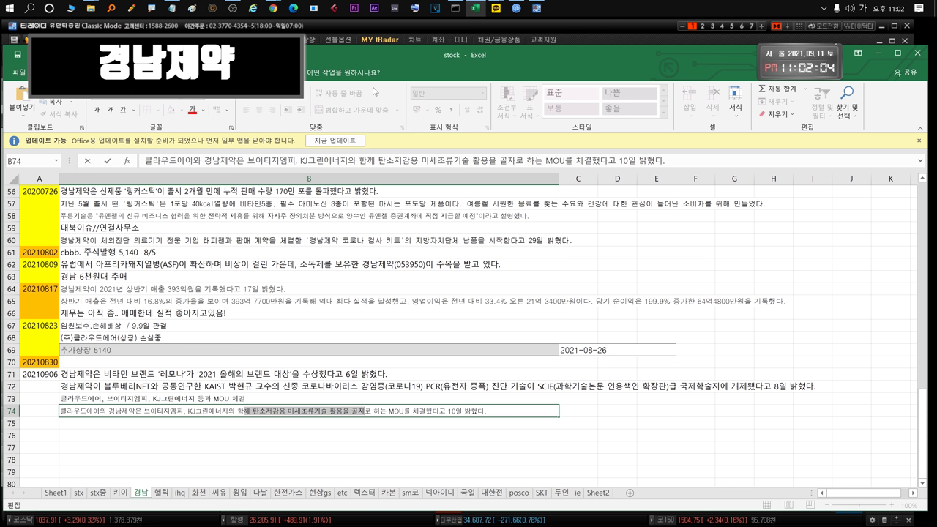
Step: Switch to the 경남제약 daily chart, examine the moves since June 2021 up to 21/09/10, and widen the range back to 2019
left_click(606, 24)
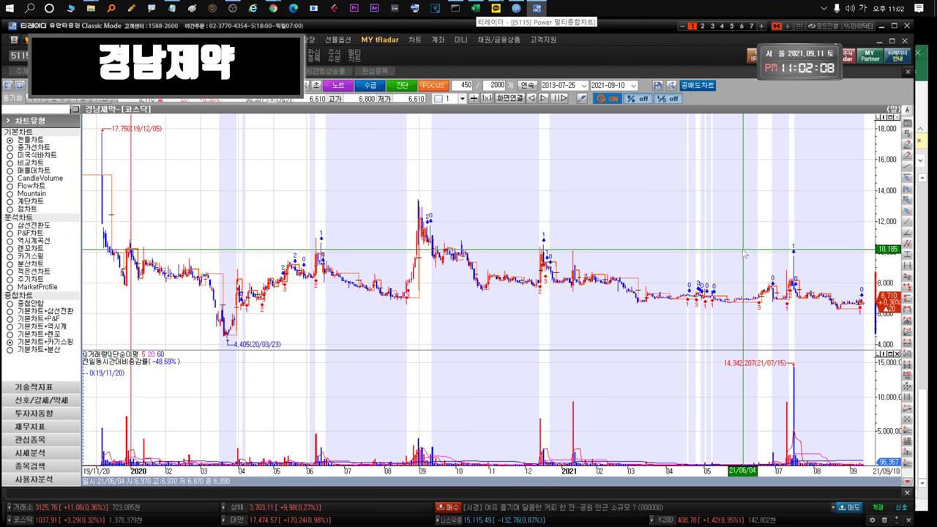
scroll(761, 278, "up", 5)
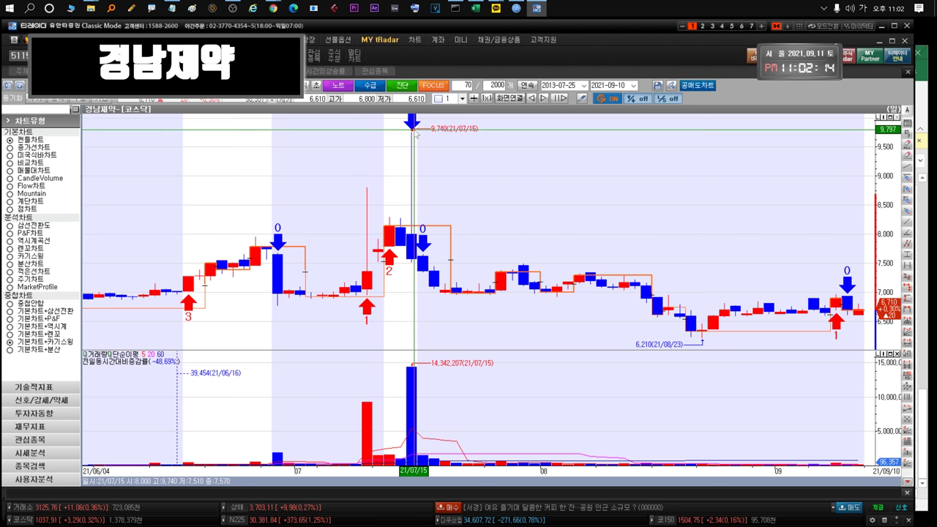
mouse_move(863, 317)
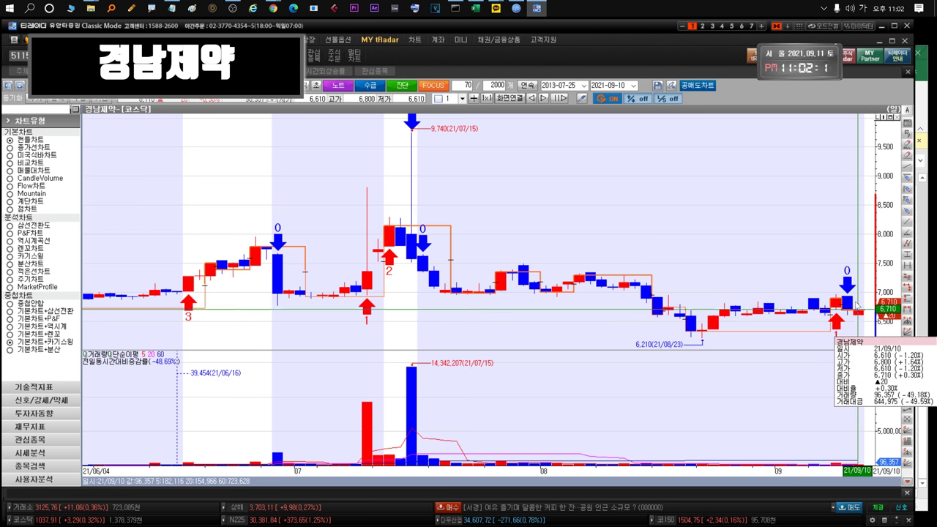
scroll(862, 317, "down", 5)
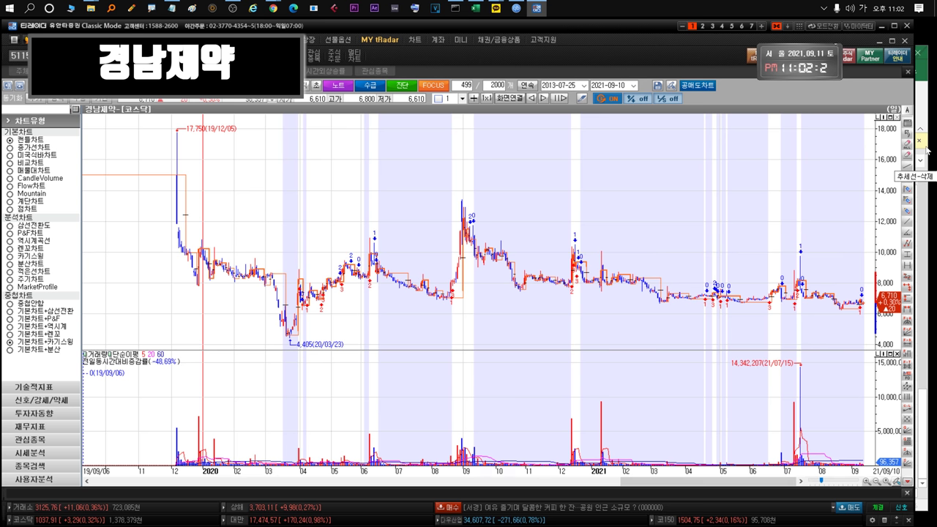
Step: Return to the workbook and reread the 20210823 note on executive pay and damages with the 9.9 ruling
left_click(923, 119)
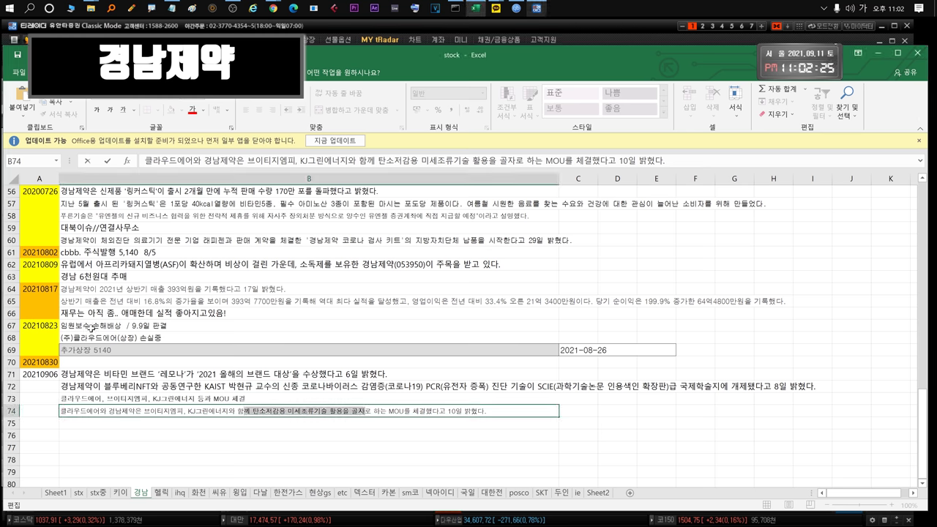
left_click(126, 327)
key("F2")
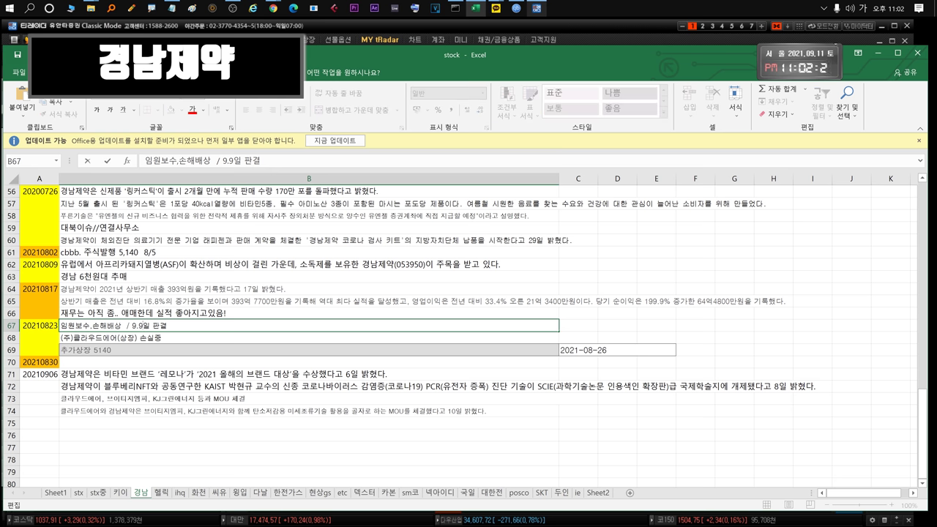
key("ctrl+shift+Left")
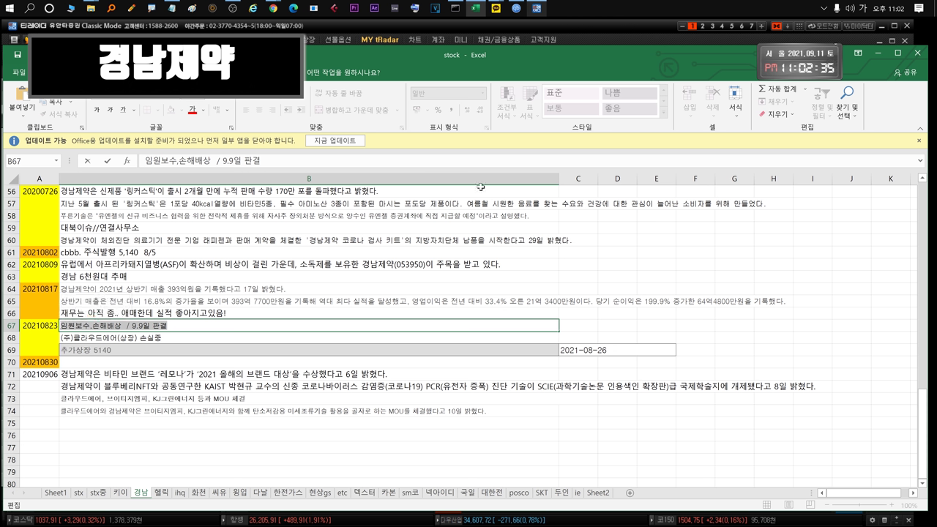
Step: Go back to the 경남제약 daily chart and examine the candles from April 2021 to 21/09/10
left_click(615, 31)
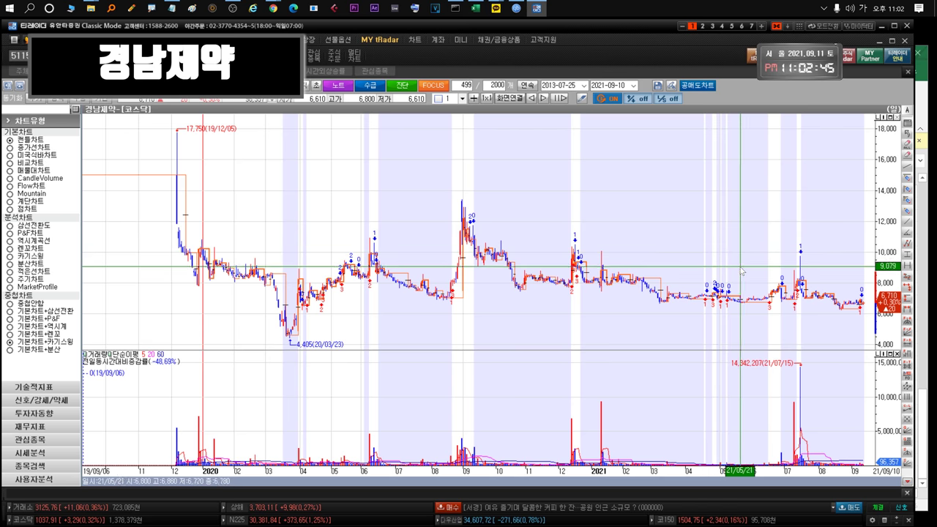
left_click_drag(705, 256, 927, 249)
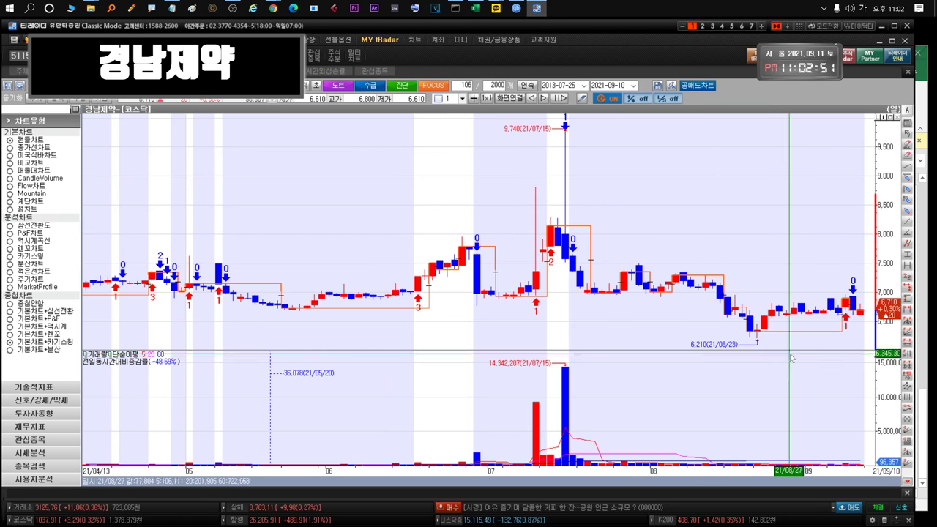
mouse_move(861, 321)
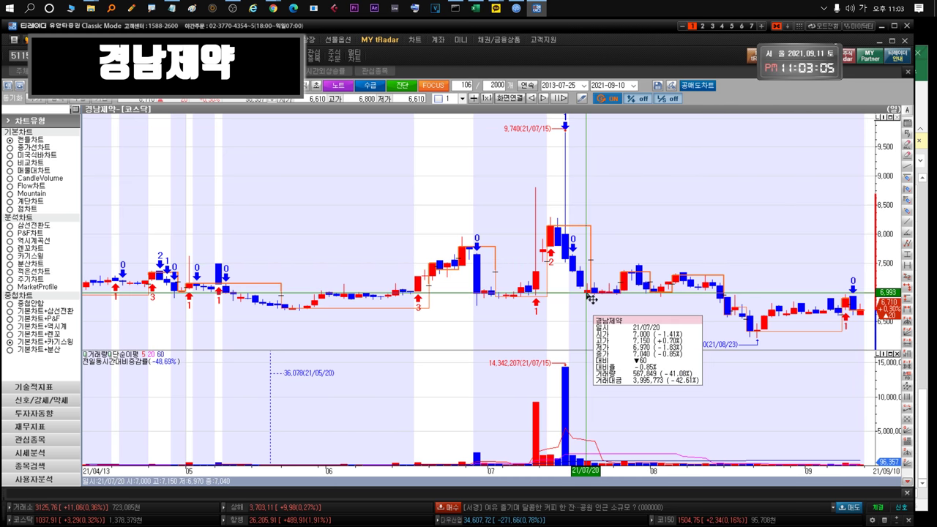
Step: Open the 헬릭 sheet in the workbook and read the 20210906 notes on the VM507 European patent and the 엔젠시스 ALS trial
key("ctrl+Tab")
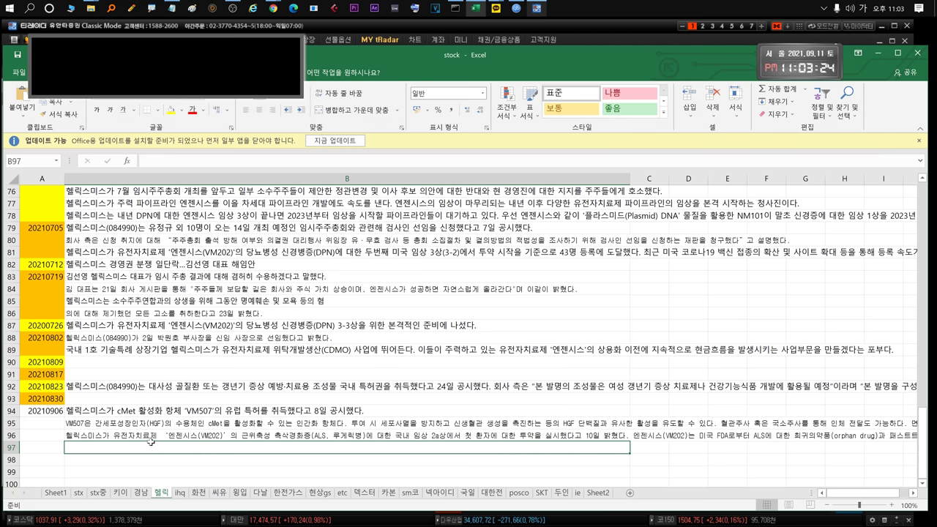
left_click(217, 411)
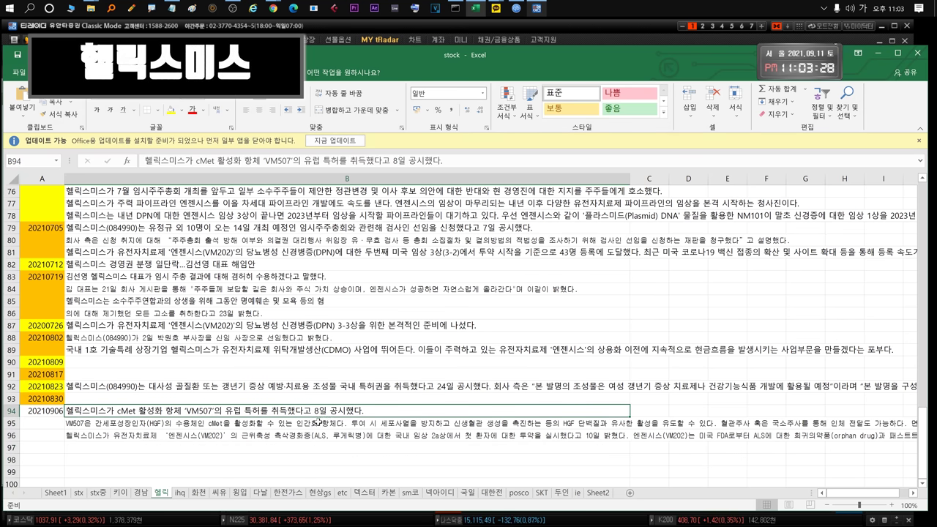
left_click(289, 424)
left_click(180, 433)
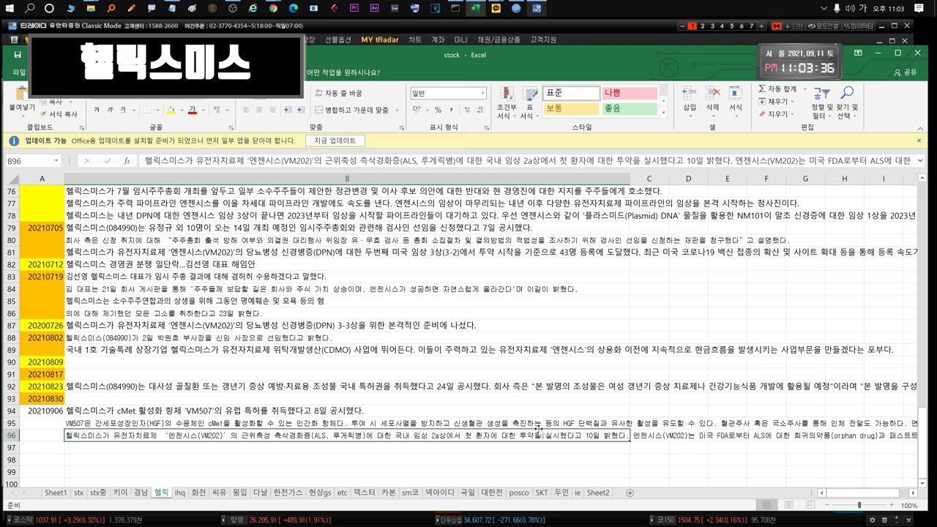
left_click(454, 425)
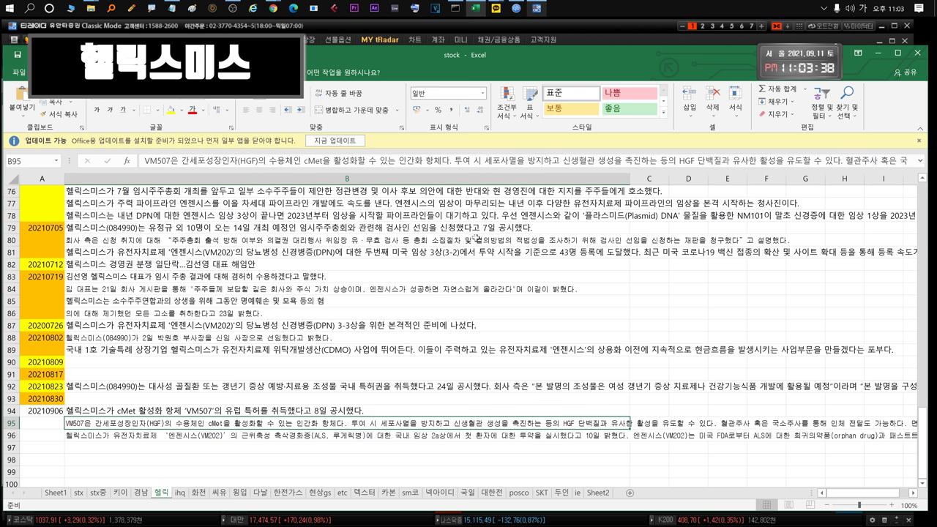
Step: Open the 헬릭스미스 daily chart from the watchlist, examine its history since 2013 and the moves since July 2020, and return to the watchlist
left_click(610, 27)
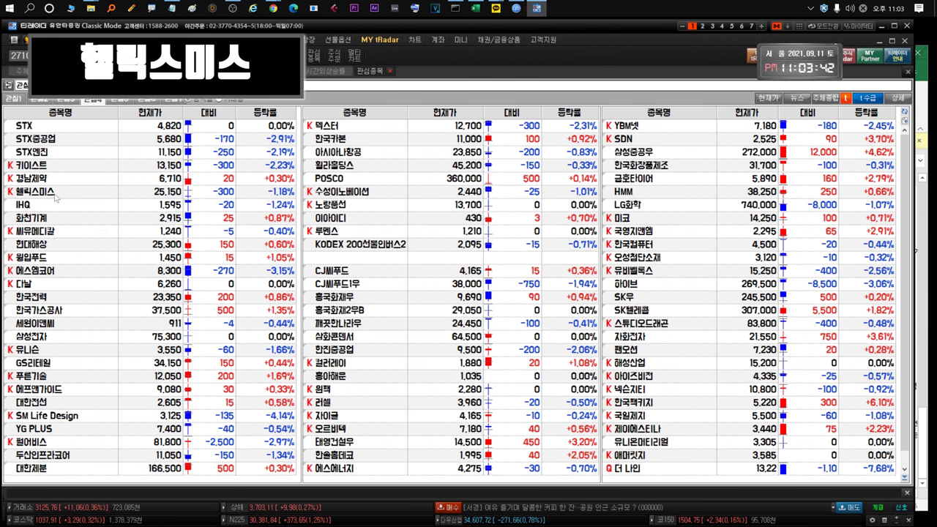
left_click(55, 193)
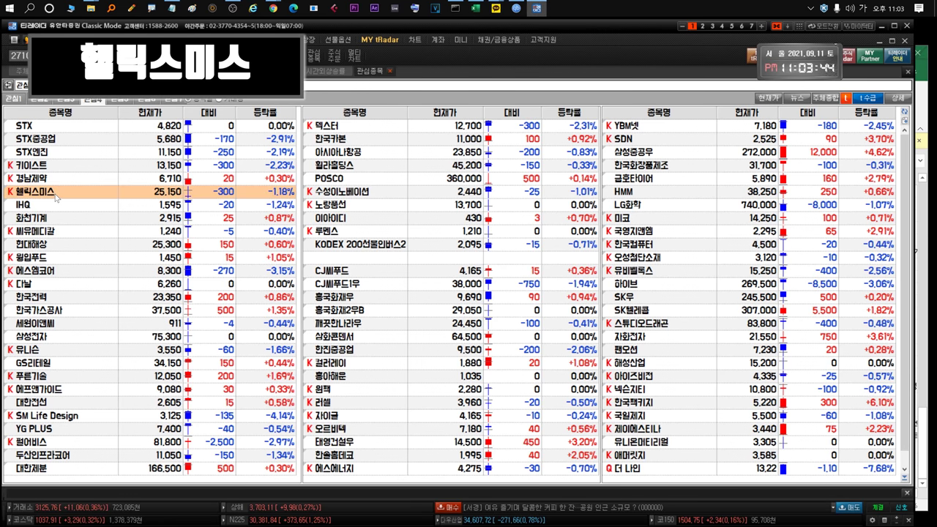
double_click(55, 195)
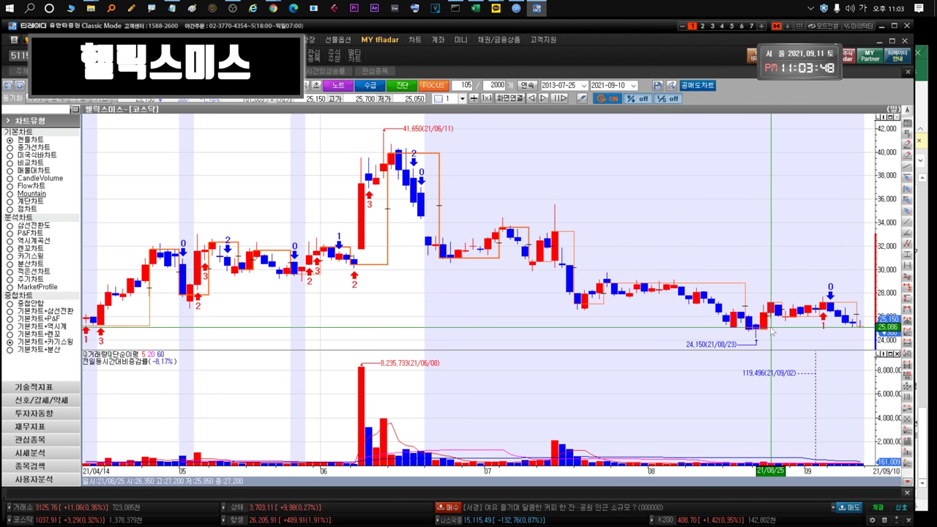
scroll(827, 249, "down", 5)
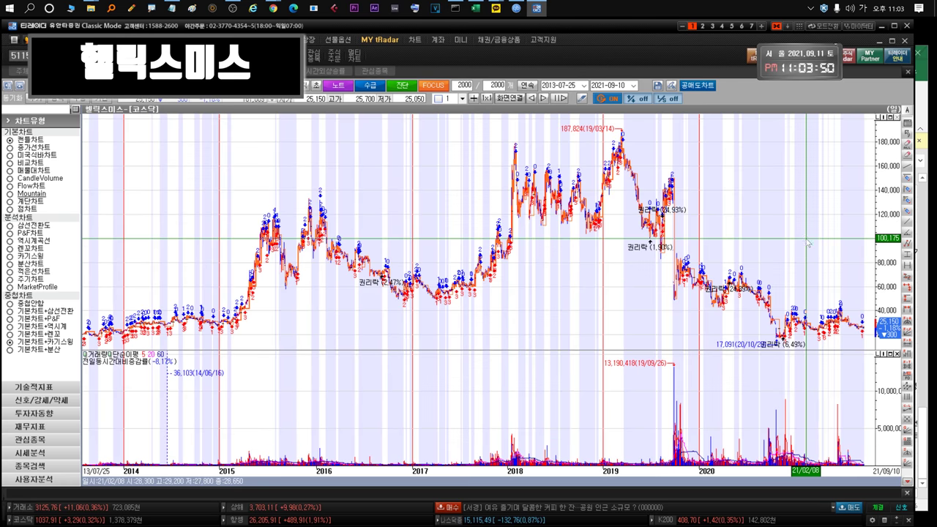
scroll(856, 279, "up", 3)
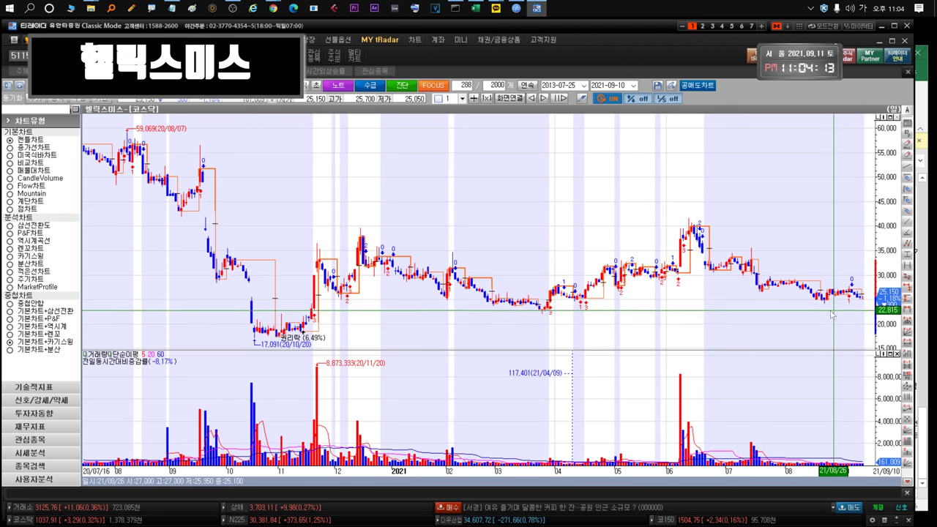
mouse_move(827, 306)
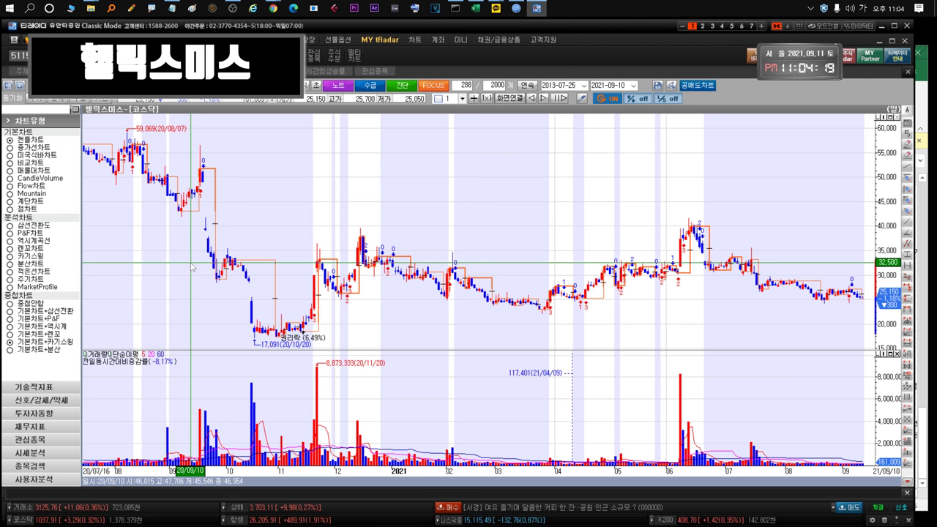
key("ctrl+Tab")
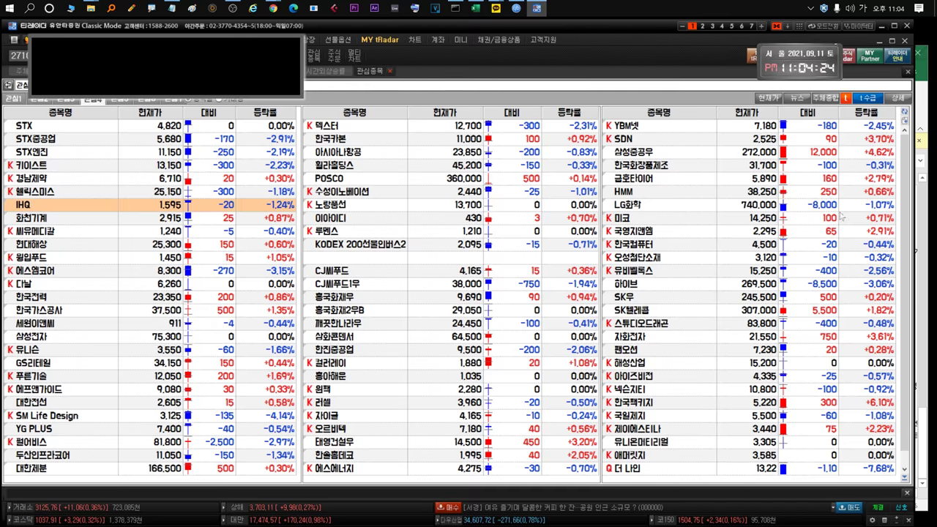
Step: Check the 20210906 entry on the workbook's ihq sheet and open the IHQ daily chart from the watchlist
key("alt+Tab")
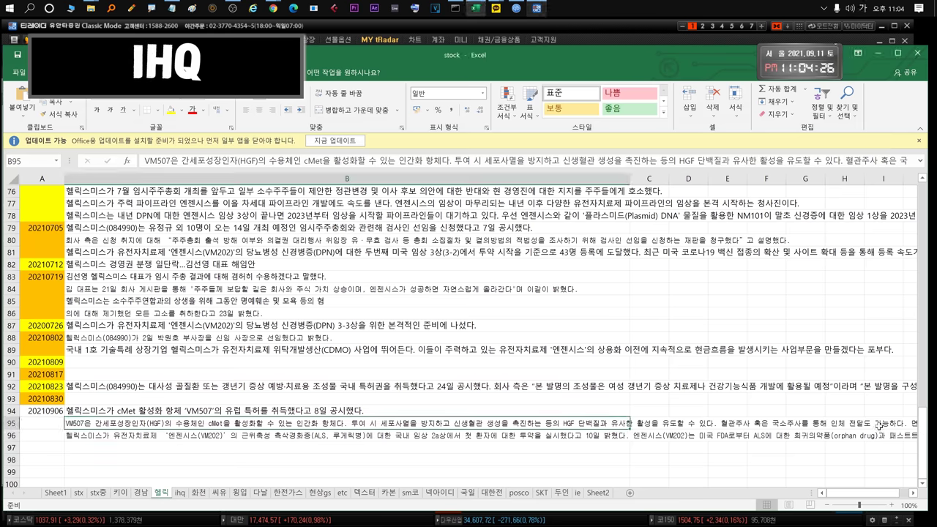
left_click(178, 494)
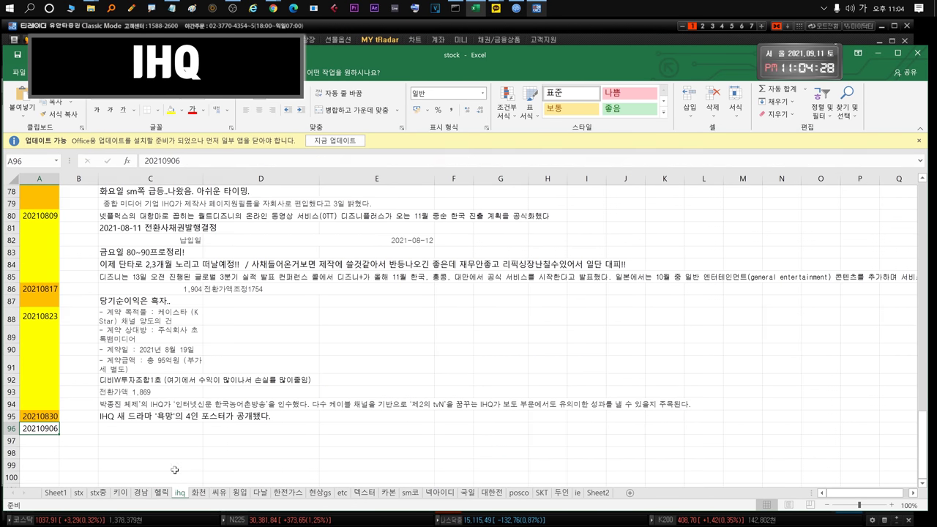
left_click(605, 38)
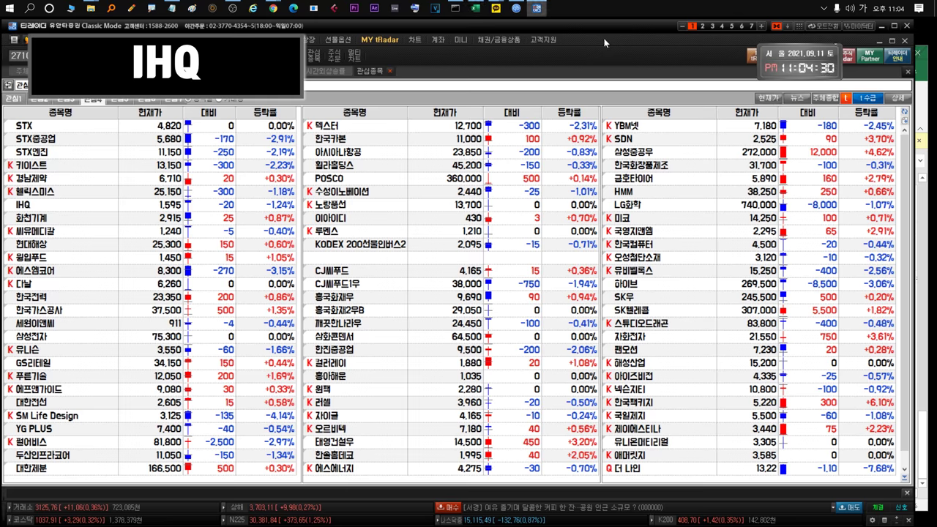
left_click(40, 207)
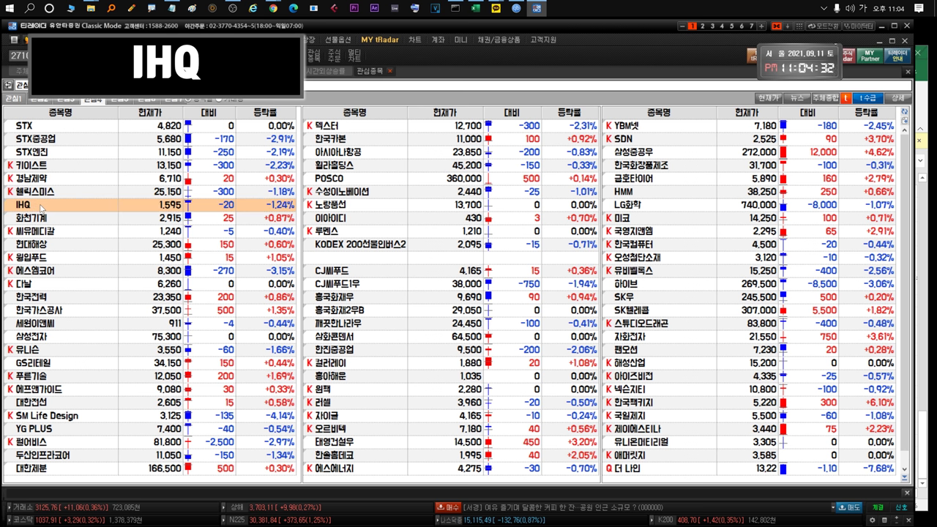
double_click(41, 207)
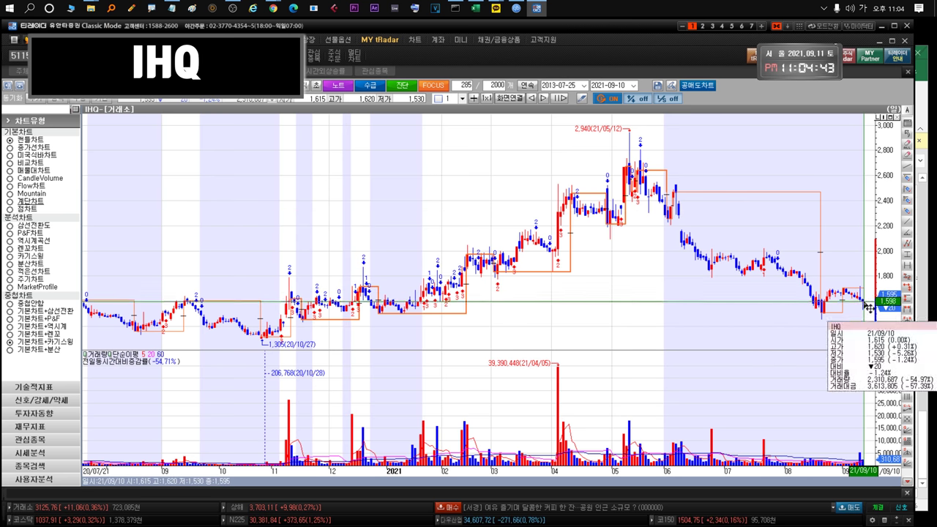
Step: Examine the IHQ daily chart around the 21/09/10 candle and the May 2021 peak, and return to the IHQ row in the watchlist
mouse_move(869, 465)
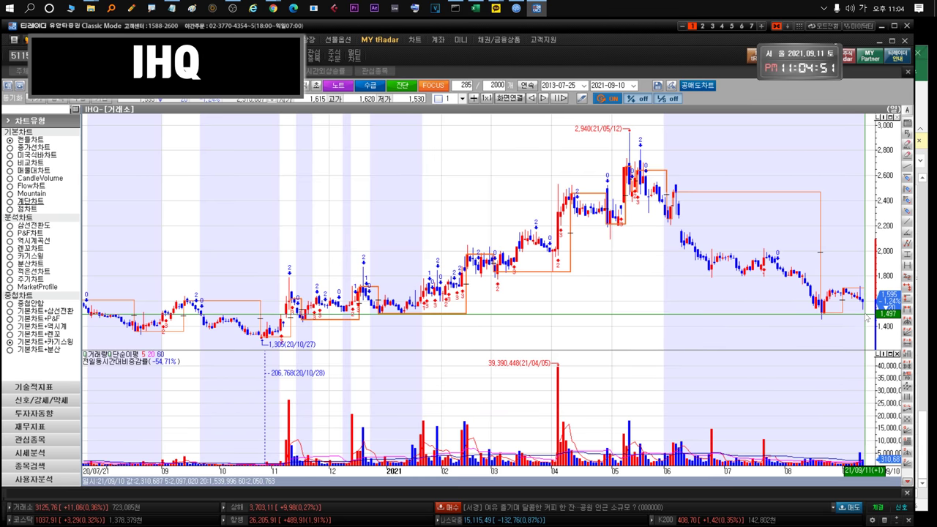
mouse_move(865, 303)
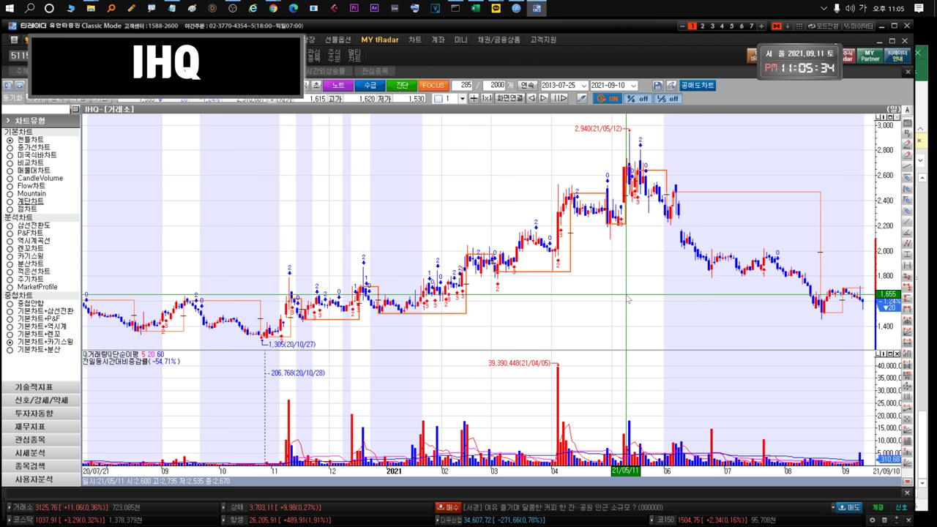
key("ctrl+Tab")
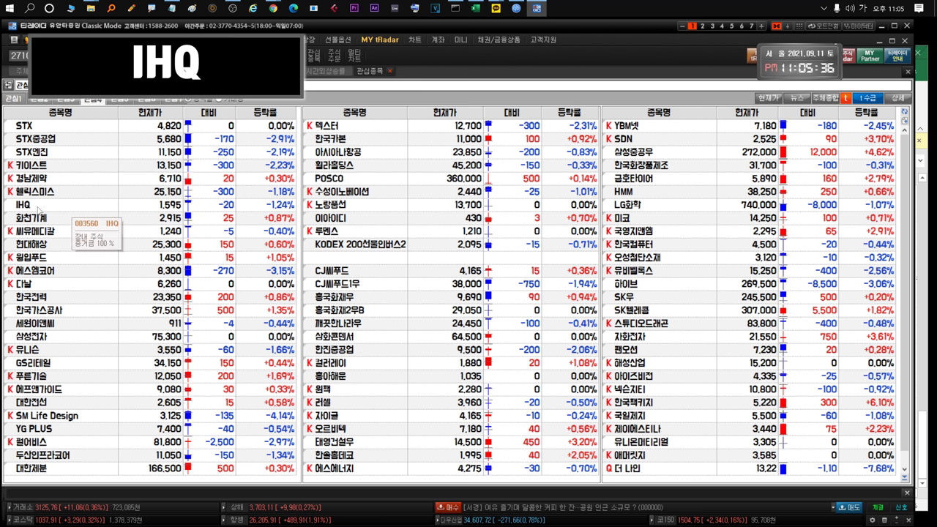
left_click(38, 208)
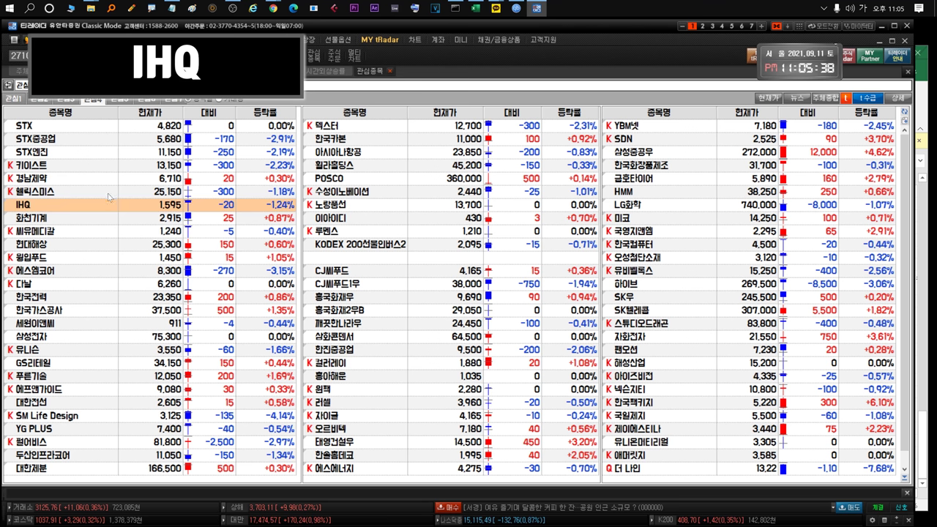
Step: Check the 20210906 entry on the workbook's 화천 sheet and open the 화천기계 daily chart from the watchlist
left_click(62, 224)
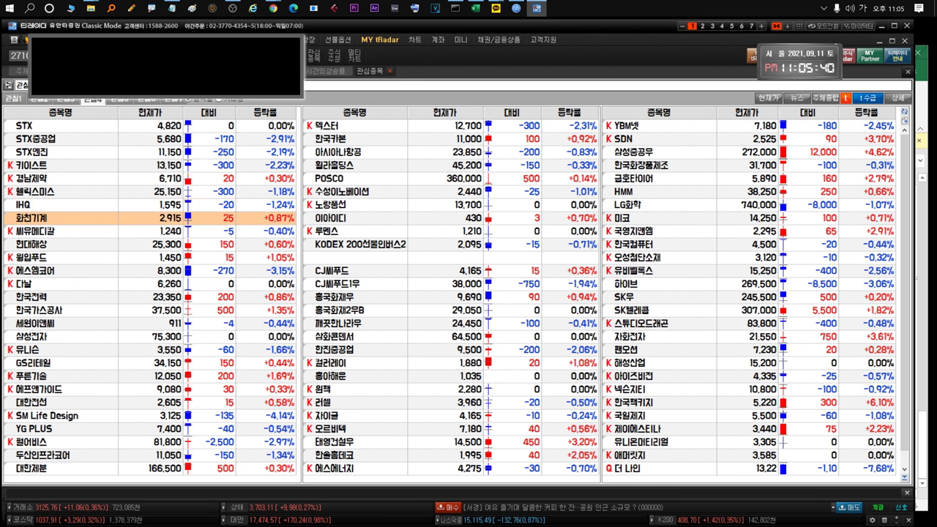
key("alt+Tab")
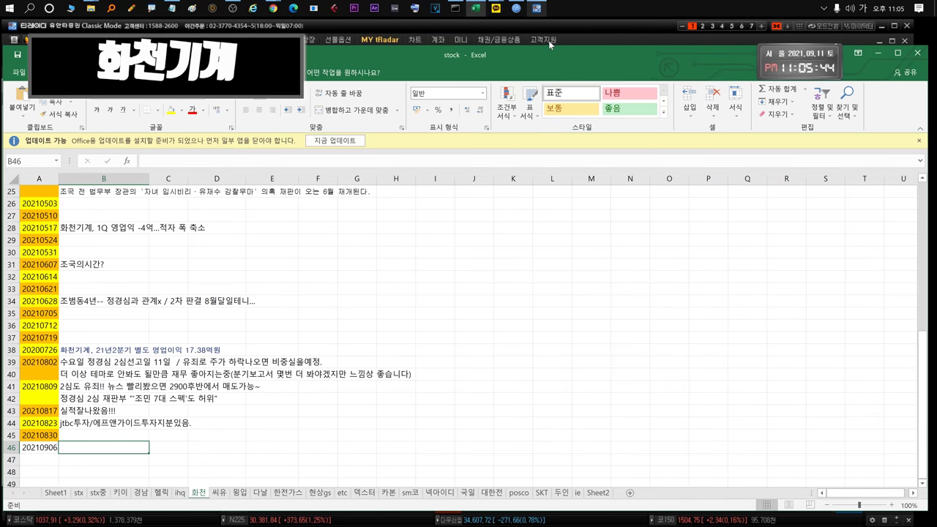
left_click(601, 30)
left_click(80, 221)
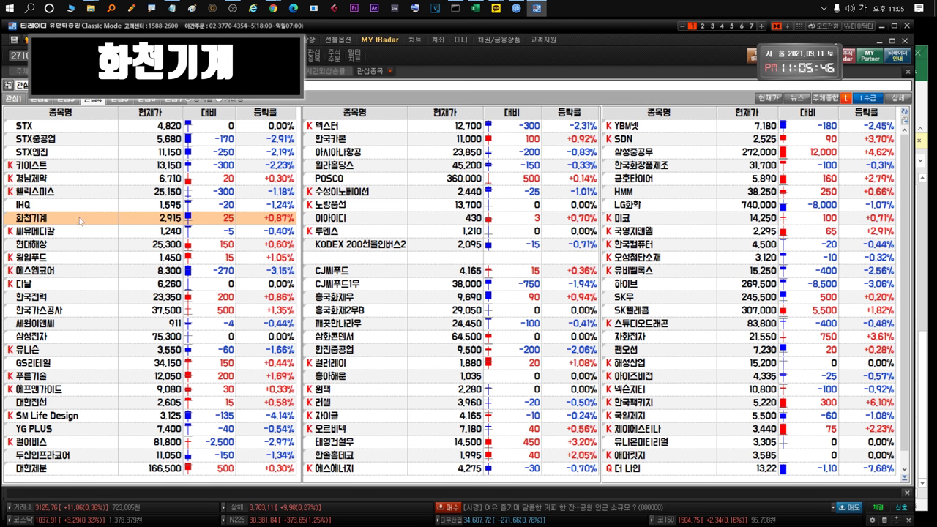
double_click(81, 218)
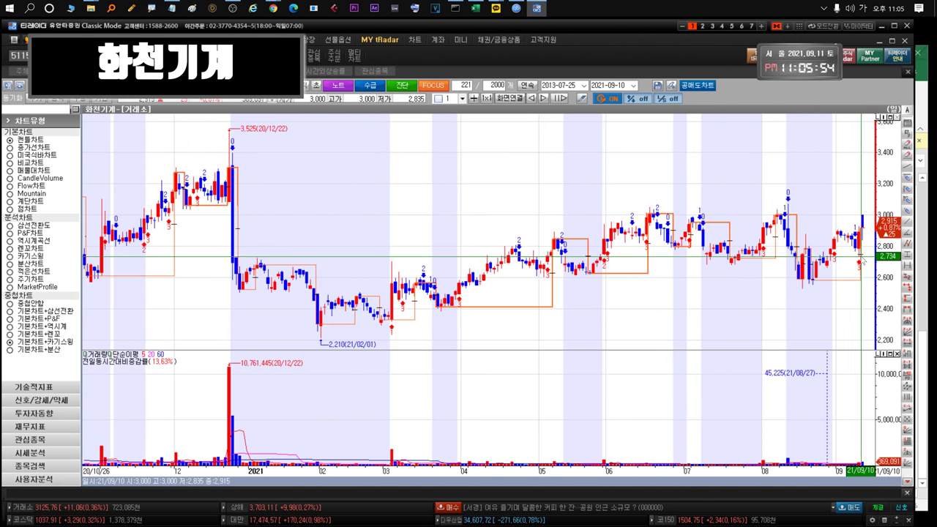
Step: Examine the 화천기계 daily chart's recent candles, its history since 2013 and the 2021 moves, and return to the watchlist
mouse_move(868, 226)
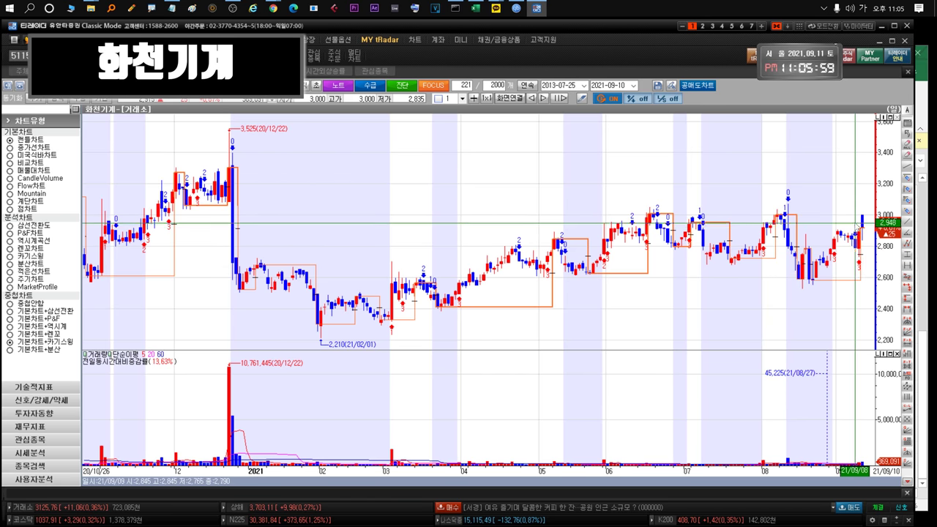
mouse_move(843, 238)
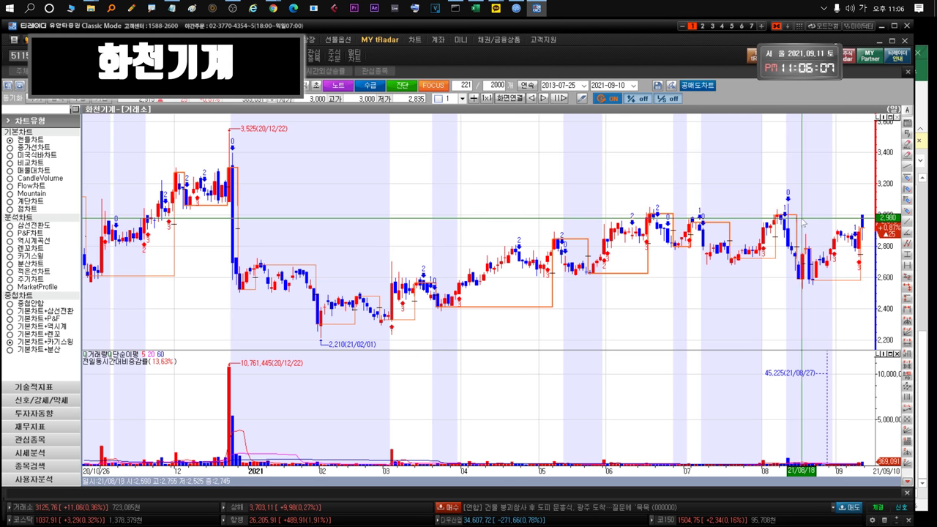
mouse_move(785, 227)
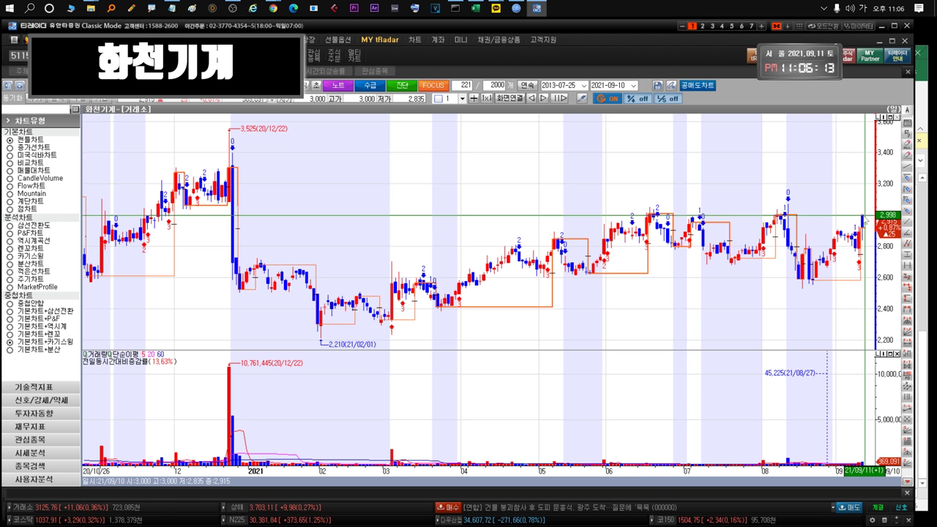
scroll(868, 220, "down", 5)
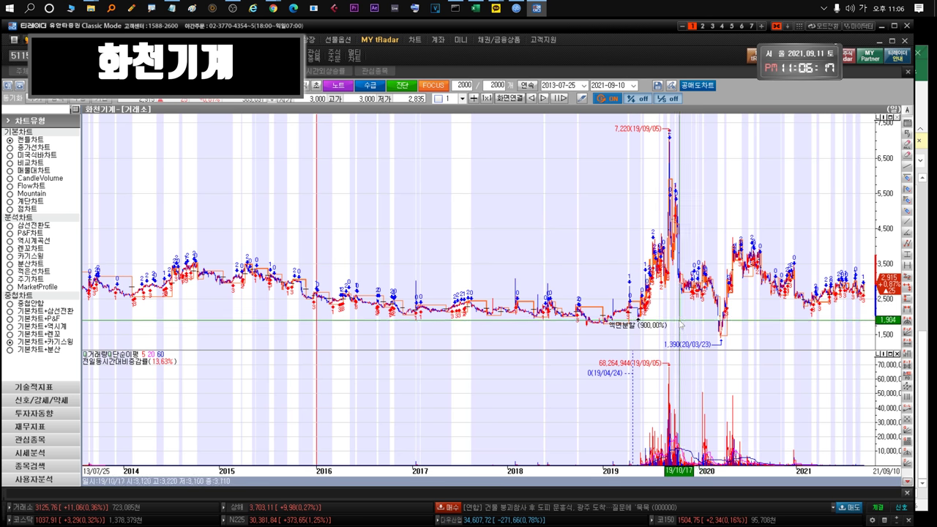
scroll(868, 227, "up", 4)
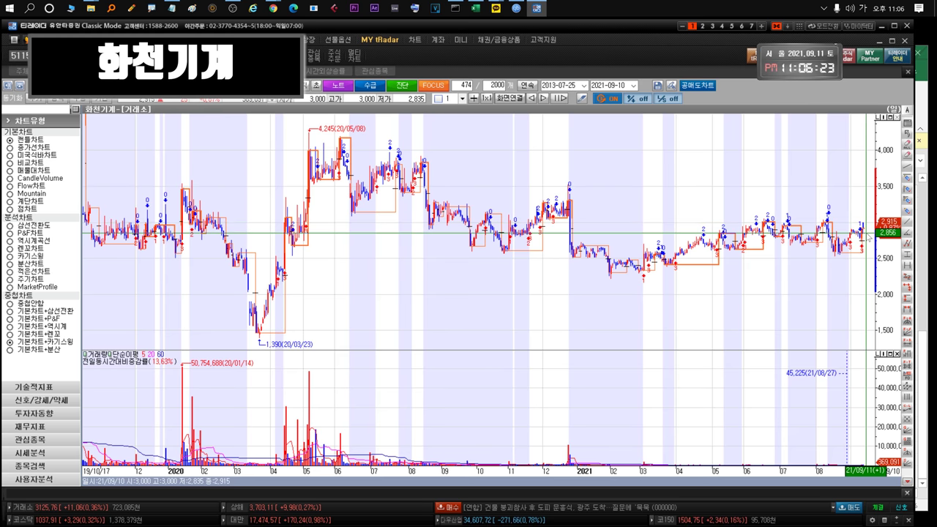
scroll(504, 277, "down", 5)
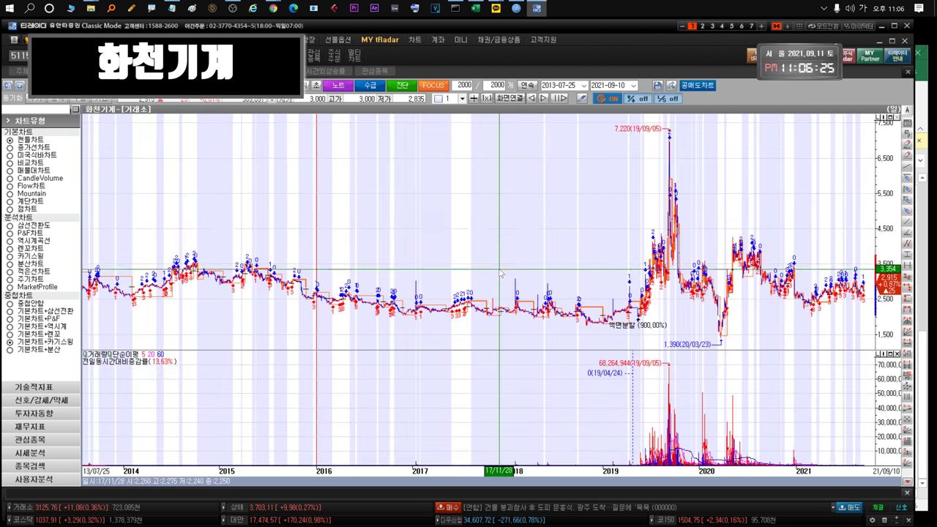
scroll(596, 293, "up", 3)
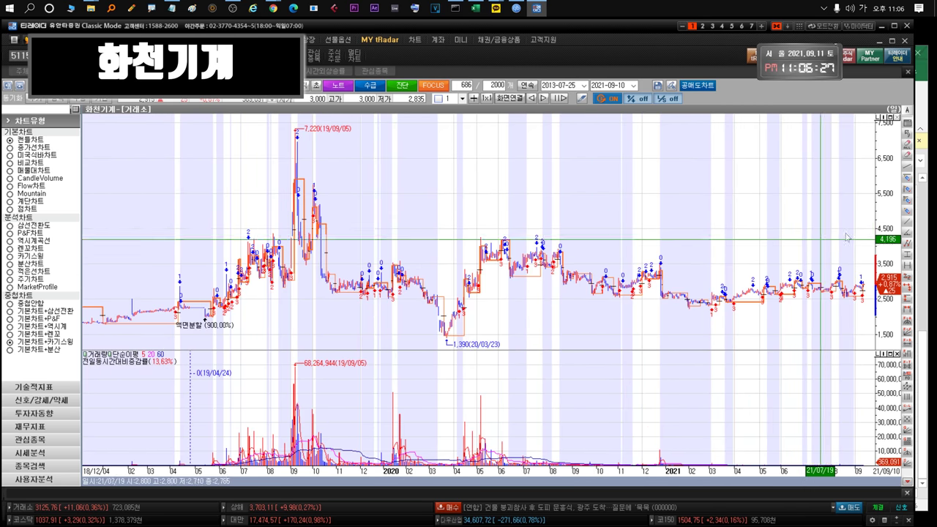
scroll(834, 296, "up", 3)
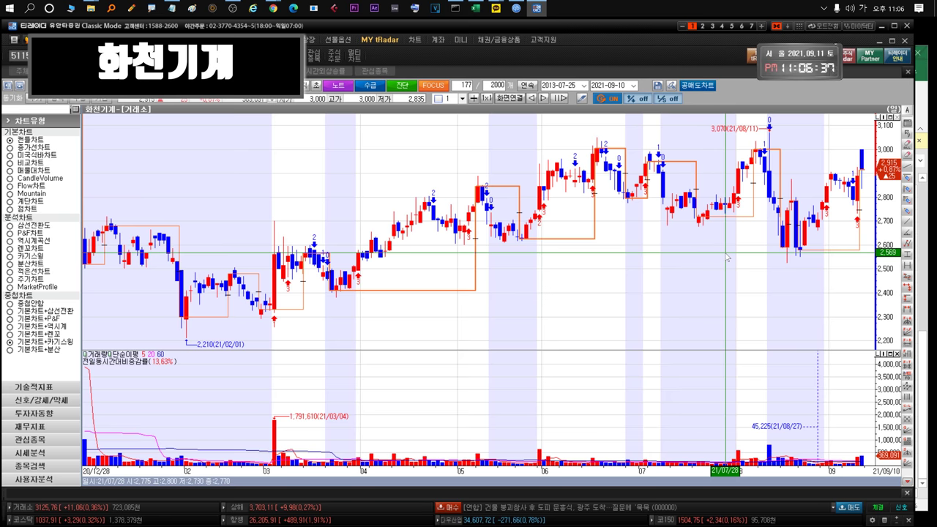
key("ctrl+Tab")
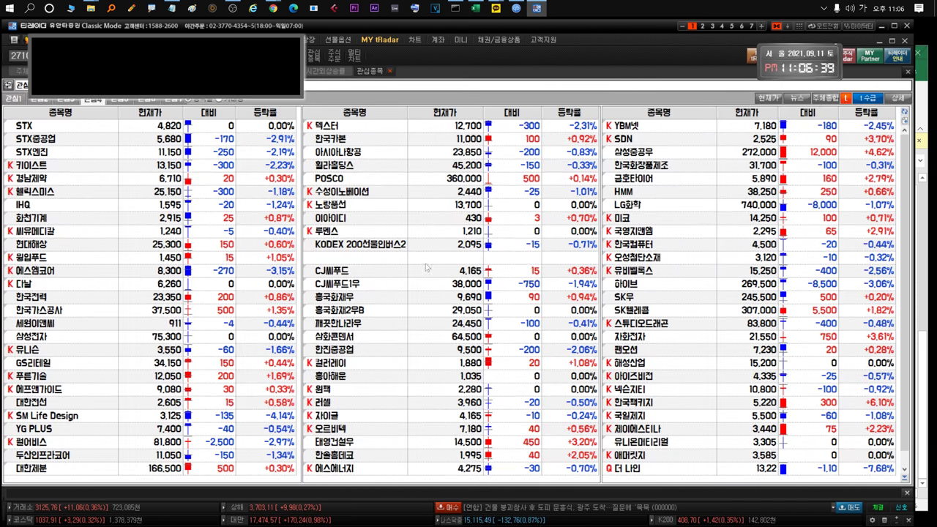
Step: Move on to 씨유메디칼 and read the 20210906 note on 엑스큐어's maritime emergency kit development agreement in the workbook's 씨유 sheet
key("Down")
key("alt+Tab")
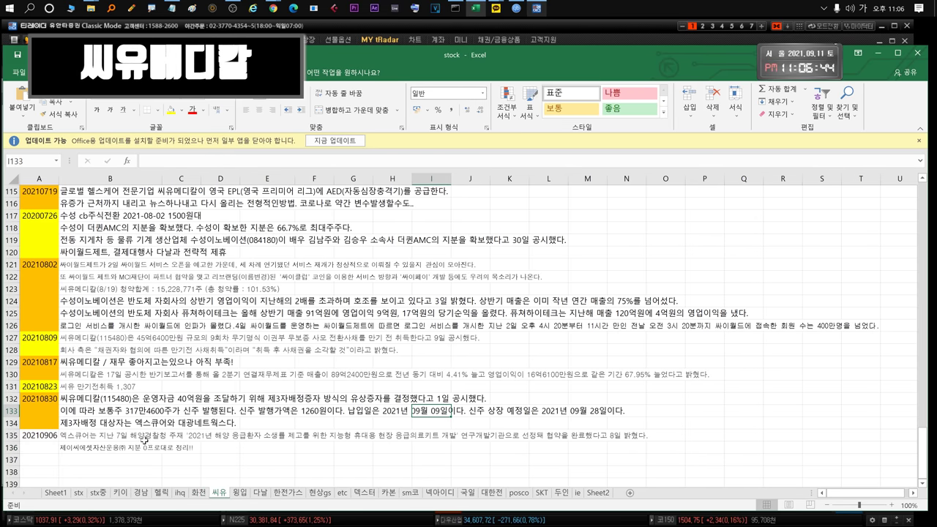
left_click(145, 437)
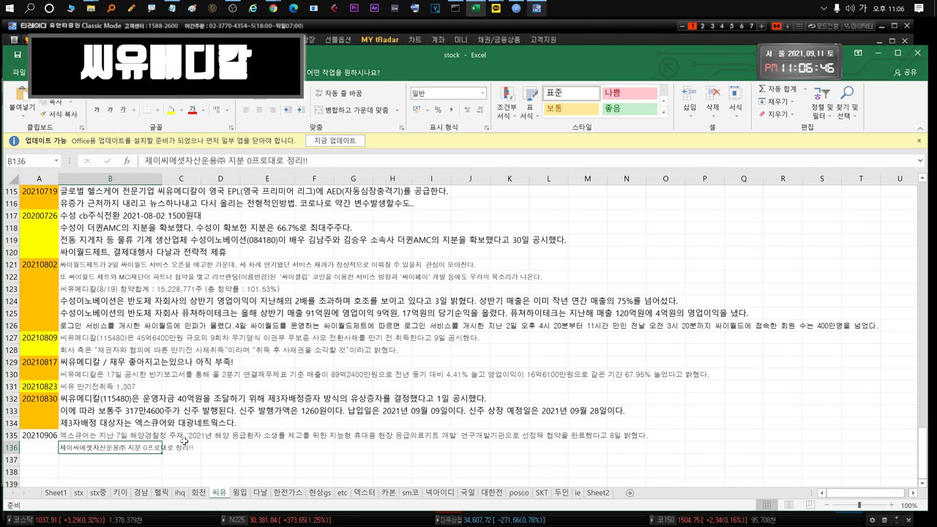
left_click(274, 438)
left_click(635, 434)
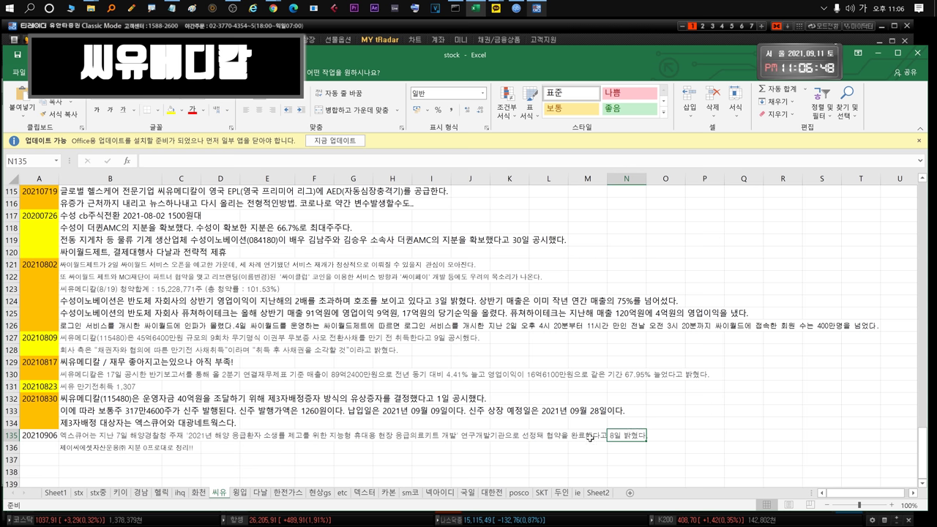
Step: Add the note "9일 유증납입완료!!!" in cell B137, below the 제이씨에셋자산운용 stake note on the 씨유 sheet
left_click(136, 446)
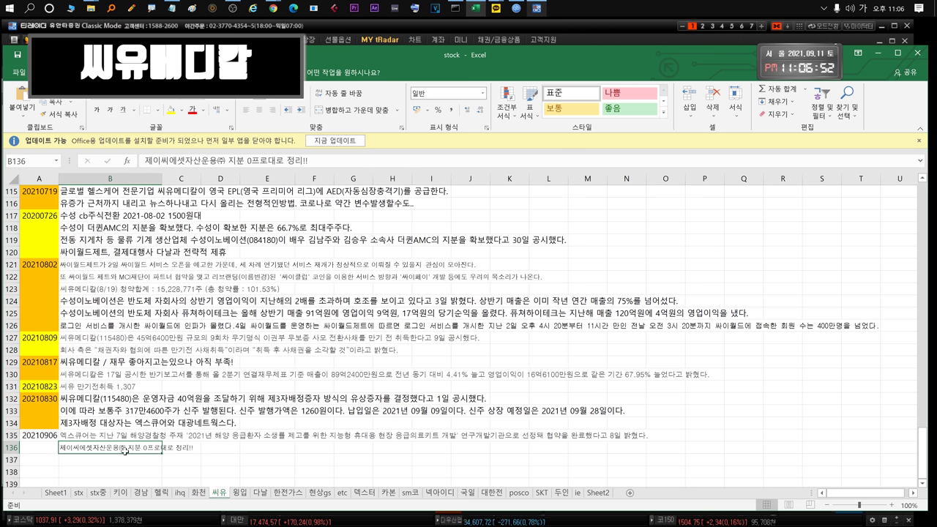
key("Return")
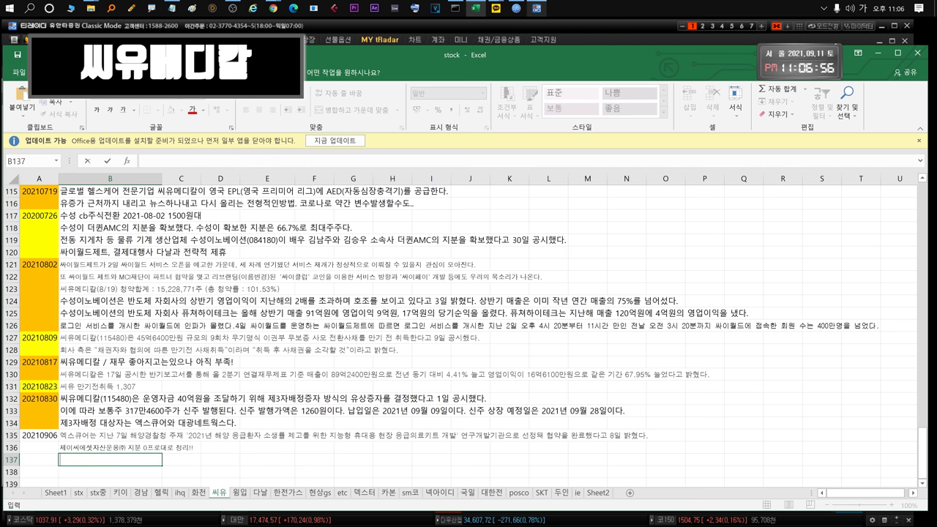
type("9일 유증")
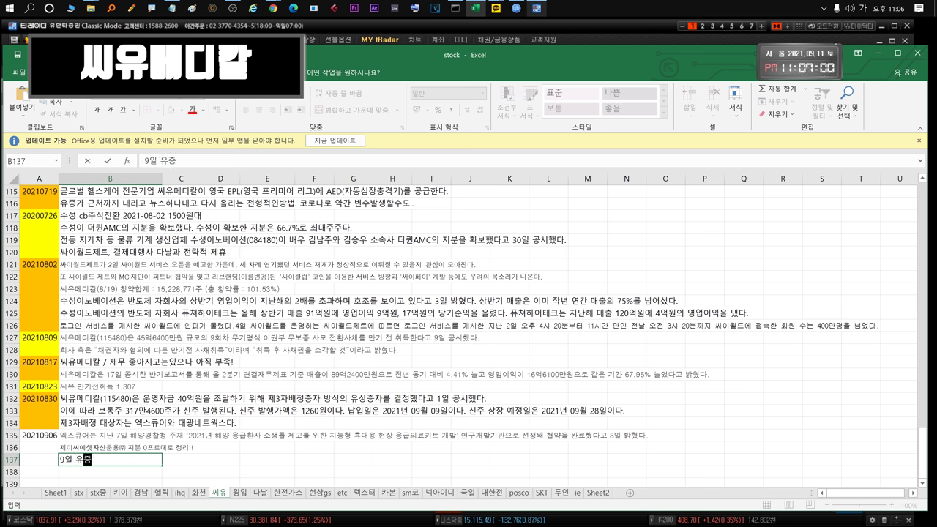
type("납입완료!!!")
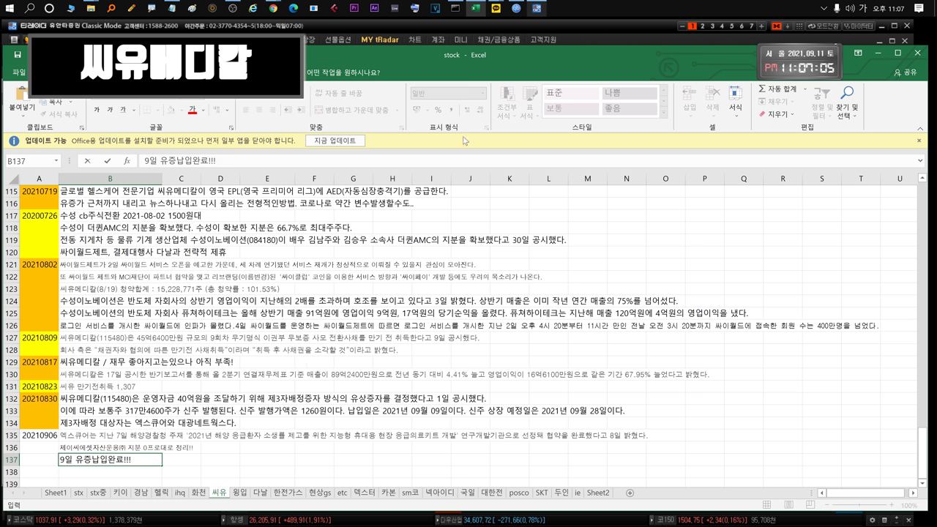
Step: Open the 씨유메디칼 daily chart from the watchlist, examine its history since 2013 and the moves since February 2020, and return to the watchlist
left_click(620, 38)
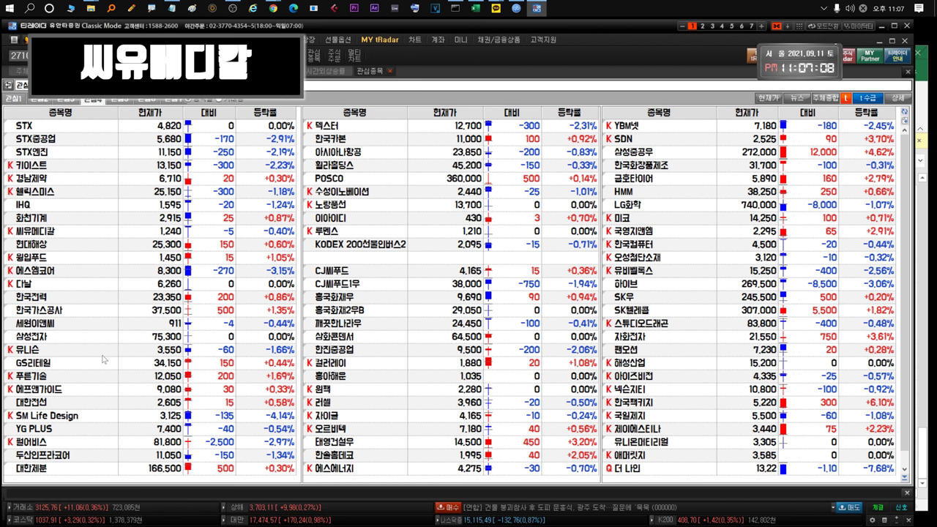
left_click(40, 230)
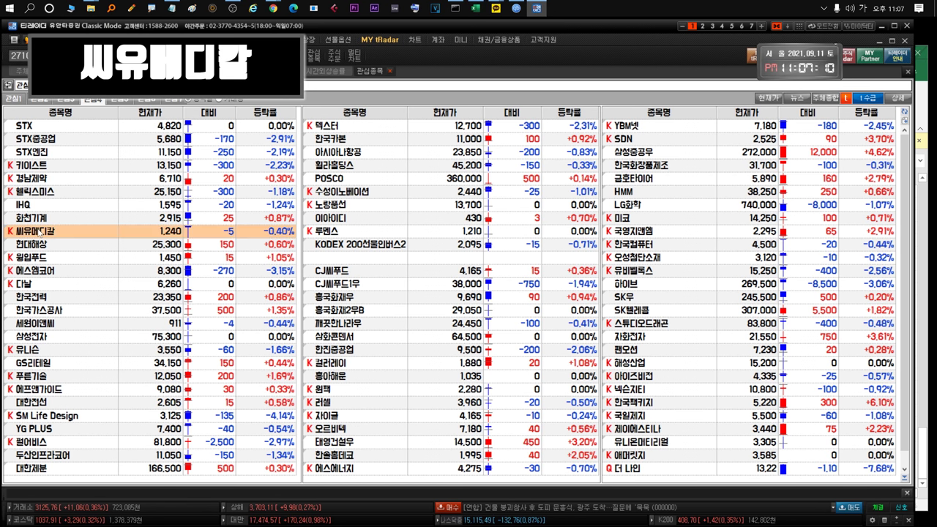
double_click(73, 236)
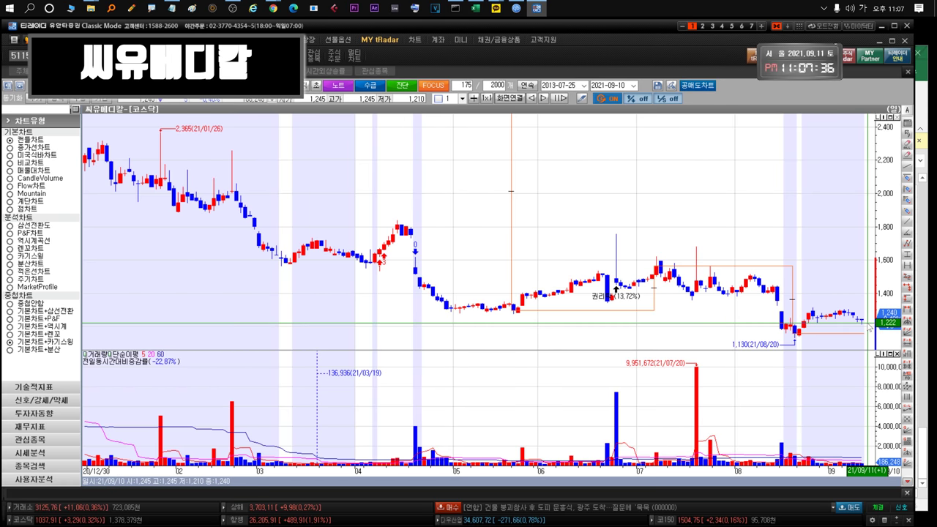
mouse_move(856, 319)
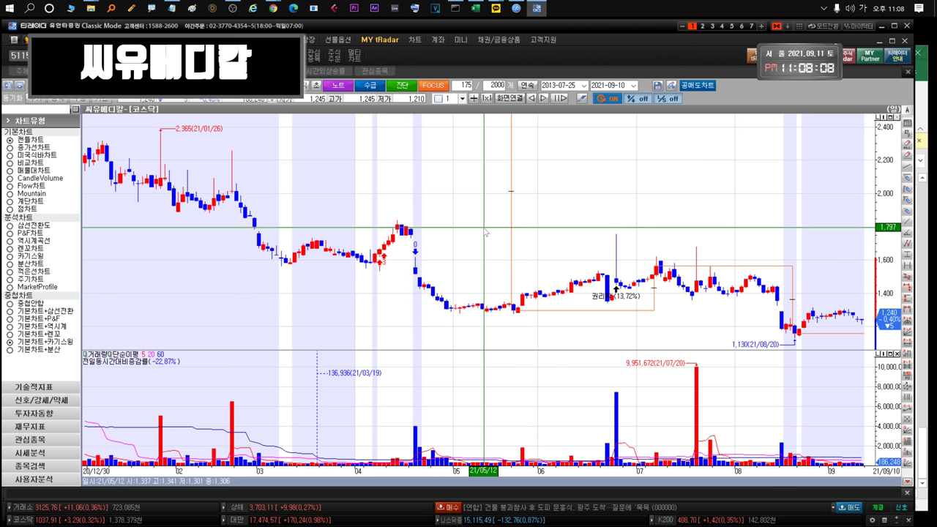
scroll(673, 235, "down", 10)
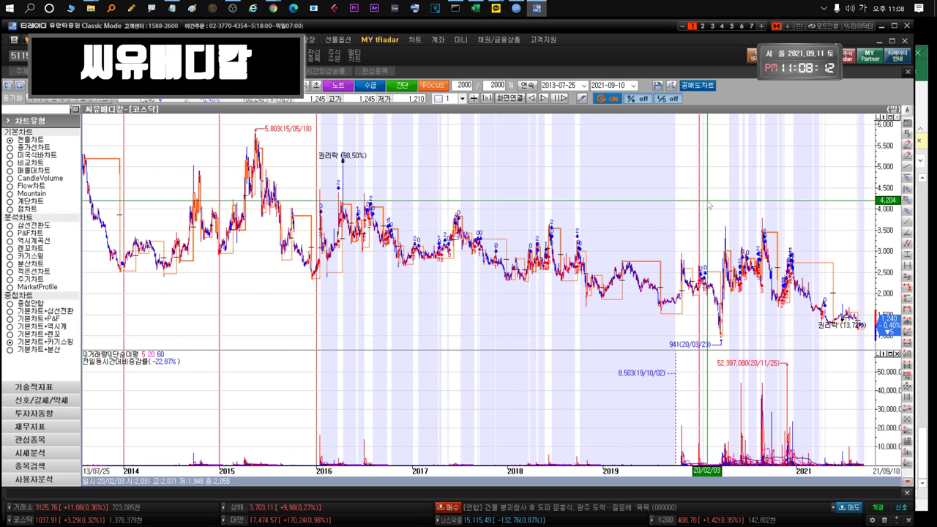
scroll(761, 293, "up", 8)
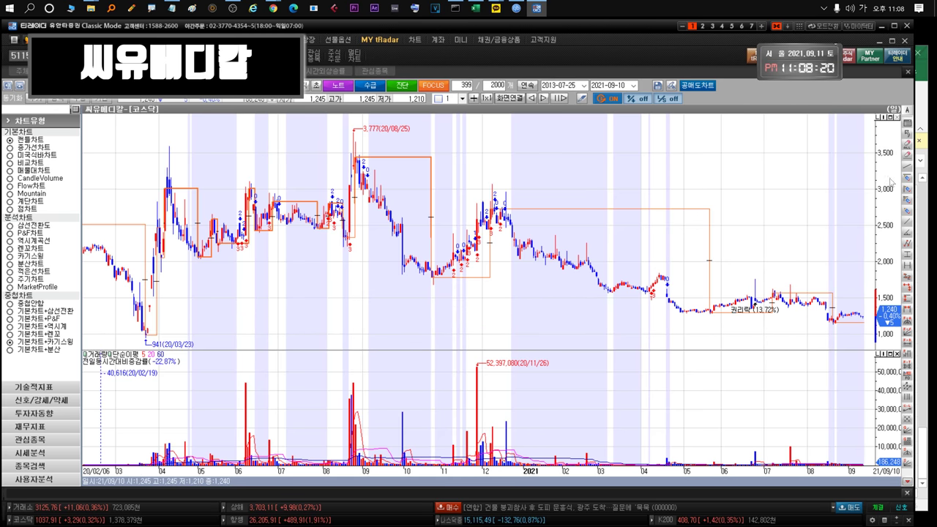
mouse_move(328, 205)
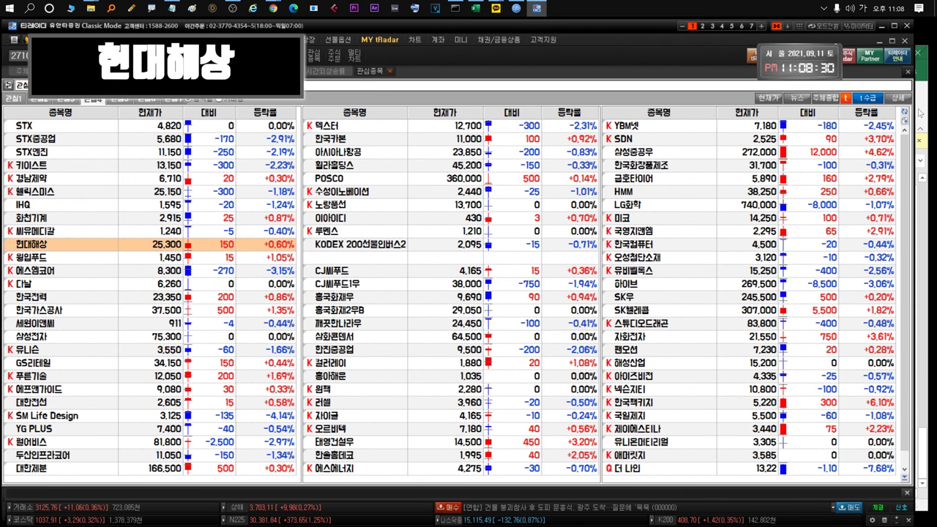
Step: Move past 현대해상 to 윙입푸드 in the watchlist and open the stock workbook's 윙입 sheet
key("alt+Tab")
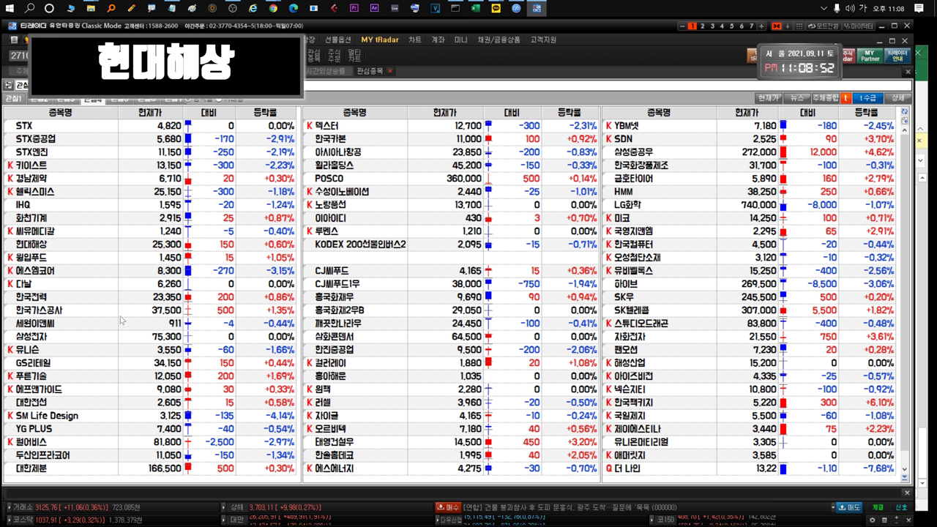
left_click(51, 248)
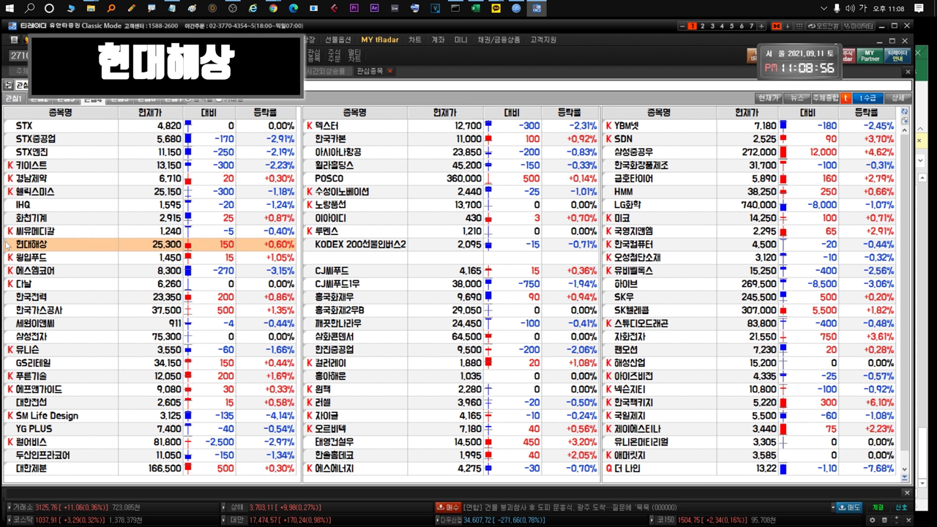
left_click(62, 257)
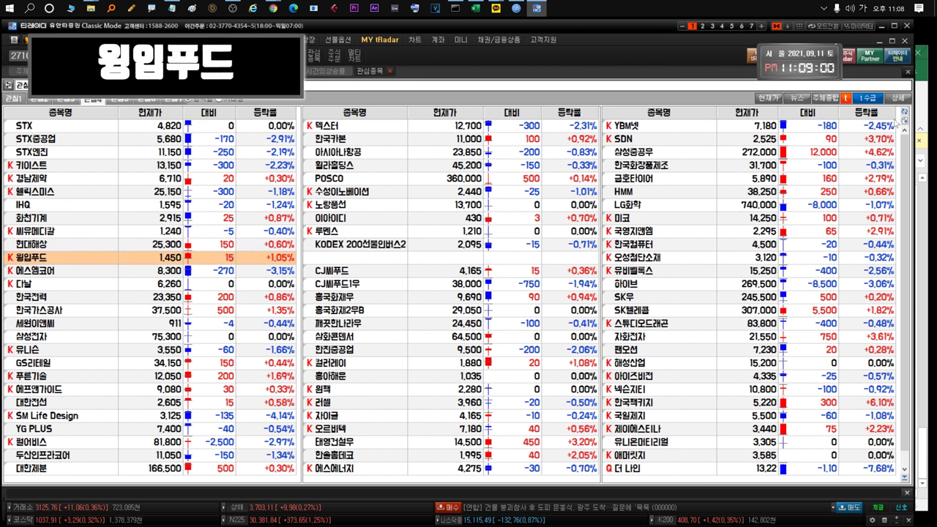
left_click(921, 109)
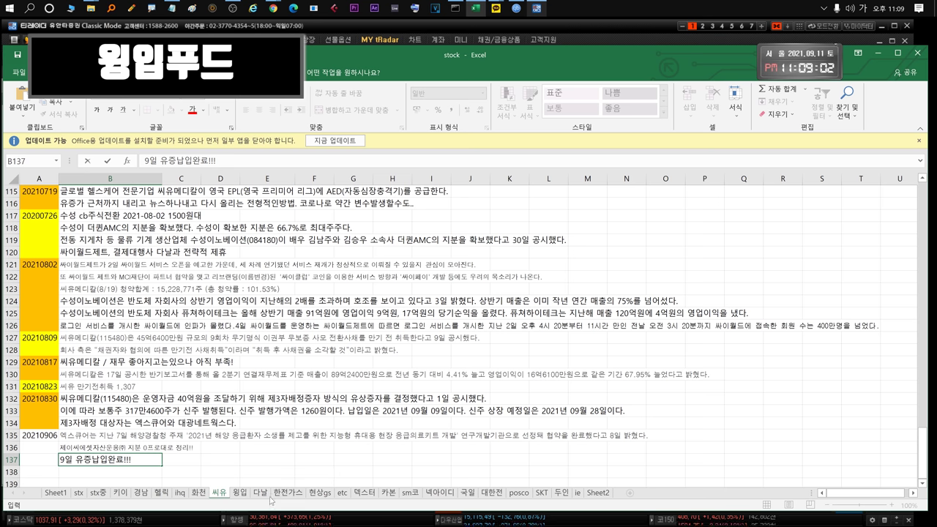
left_click(241, 492)
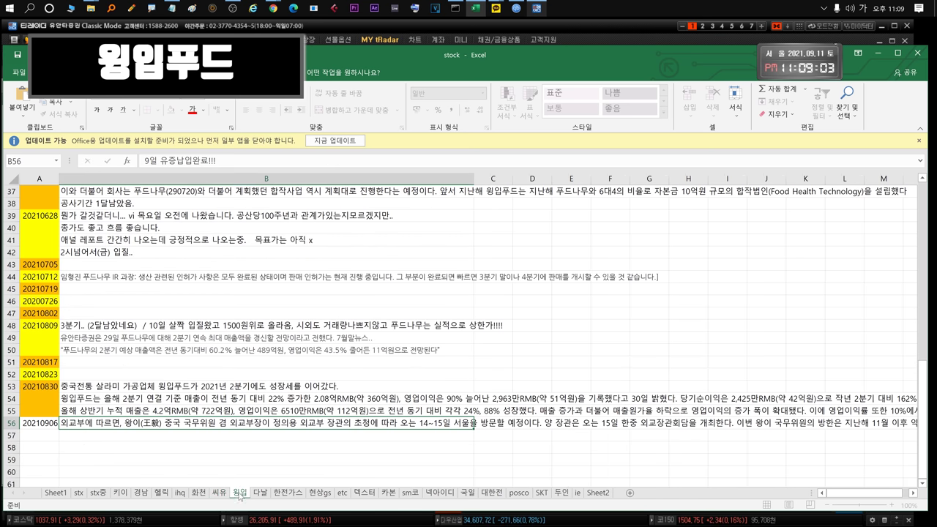
Step: Add the note "미중간 화해...라고해야할지.. 7개월만에 정상간 전화통화!!!" in cell B57, below the 20210906 note on the 윙입 sheet
left_click(182, 438)
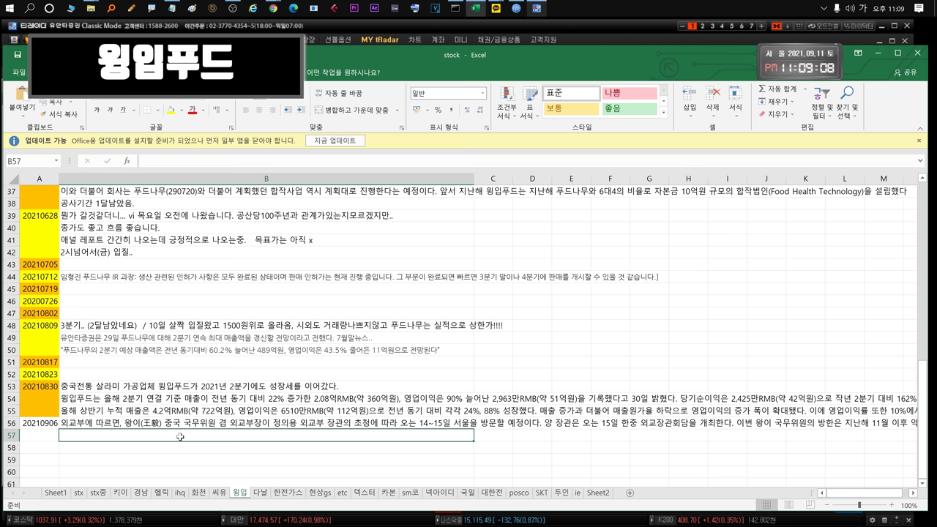
type("미중간 화해...라고해야할ㅈ")
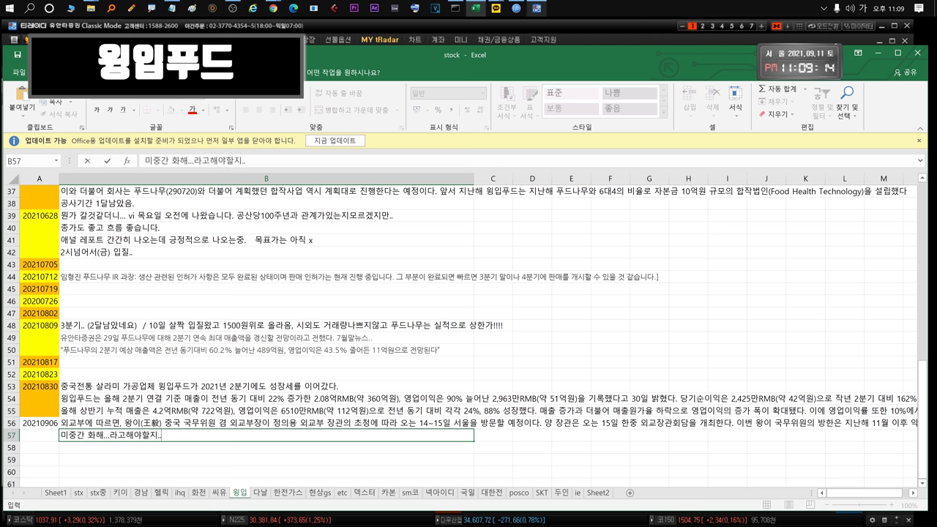
type("지.. 7개월만에 ㄷ")
key("BackSpace")
type("정ㅅ")
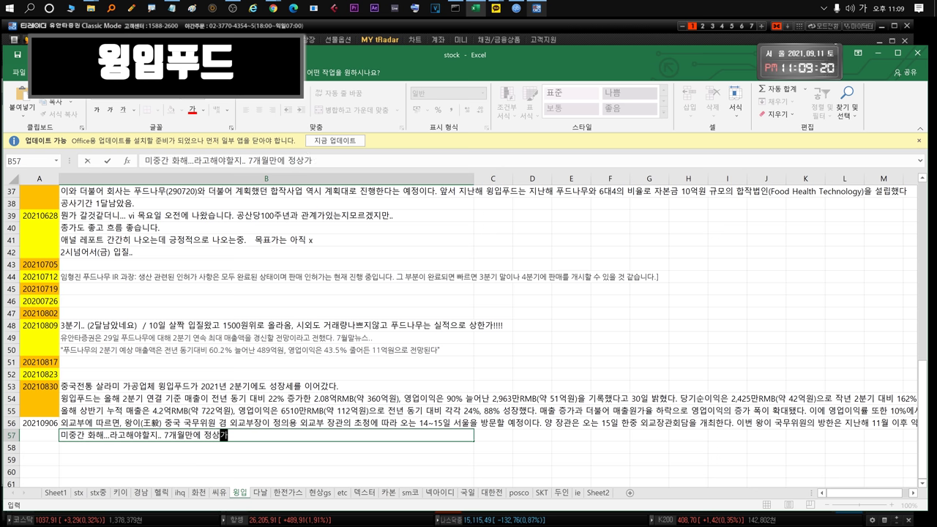
type("상간 전화통화!!!")
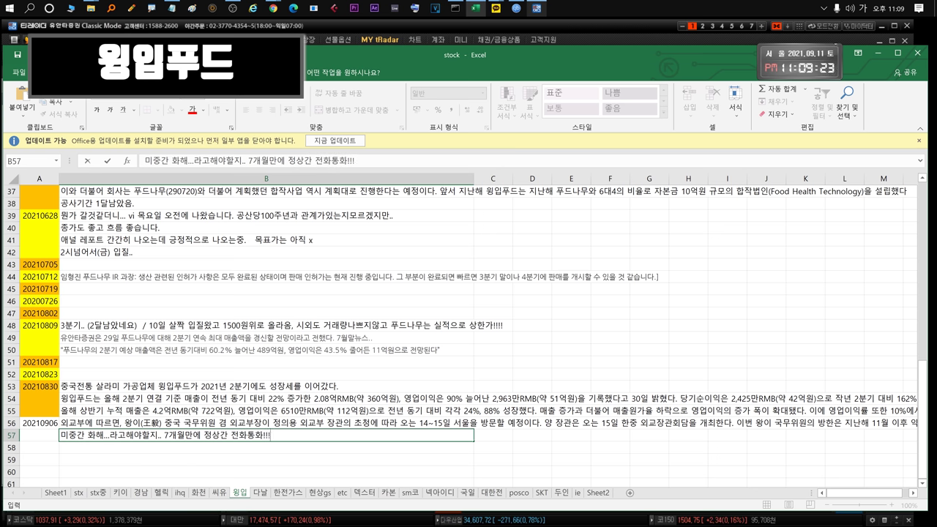
key("Return")
Step: Reread the US-China summit phone call note in cell B57, highlighting its text
left_click(195, 437)
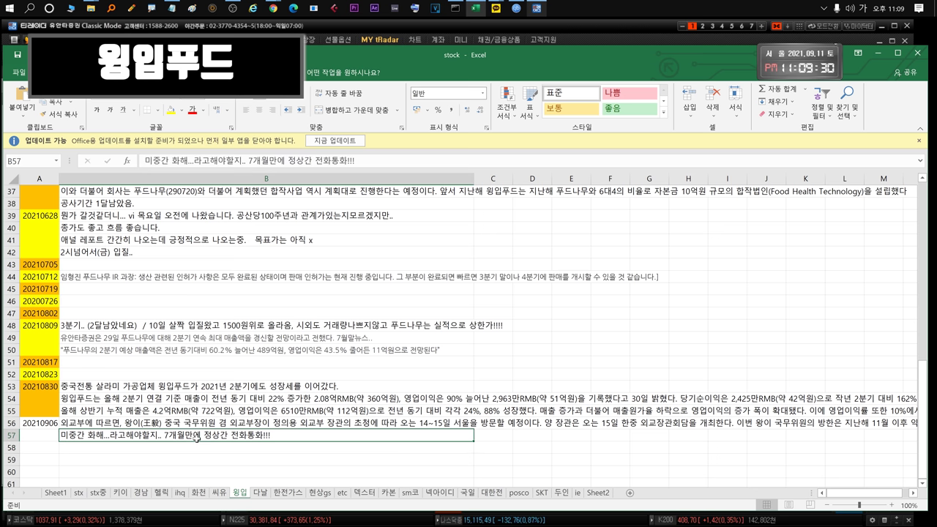
left_click(189, 451)
left_click(182, 434)
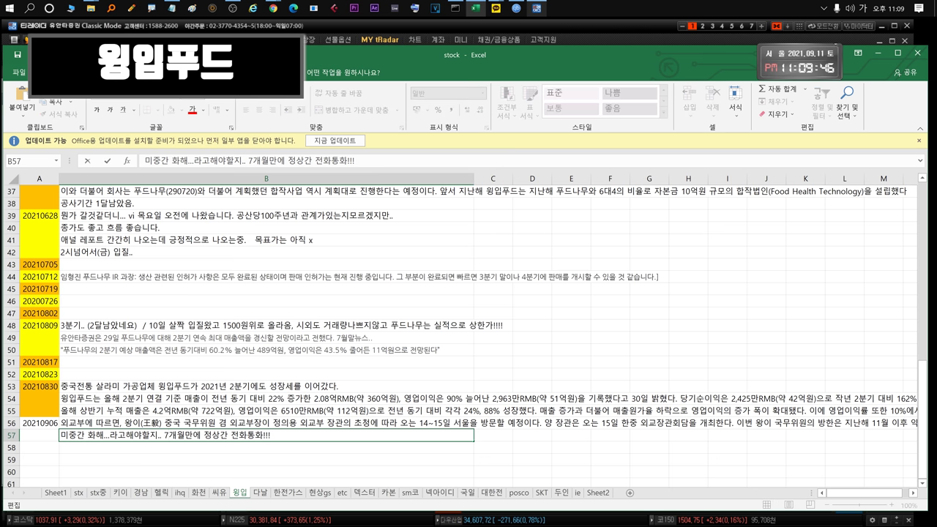
left_click_drag(65, 435, 271, 436)
left_click(270, 445)
left_click(279, 437)
double_click(287, 436)
left_click_drag(288, 436, 61, 436)
left_click(82, 443)
left_click(96, 438)
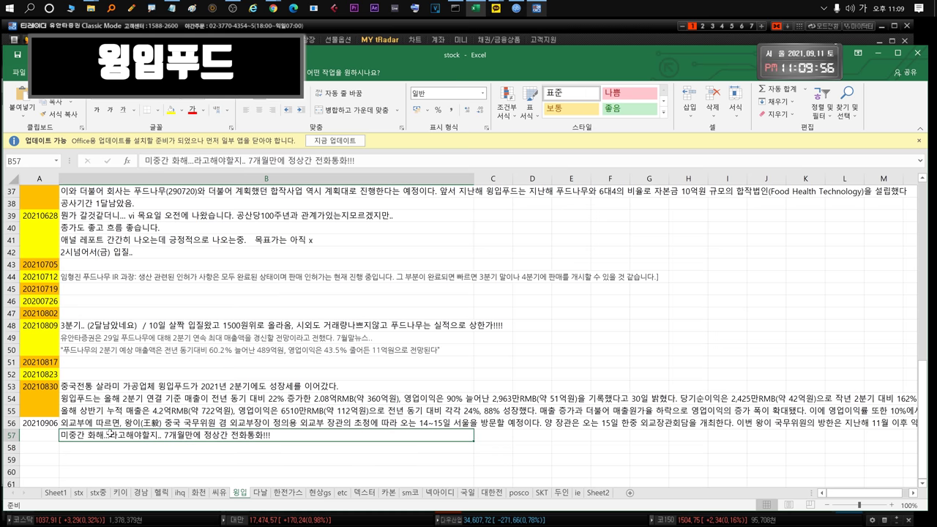
Step: Read the 20210906 note in cell B56 on the Chinese foreign minister's Seoul visit, highlighting the 외교부 장관 invitation and 14~15일 dates, and leave the cell unedited
left_click(121, 426)
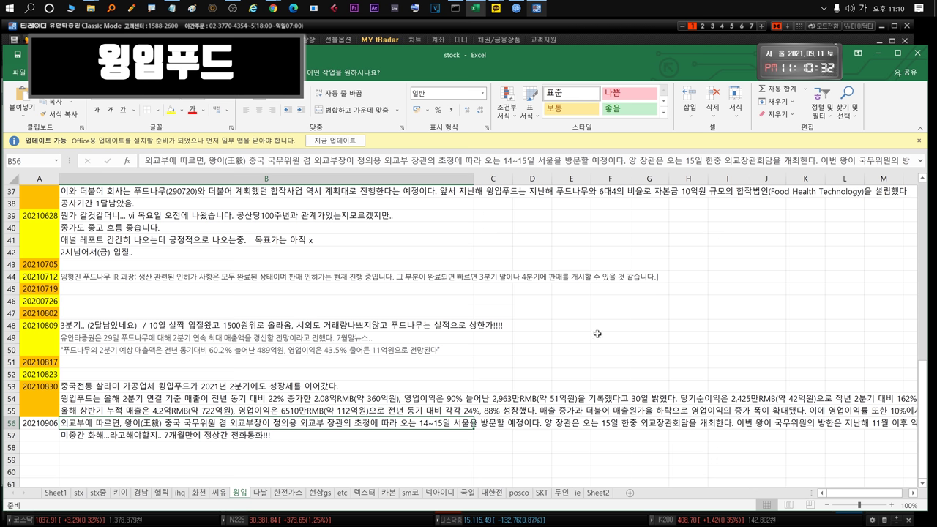
double_click(420, 423)
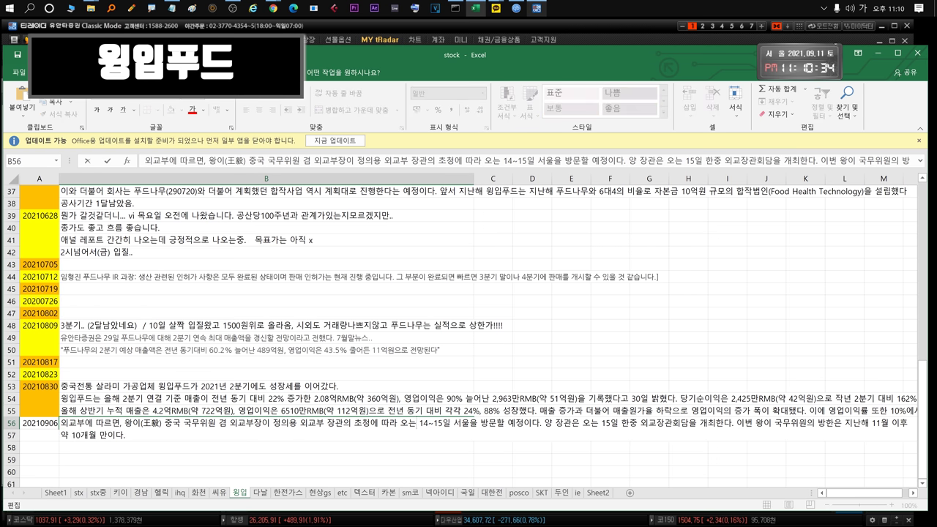
left_click_drag(420, 423, 439, 423)
left_click(440, 425)
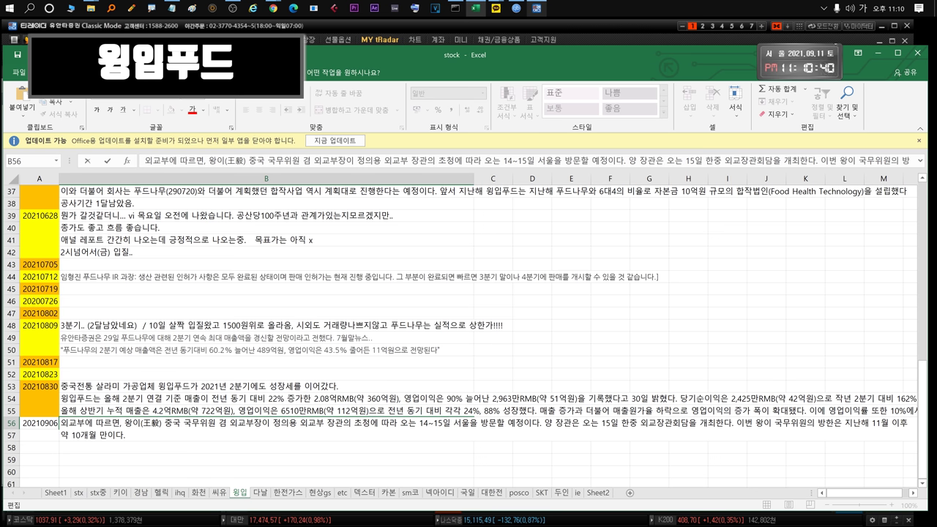
left_click_drag(451, 423, 417, 423)
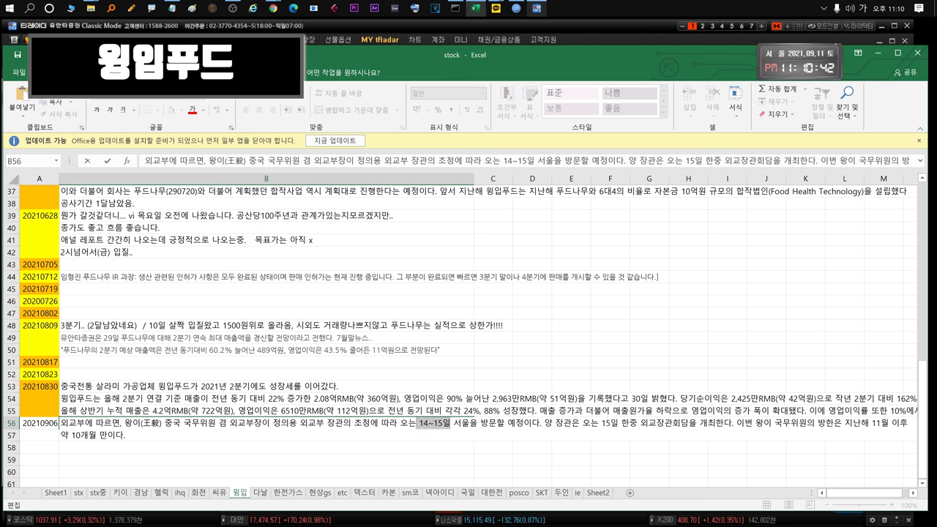
left_click(416, 423)
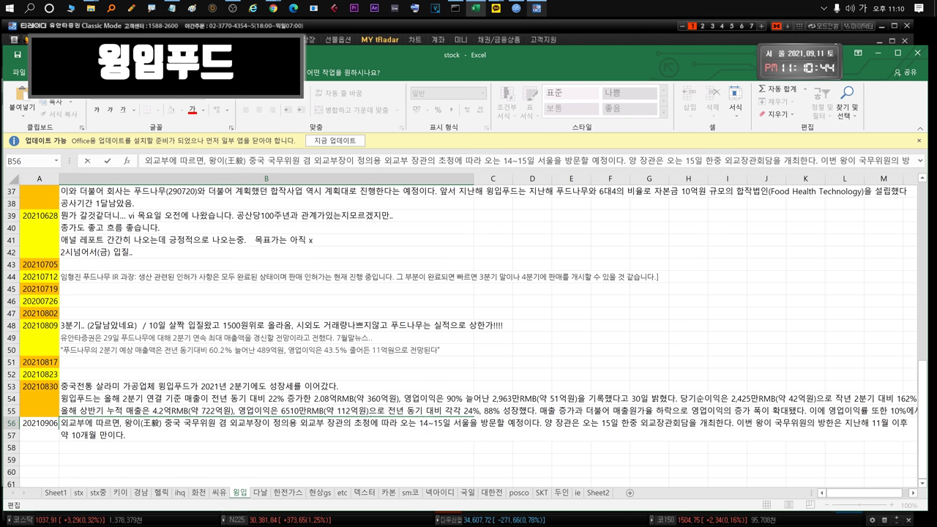
left_click_drag(299, 423, 451, 423)
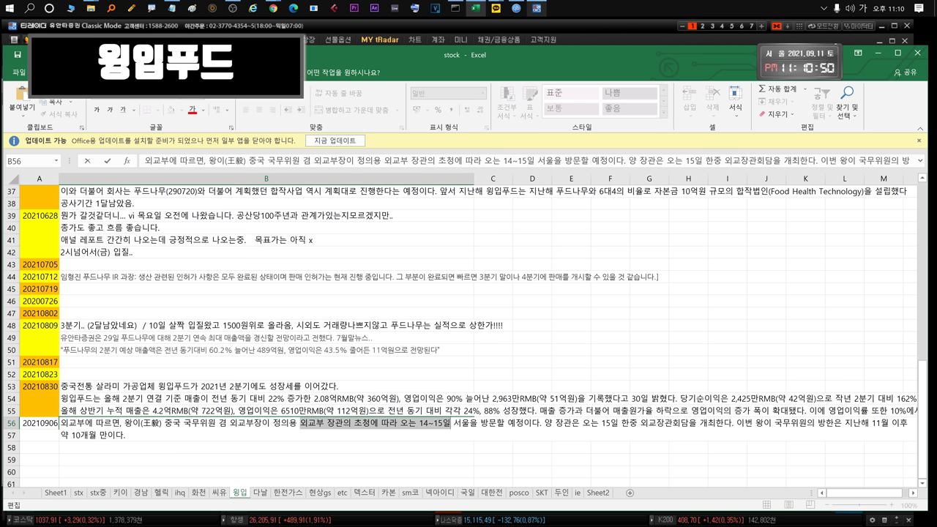
left_click(126, 435)
double_click(438, 424)
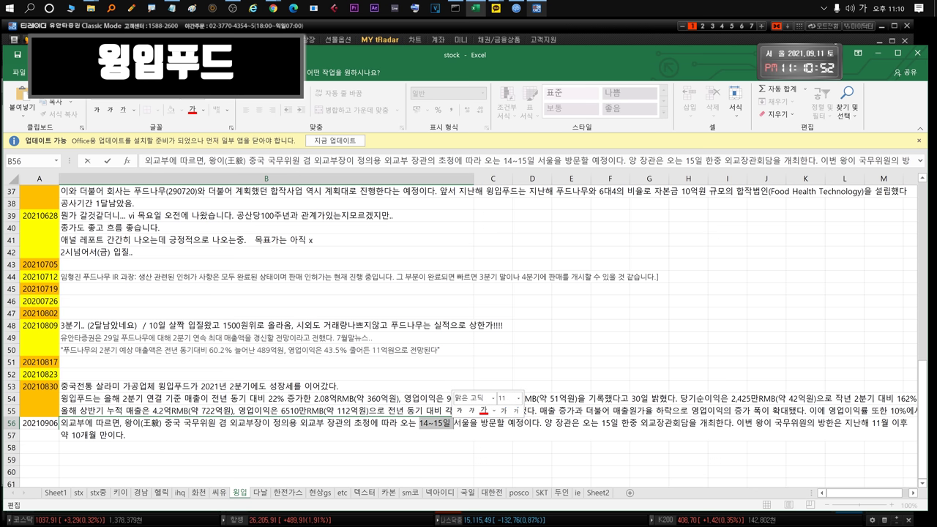
left_click(440, 423)
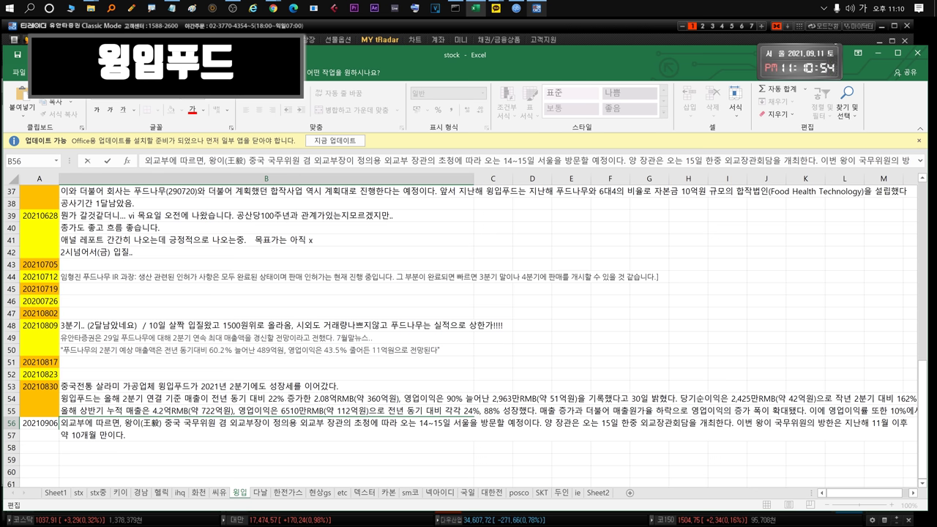
left_click_drag(298, 423, 470, 423)
left_click(438, 423)
left_click(245, 457)
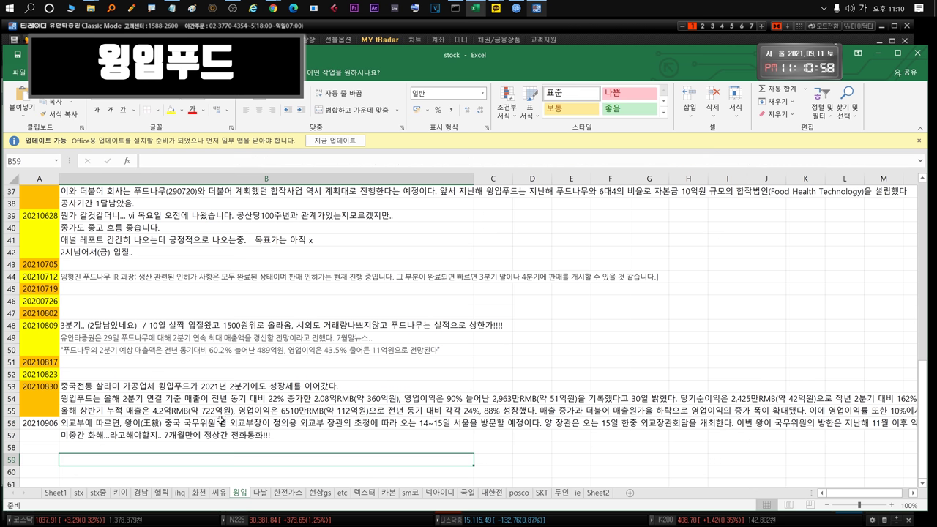
Step: Open the 윙입푸드 daily chart from the watchlist, examine its history since November 2018 and the 2021-09-10 candle, and return to the watchlist
left_click(592, 28)
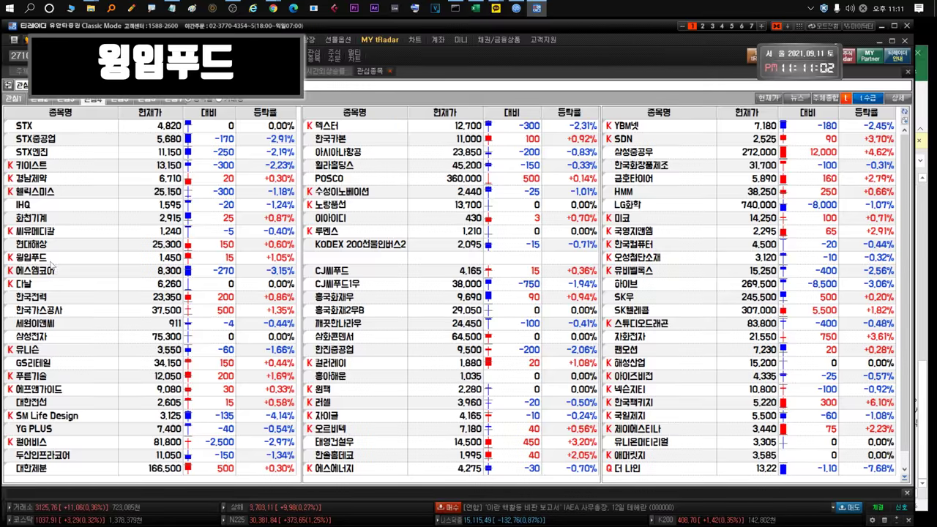
double_click(51, 261)
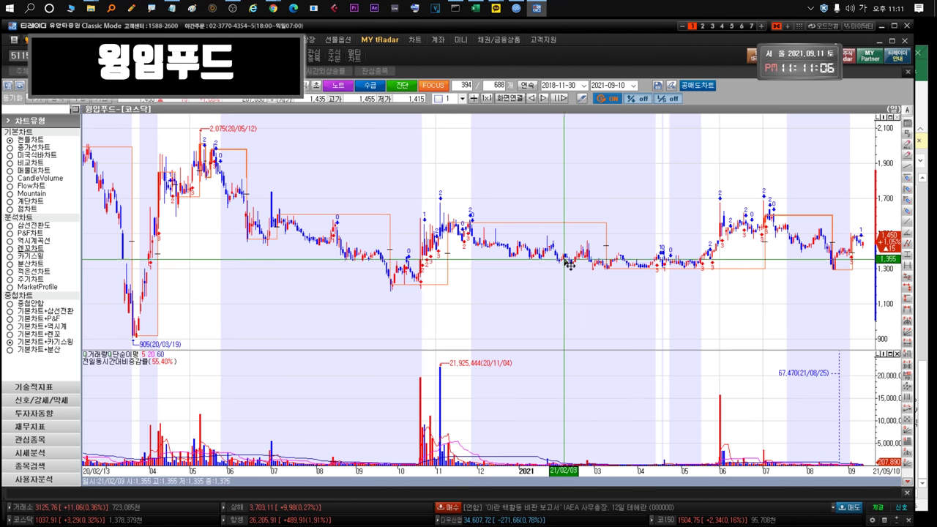
scroll(569, 265, "down", 3)
scroll(570, 265, "up", 5)
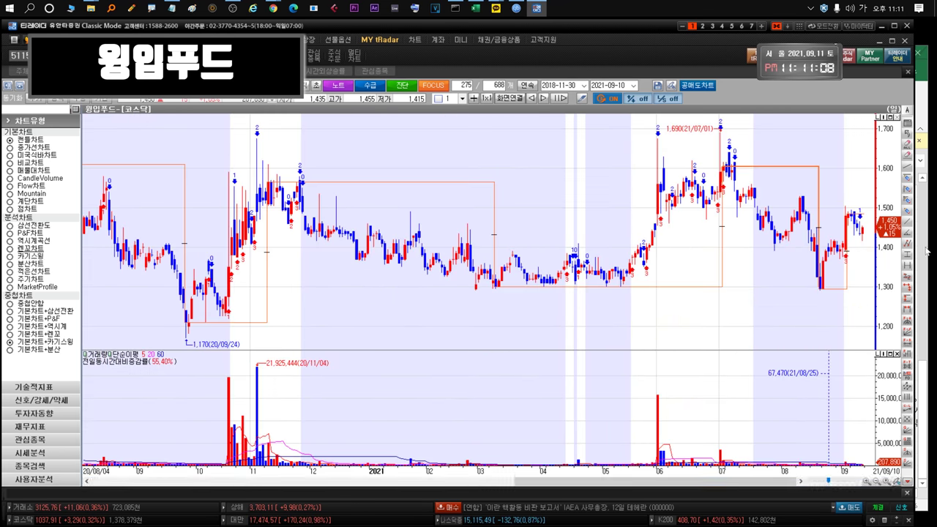
scroll(612, 300, "down", 5)
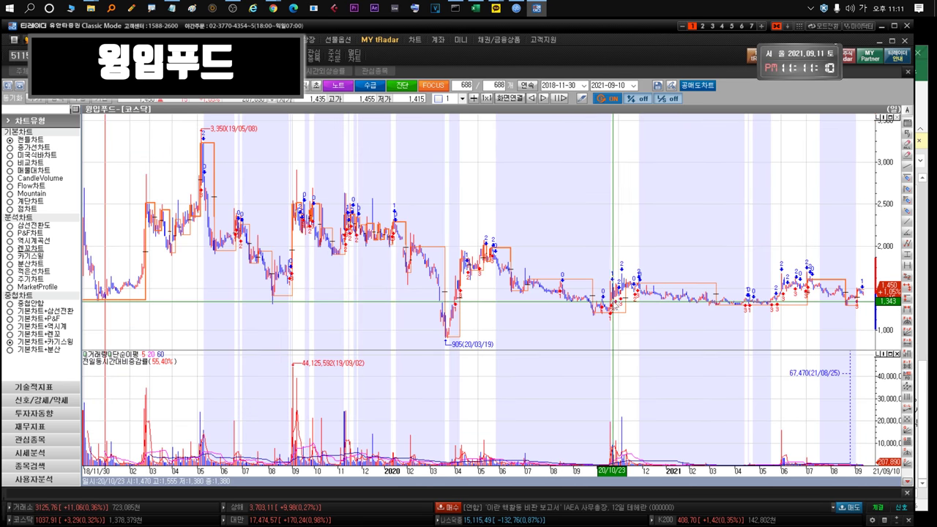
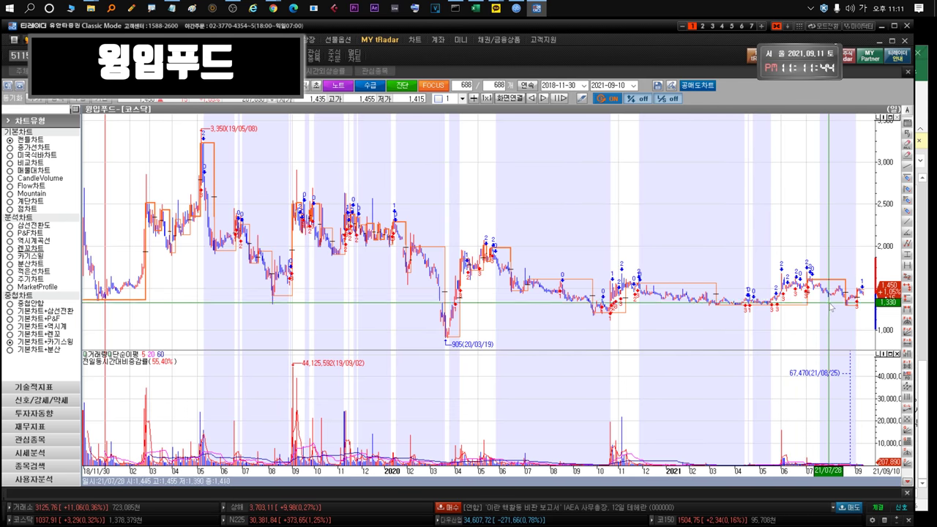
mouse_move(869, 298)
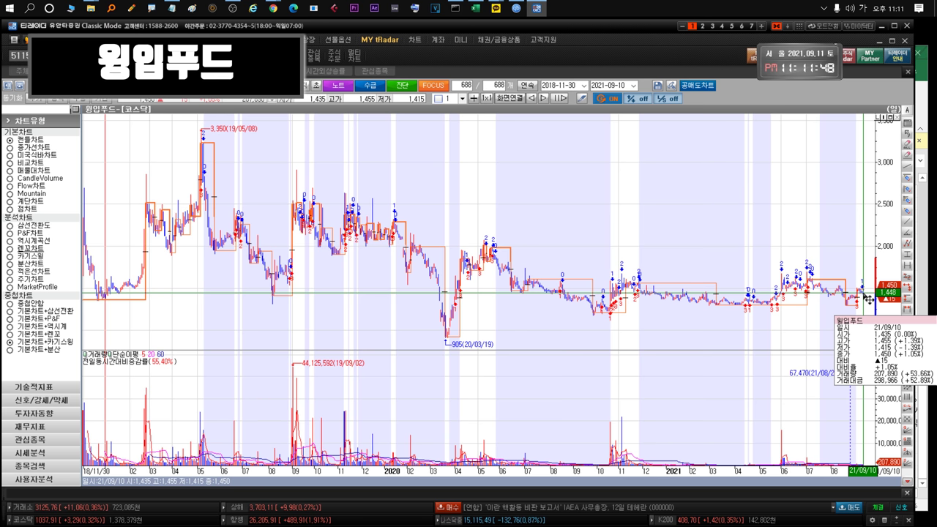
key("ctrl+Tab")
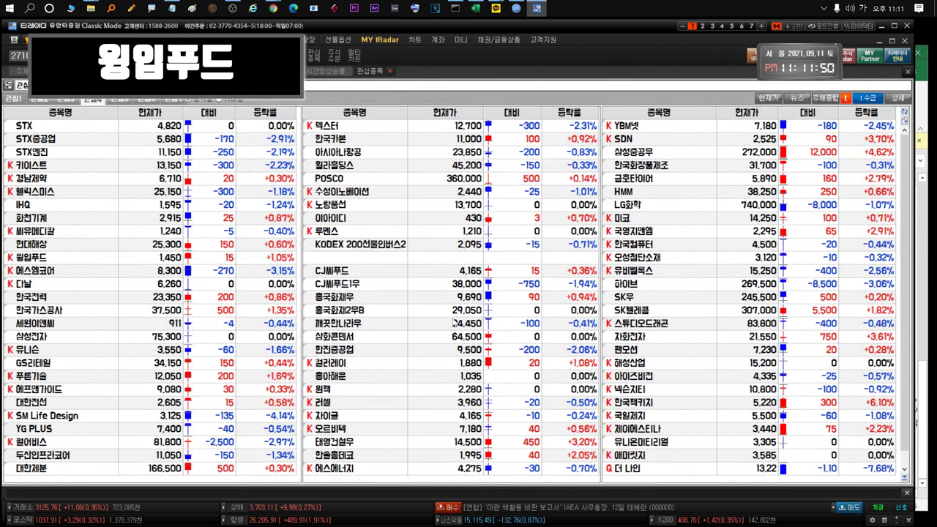
Step: Move on to 에스엠코어 and examine its daily chart's candles since March 2021, the 2021-09-07 high and the moves since July 2020
left_click(85, 270)
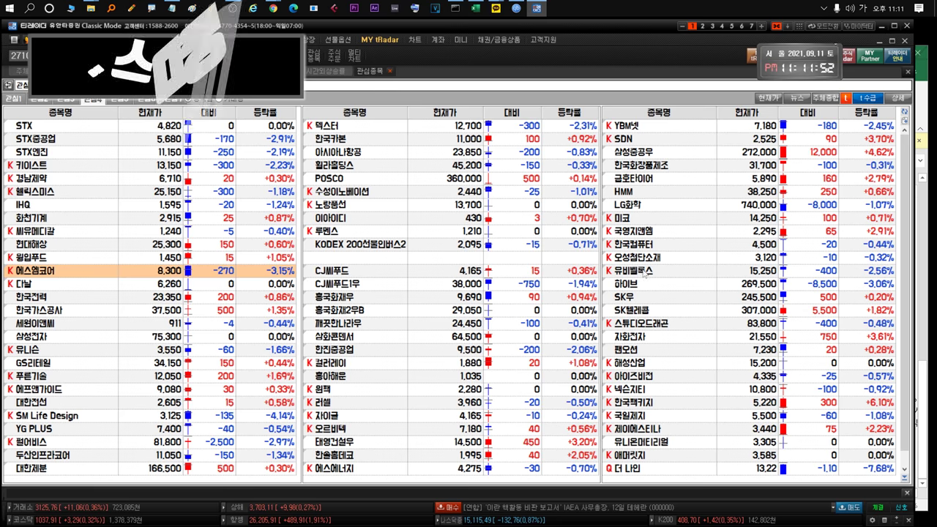
key("ctrl+Tab")
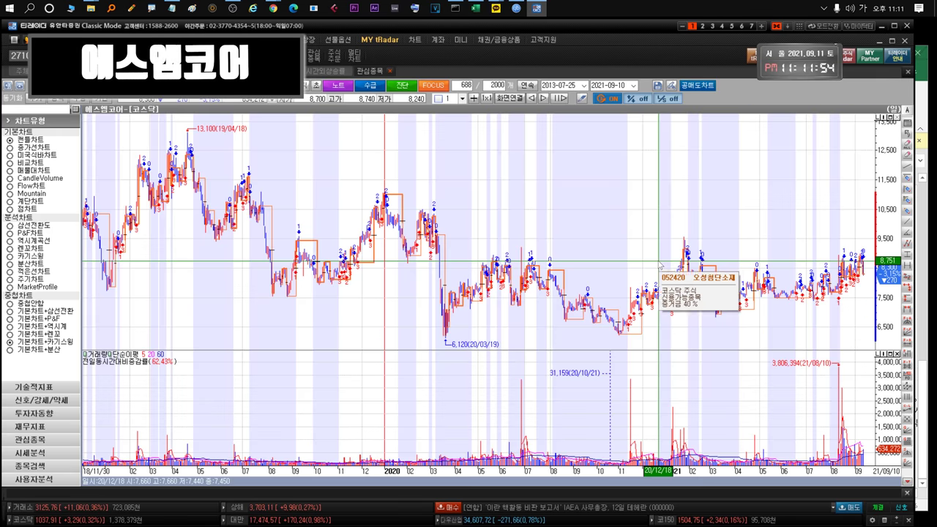
scroll(677, 253, "up", 5)
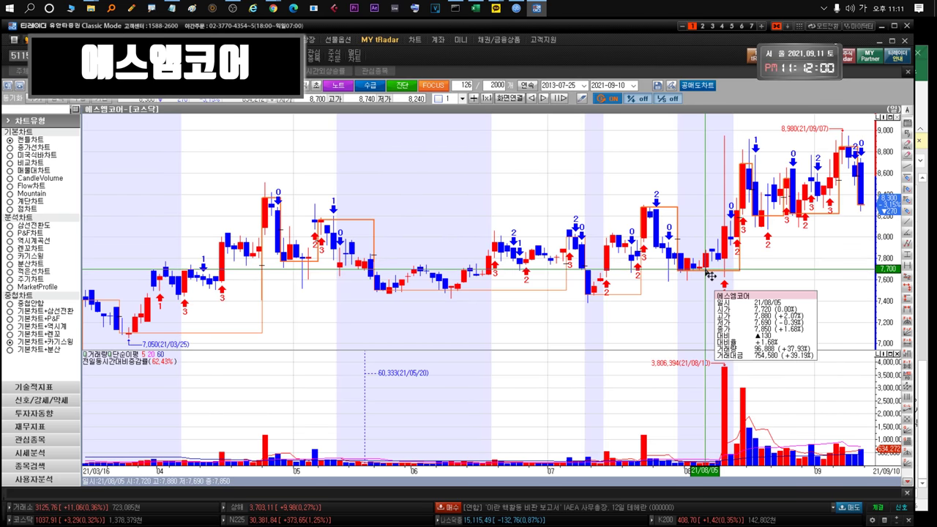
mouse_move(843, 153)
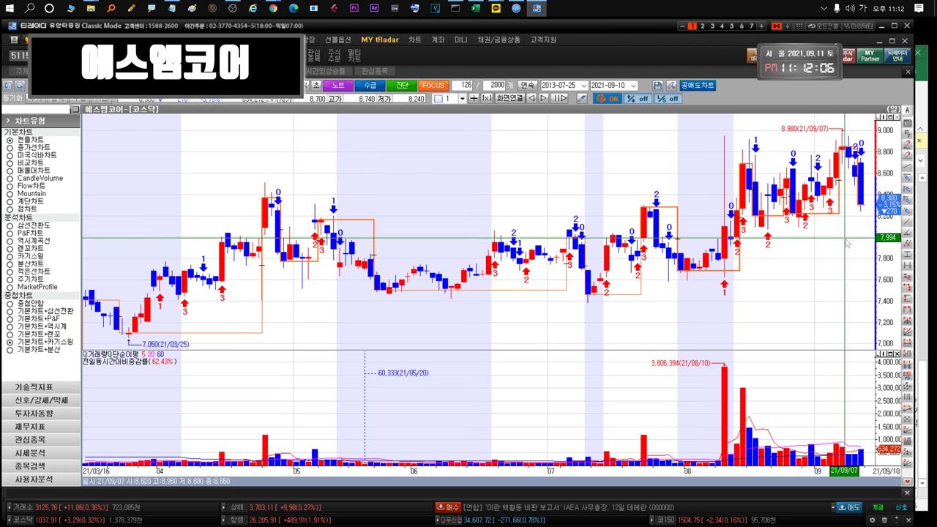
scroll(758, 245, "down", 10)
scroll(755, 241, "up", 5)
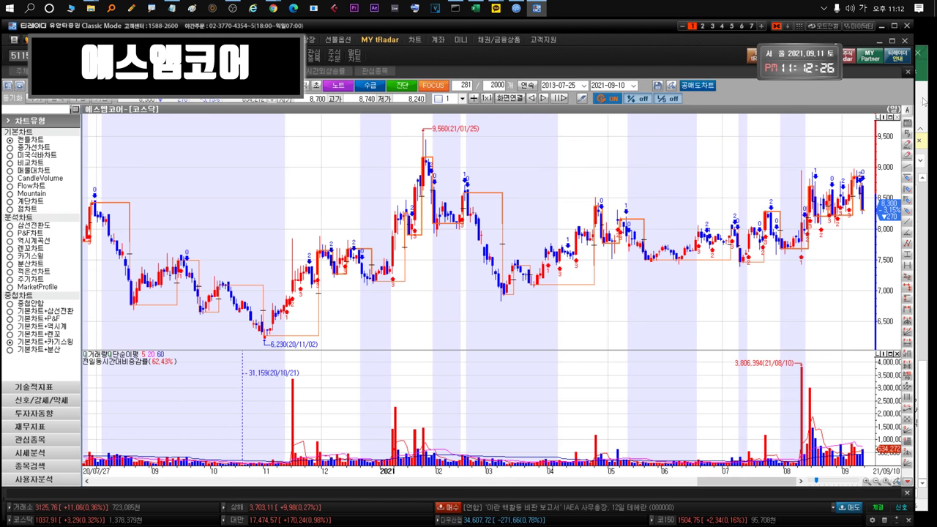
Step: Switch to the stock workbook and return to the 에스엠코어 daily chart
left_click(475, 8)
left_click(420, 460)
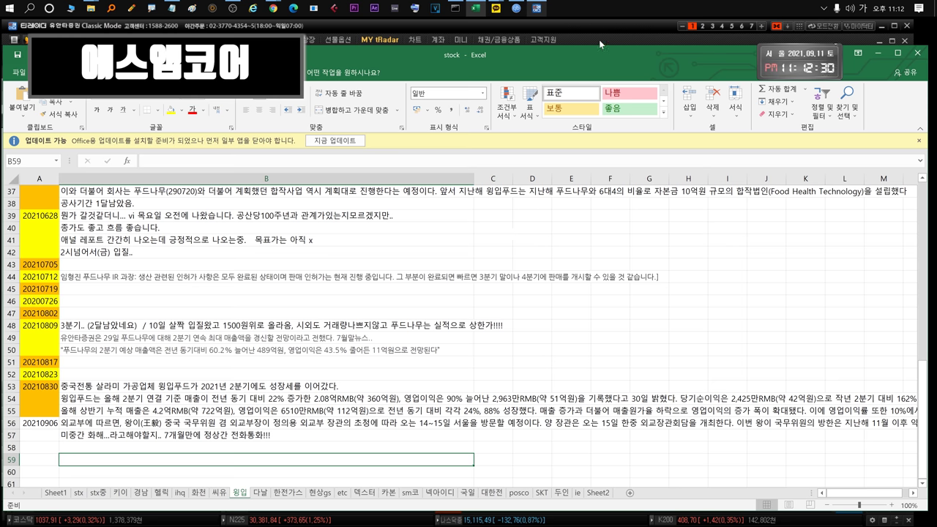
key("alt+Tab")
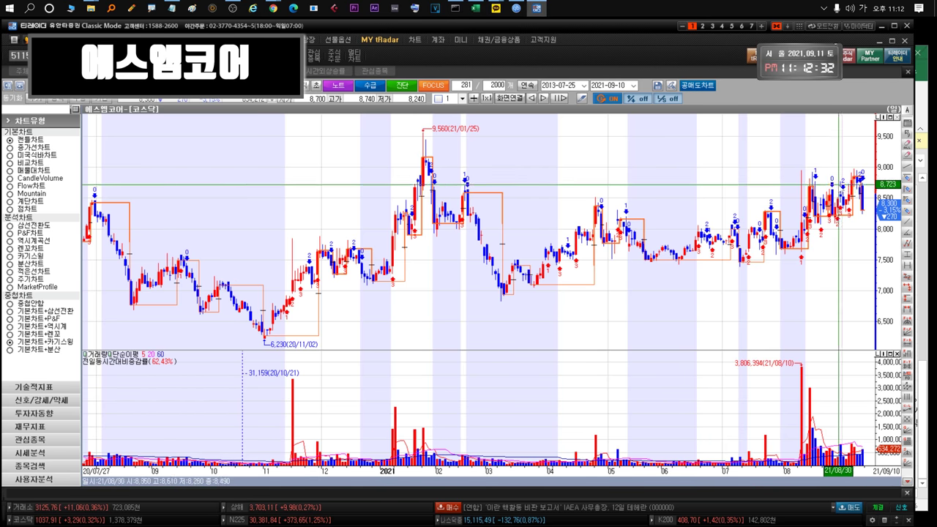
Step: Return from the 에스엠코어 chart to the watchlist, select 다날, and bring up the 다날 notes in the stock workbook
mouse_move(834, 199)
key("ctrl+Tab")
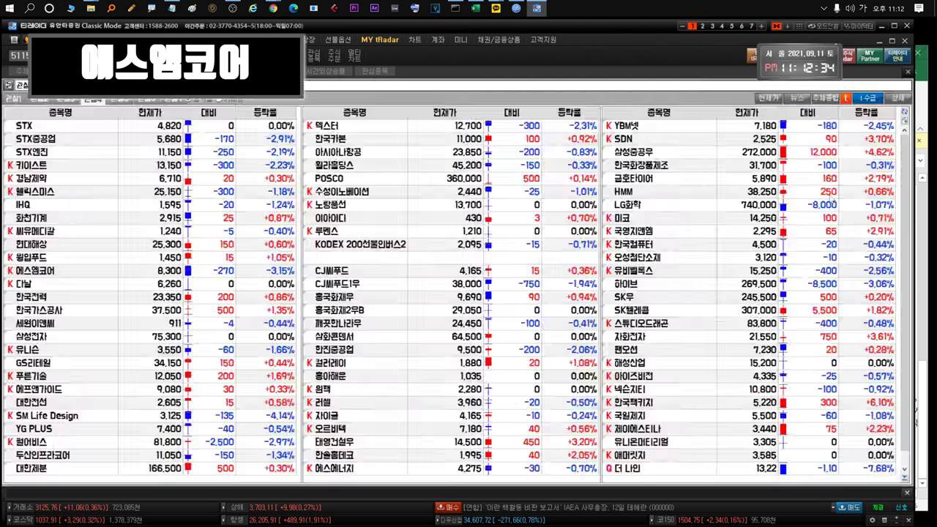
left_click(268, 285)
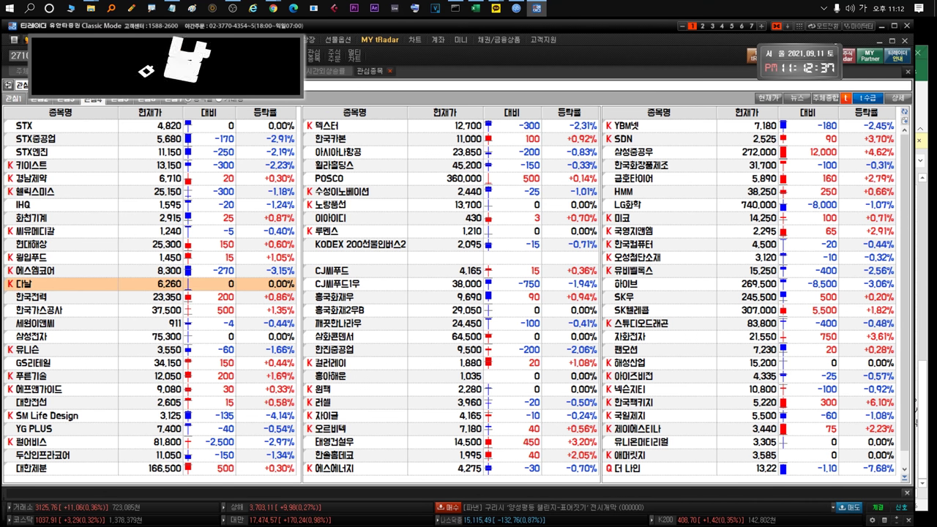
key("alt+Tab")
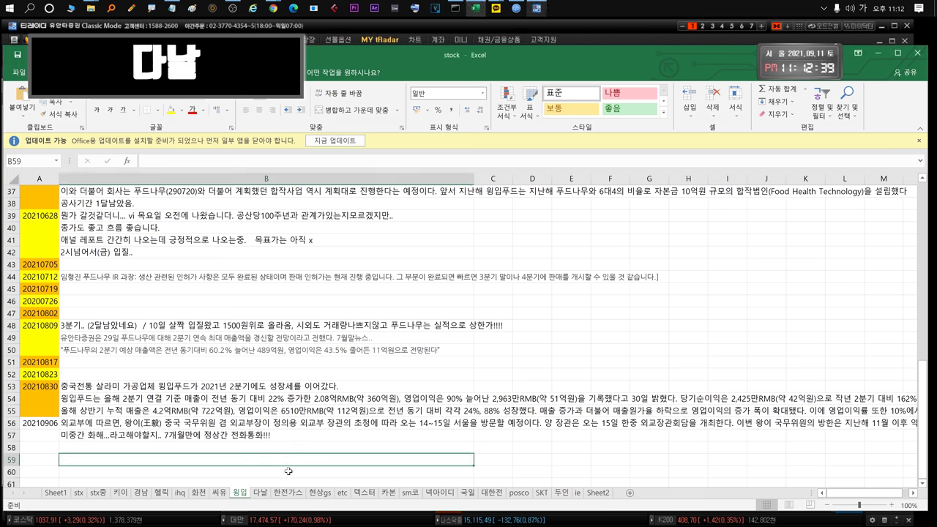
scroll(198, 452, "down", 2)
Step: Read the 20210906 notes in cells B171 to B173 on 다날핀테크's official model and TV advertising campaign
left_click(96, 408)
left_click(88, 388)
left_click(272, 399)
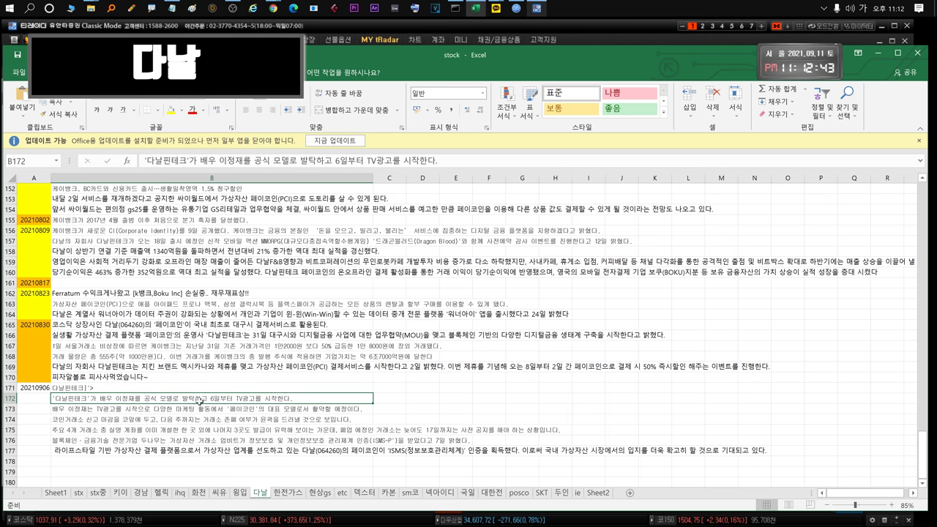
left_click(267, 392)
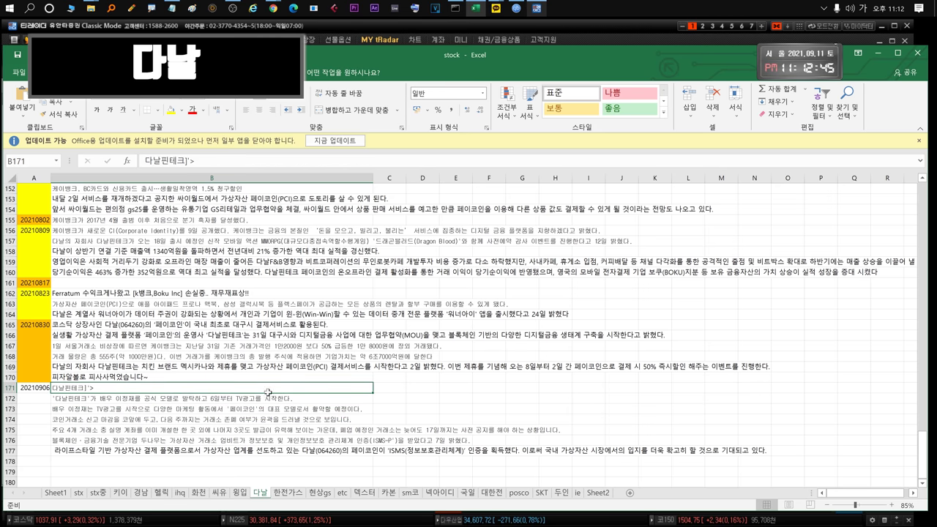
left_click_drag(174, 390, 183, 396)
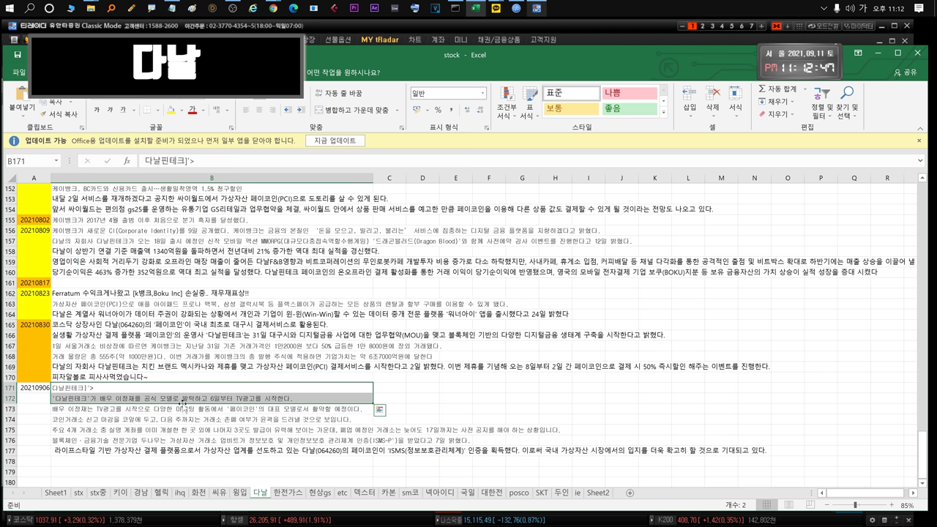
left_click(176, 410)
Step: Read the notes in B174 to B177 on coin exchange registration and 페이코인's ISMS certification, leaving the cells unedited
left_click(119, 419)
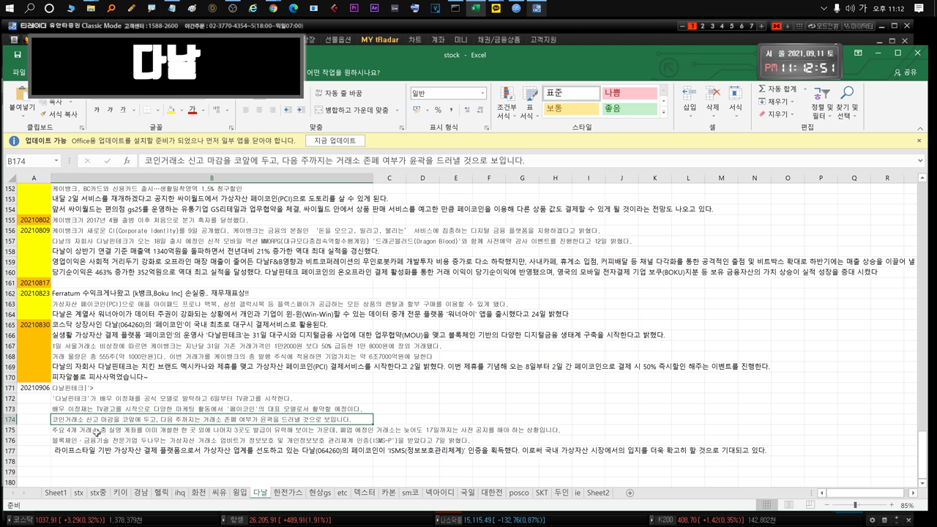
left_click(97, 431)
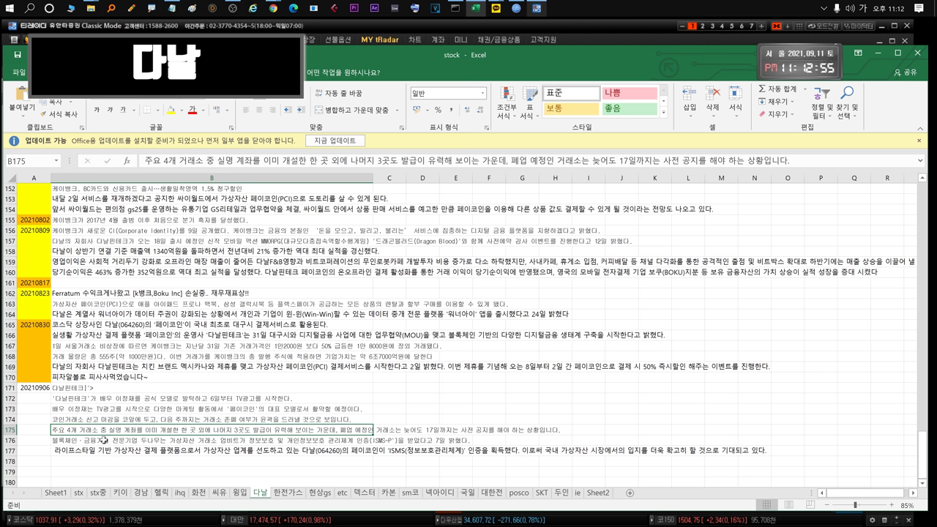
left_click(104, 440)
left_click(128, 450)
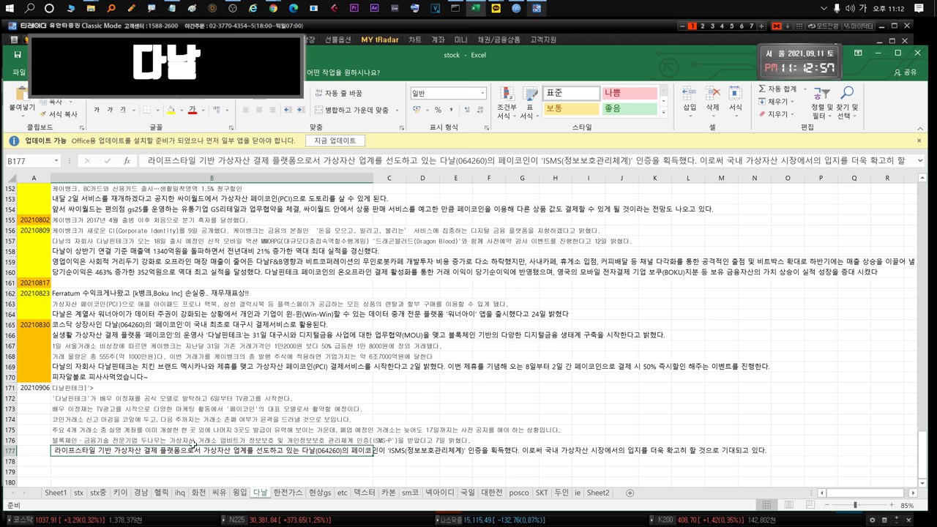
left_click(380, 451)
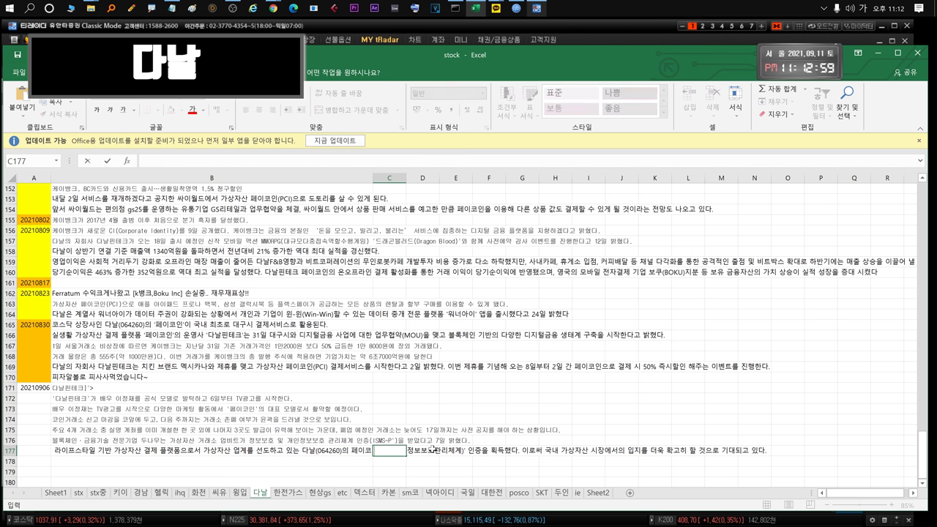
key("Escape")
left_click(288, 467)
left_click(261, 451)
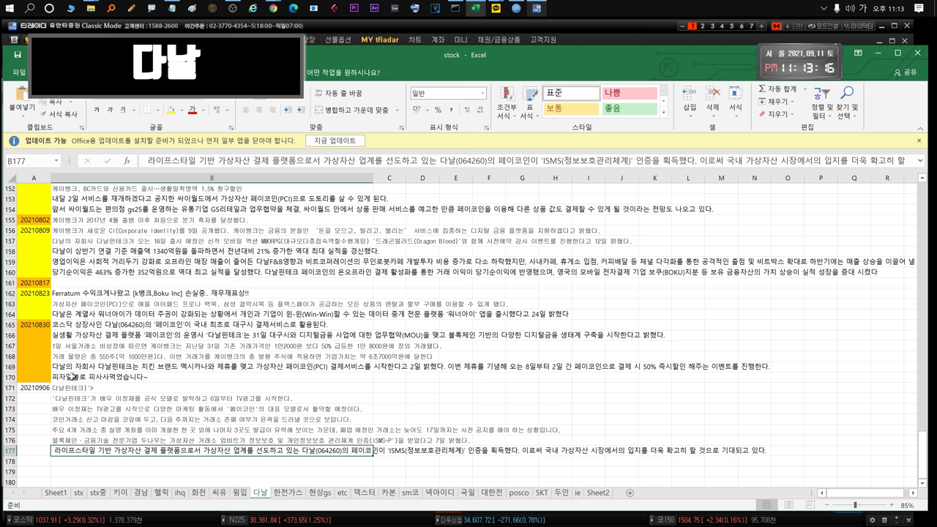
Step: Switch to the watchlist, open the 다날 daily chart, and examine its history since July 2013 and the moves since January 2020
left_click(602, 39)
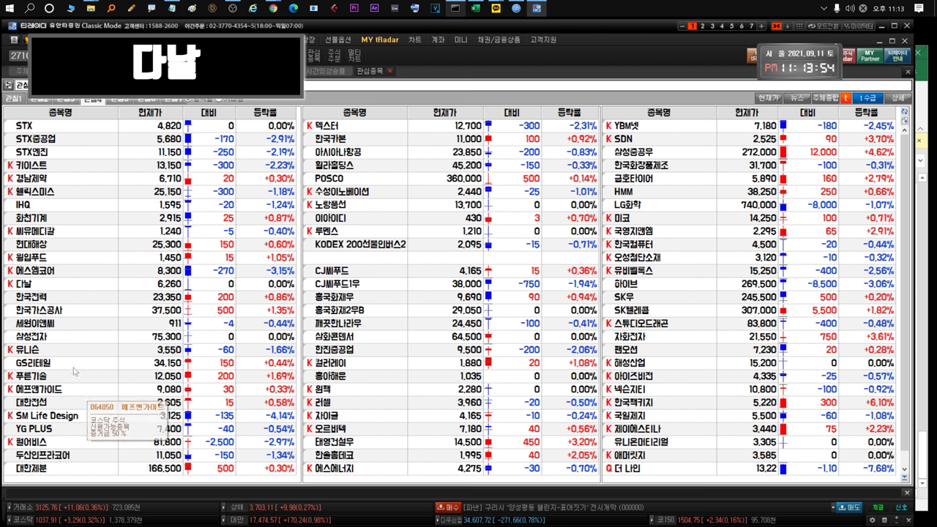
left_click(75, 297)
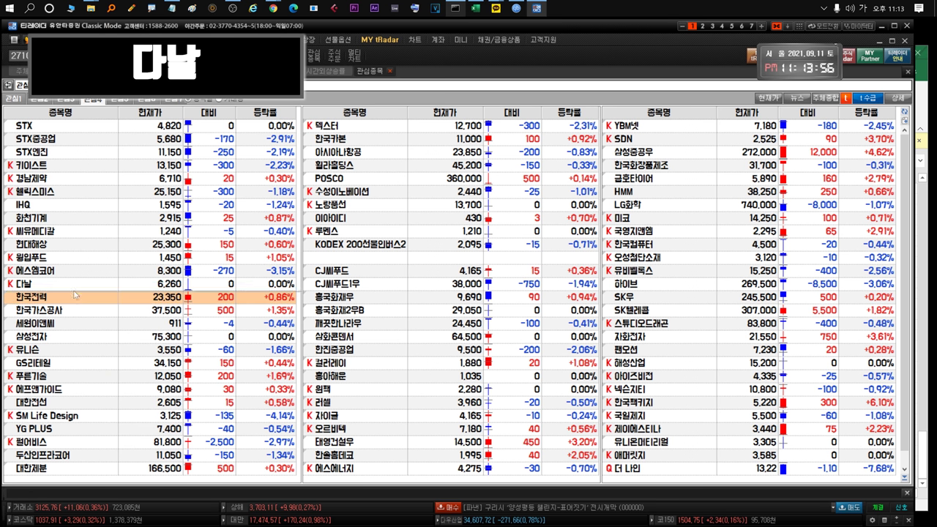
left_click(77, 284)
double_click(78, 285)
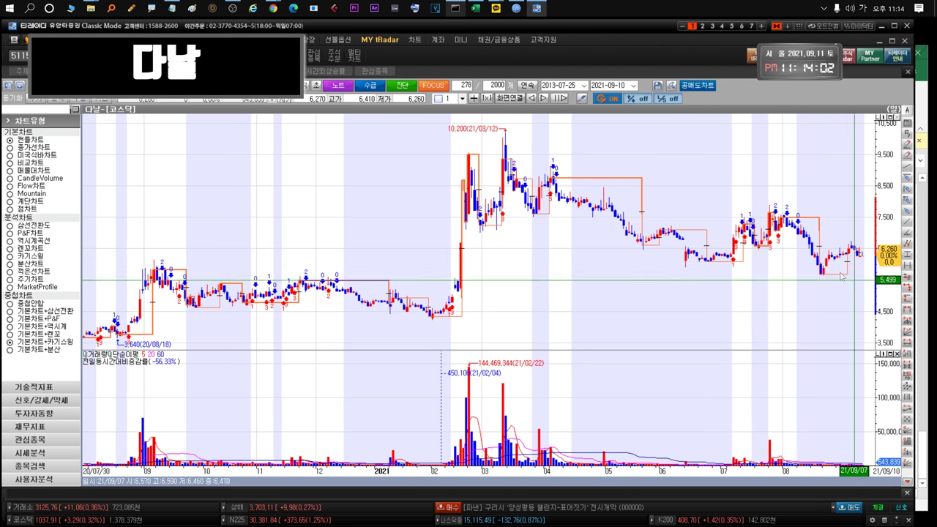
scroll(809, 282, "down", 10)
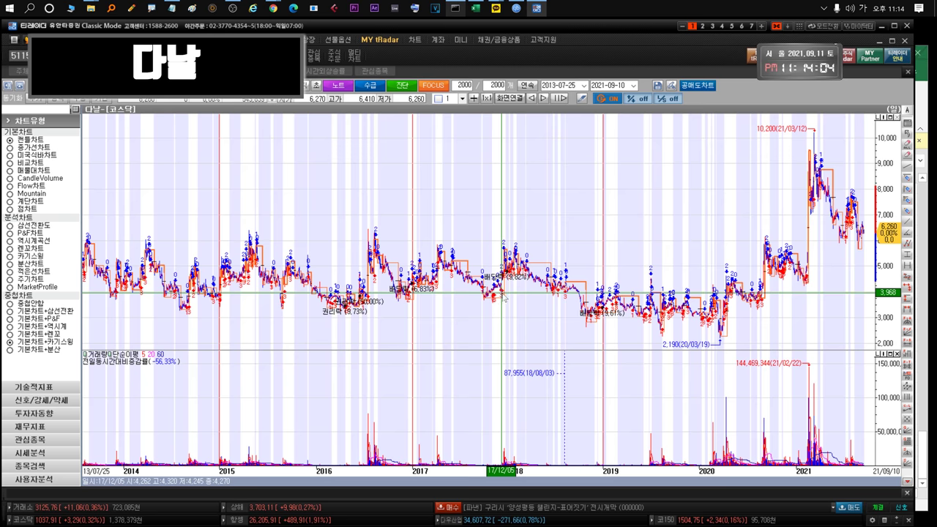
scroll(868, 276, "up", 5)
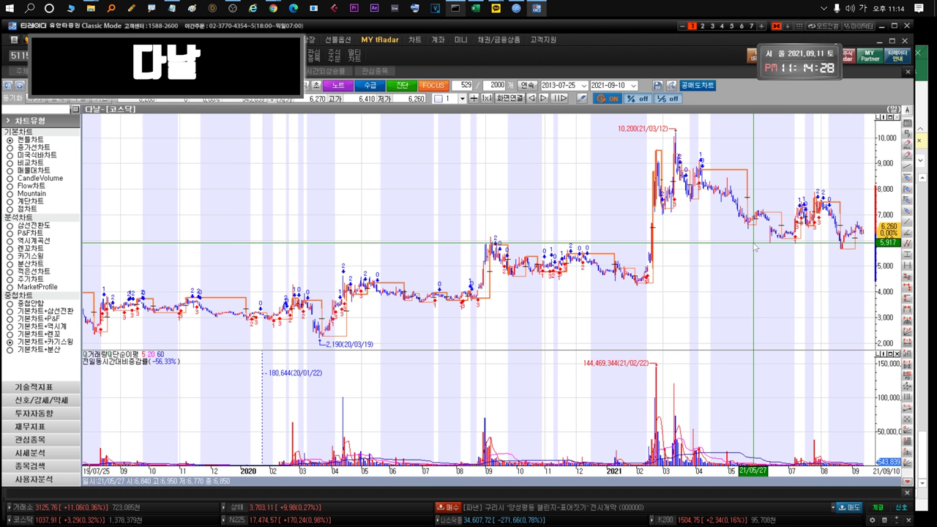
scroll(756, 248, "down", 3)
scroll(776, 248, "up", 4)
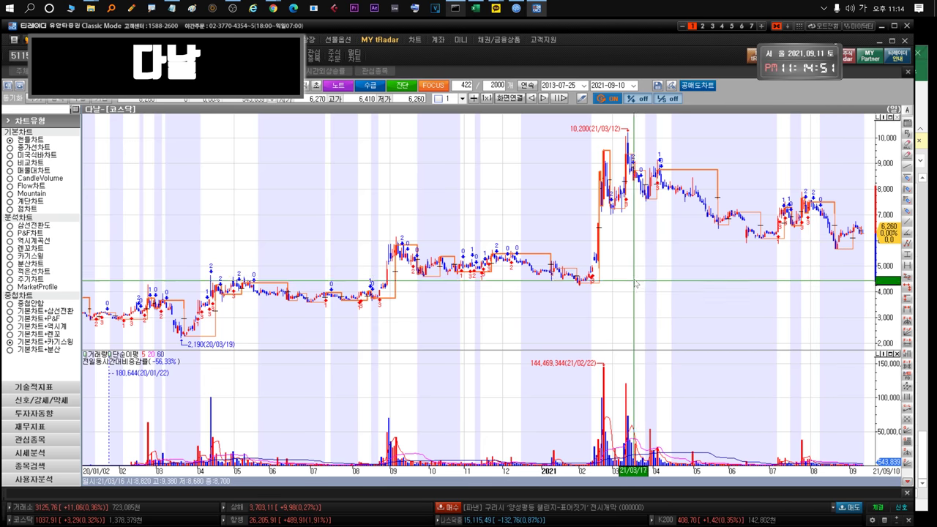
Step: Return to the watchlist and review the 한국전력 and 한국가스공사 price rows
key("ctrl+Tab")
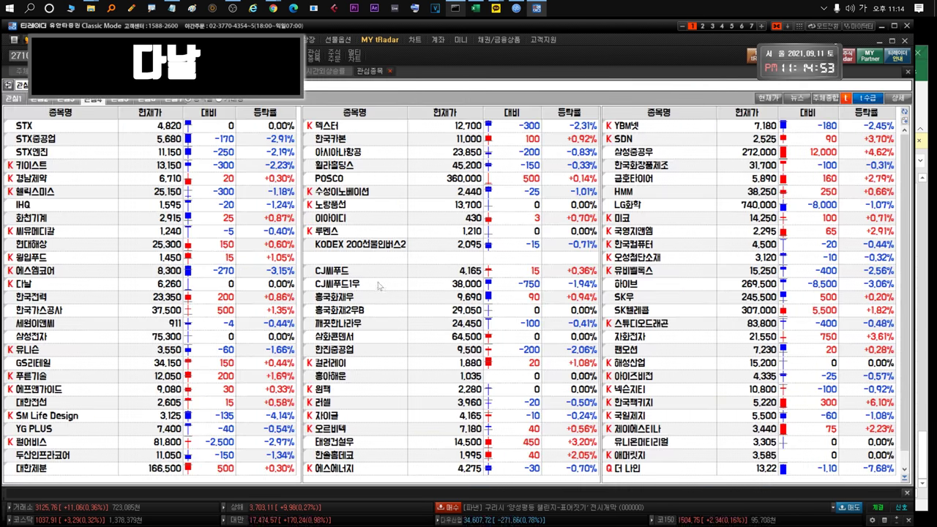
left_click(82, 295)
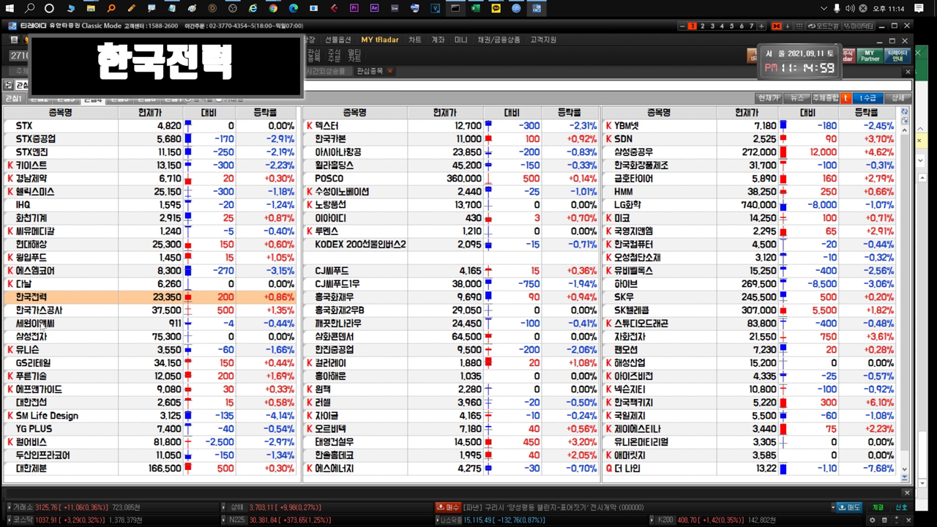
left_click(67, 313)
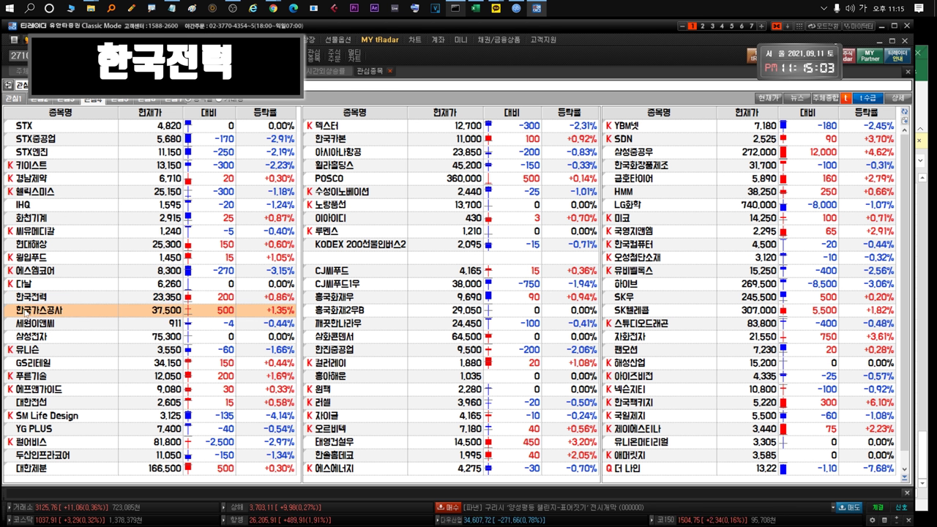
mouse_move(6, 311)
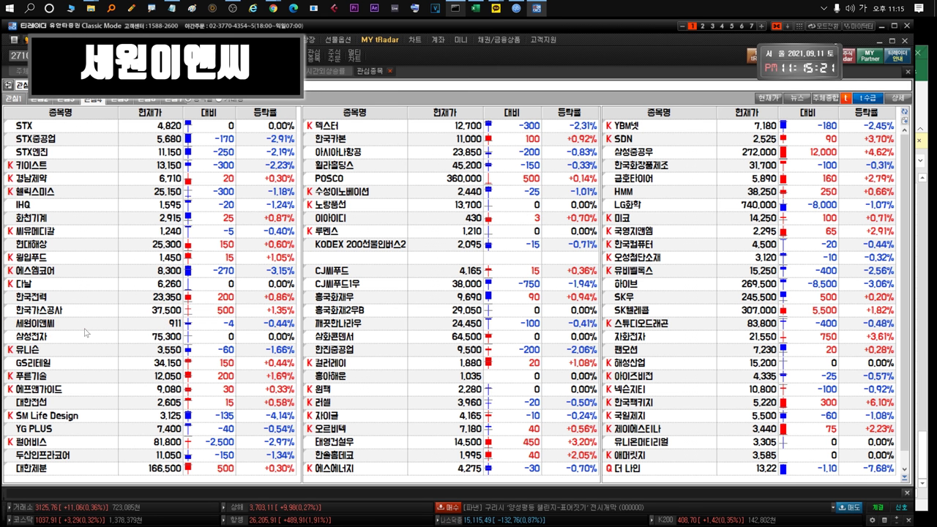
Step: Open the 세원이앤씨 daily chart and examine its candles since March 2021, including the 2021-08-23 candle's details
double_click(86, 330)
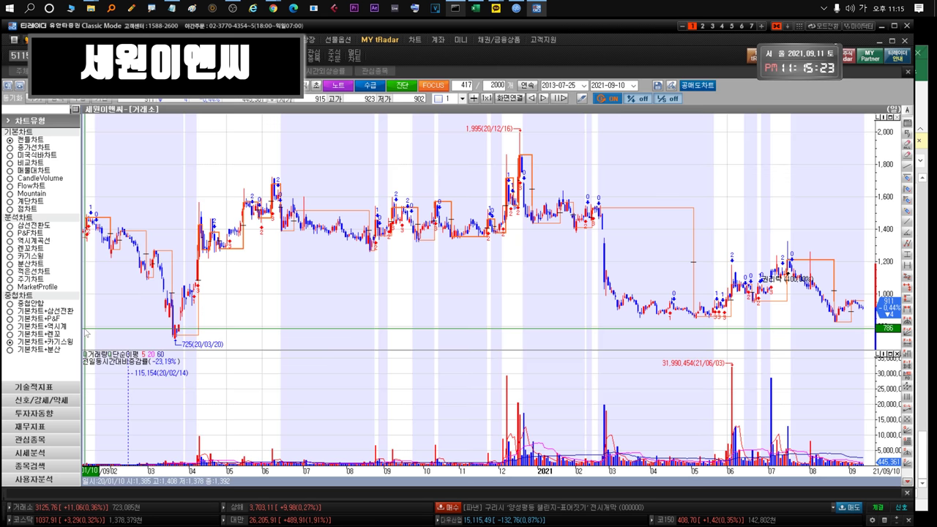
left_click_drag(651, 229, 861, 323)
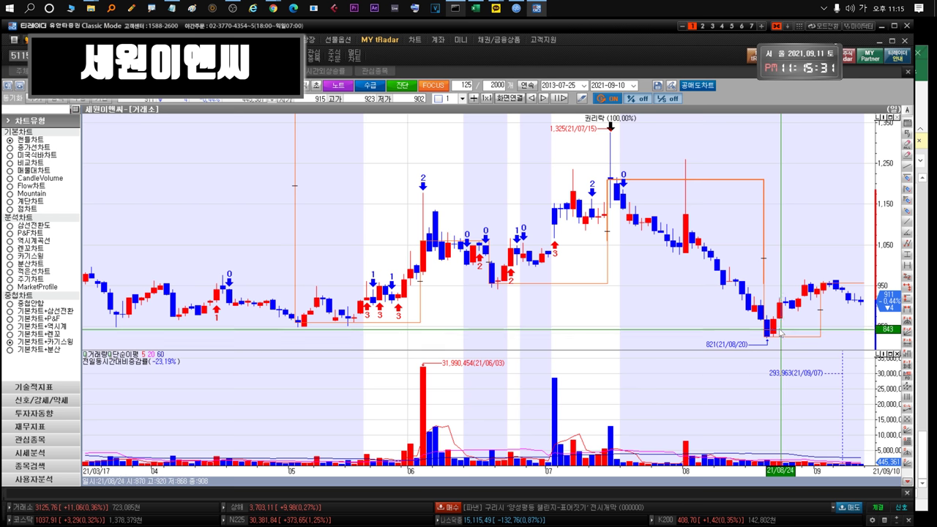
mouse_move(778, 334)
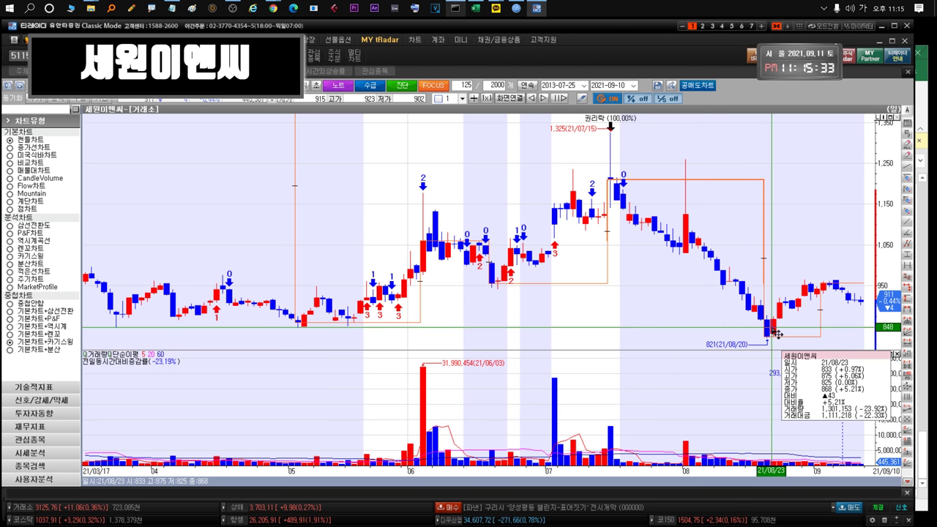